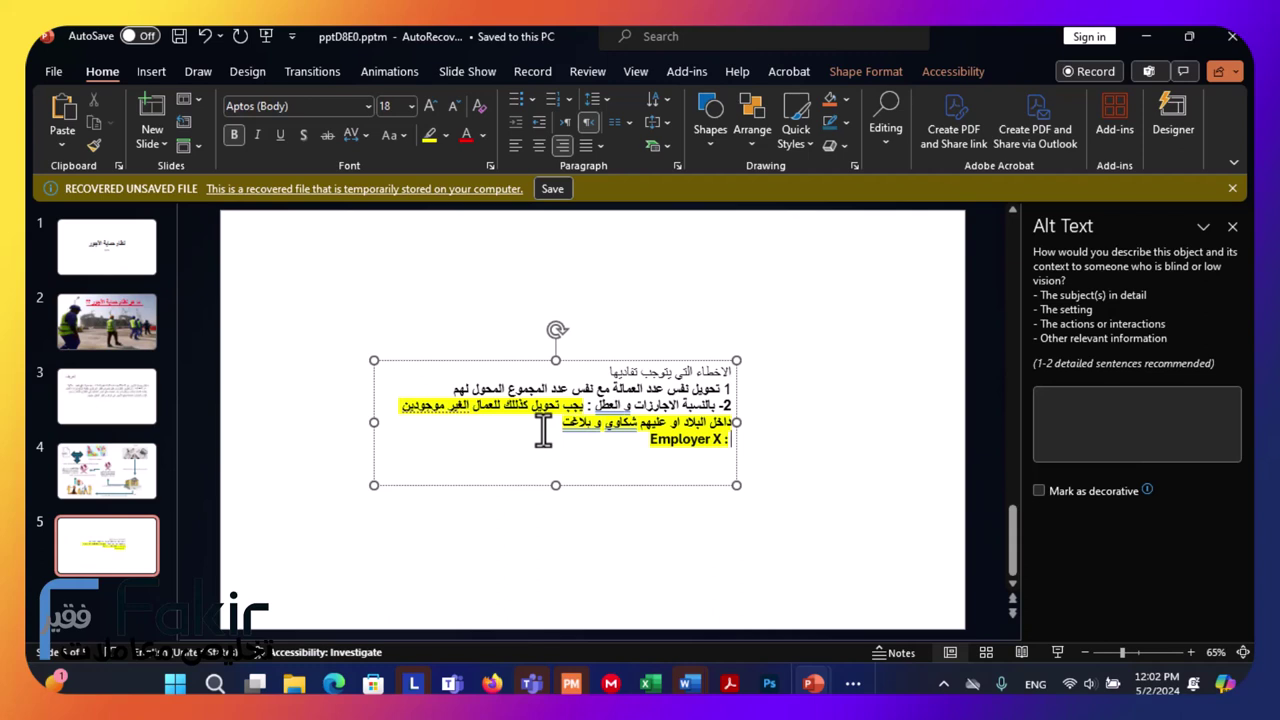
# Complete the highlighted "Employer X :" line on slide 5 with "salary : 0 QR comment : outside country NBR work : 0".
pyautogui.write('salary')
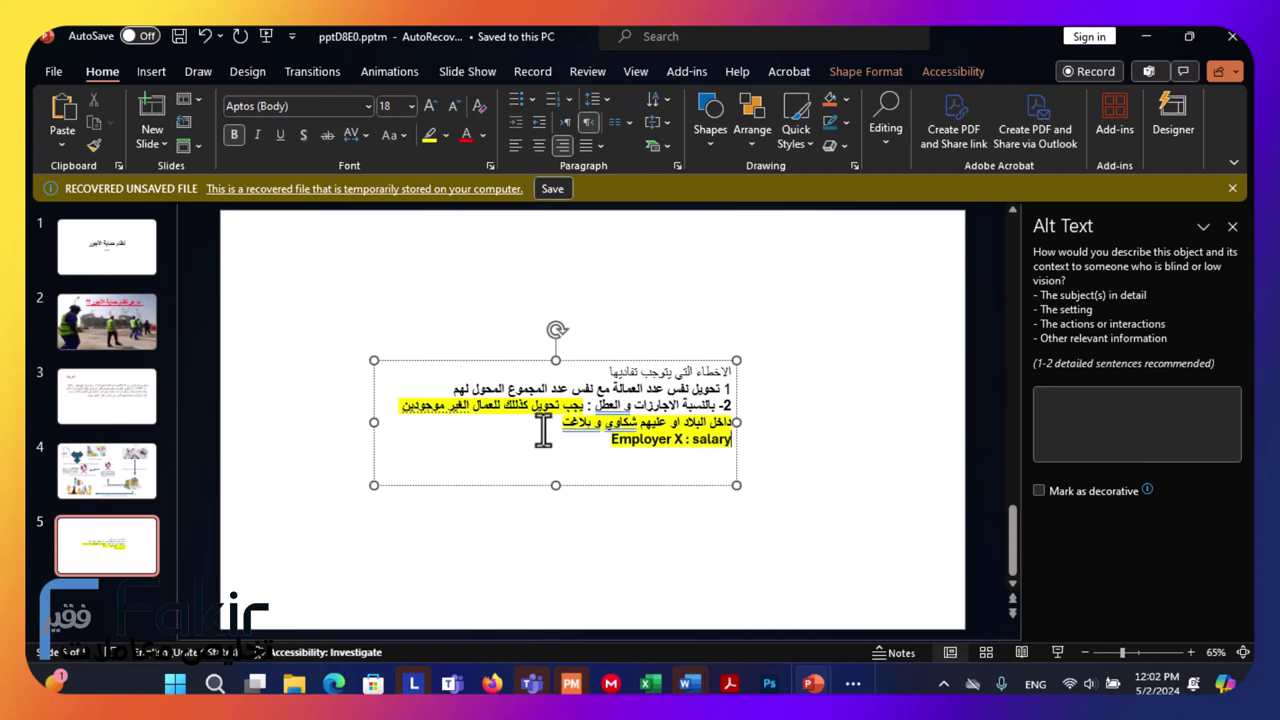
pyautogui.write(' :')
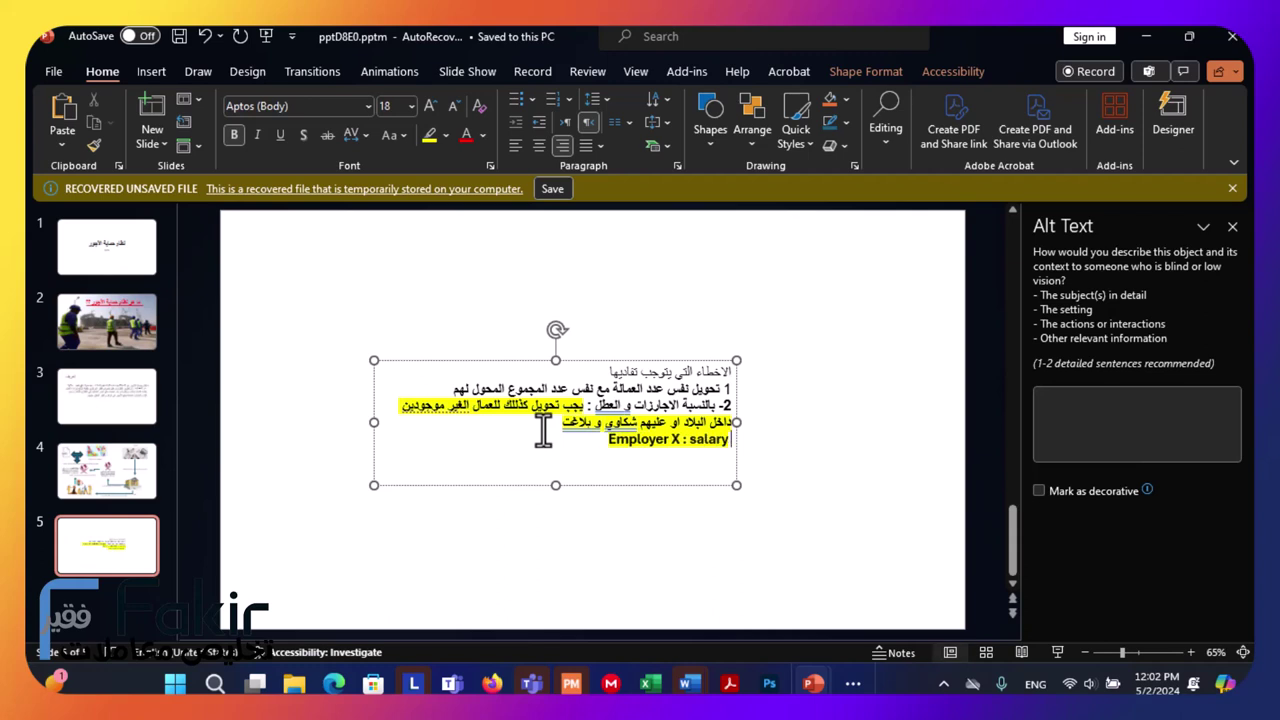
pyautogui.write(' 0')
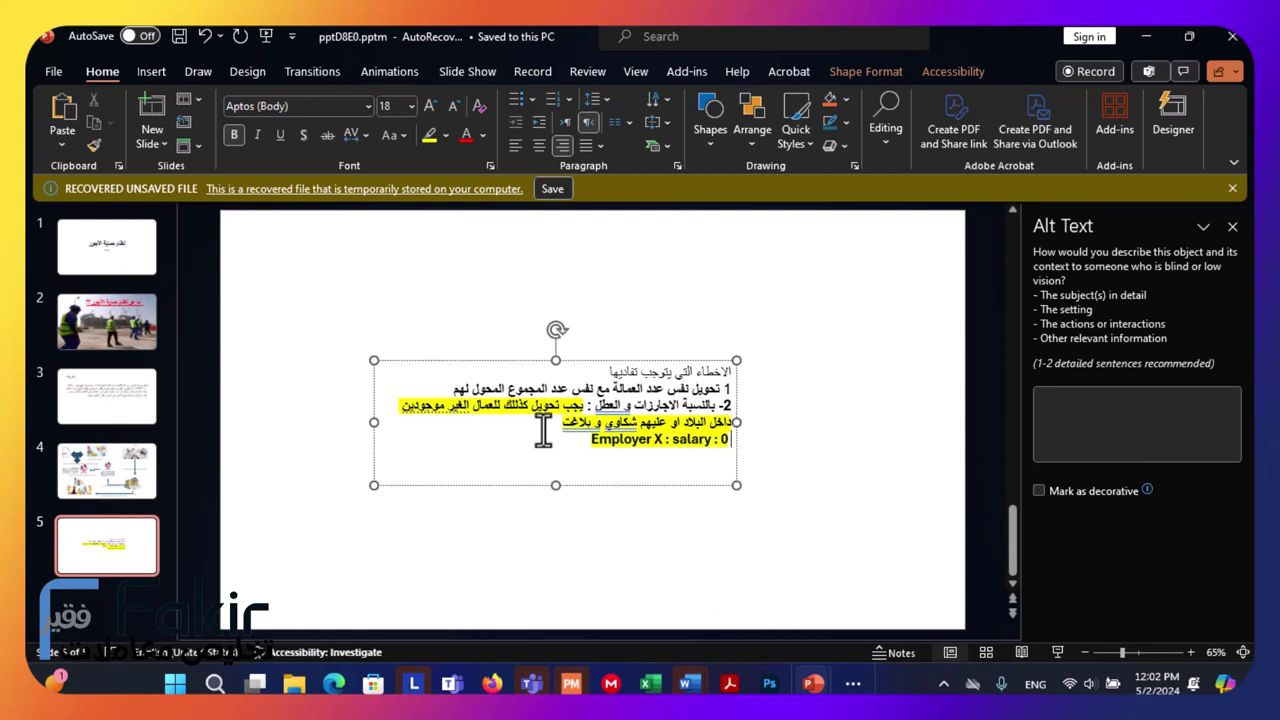
pyautogui.write(' QR')
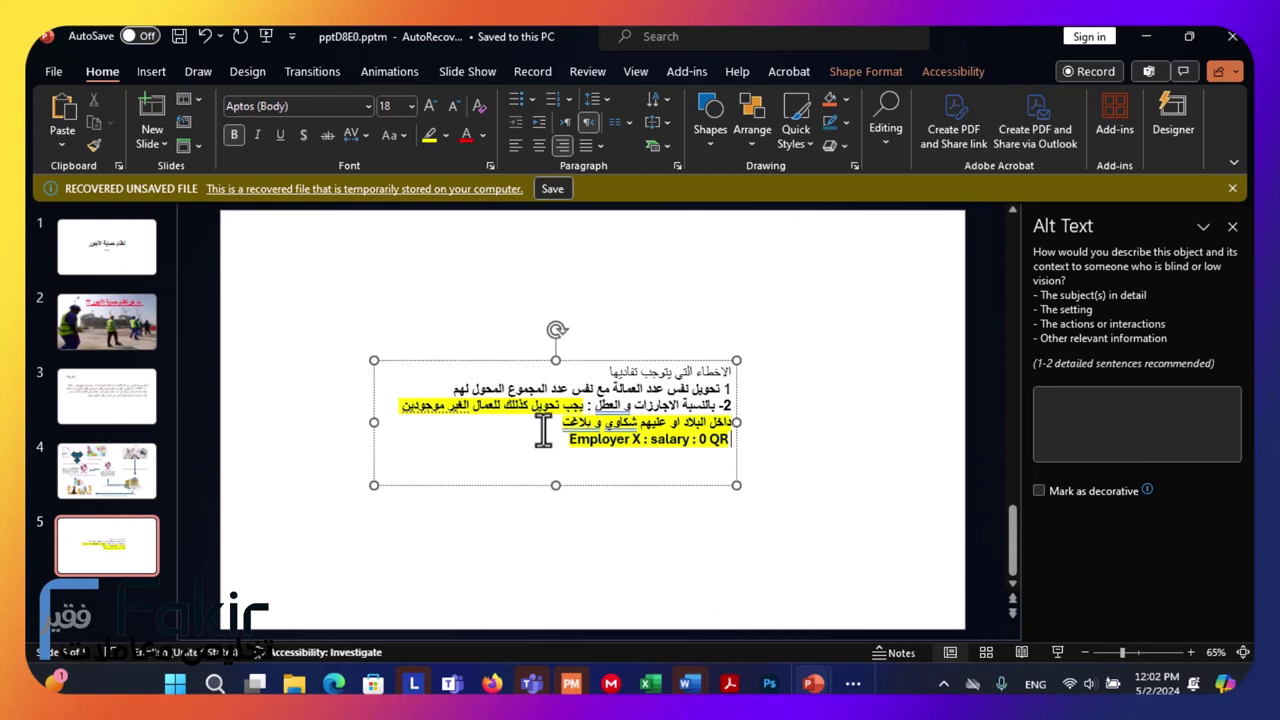
pyautogui.write(' com')
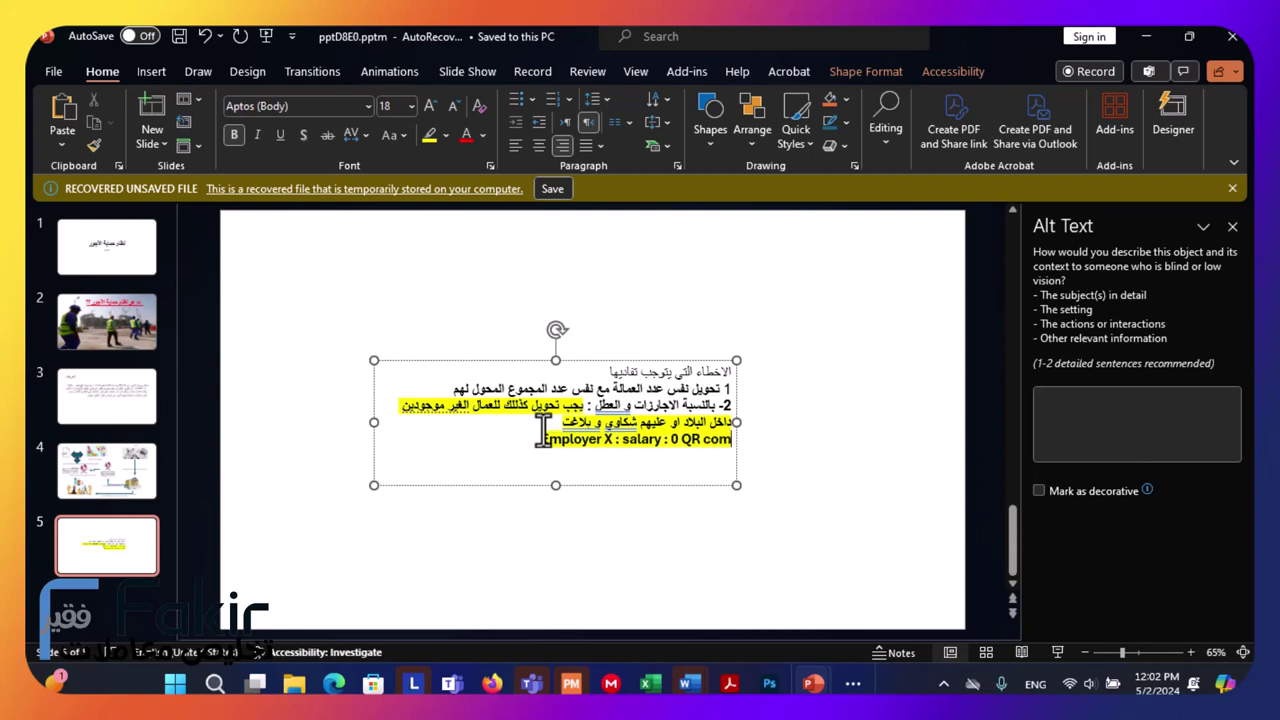
pyautogui.write('ment :')
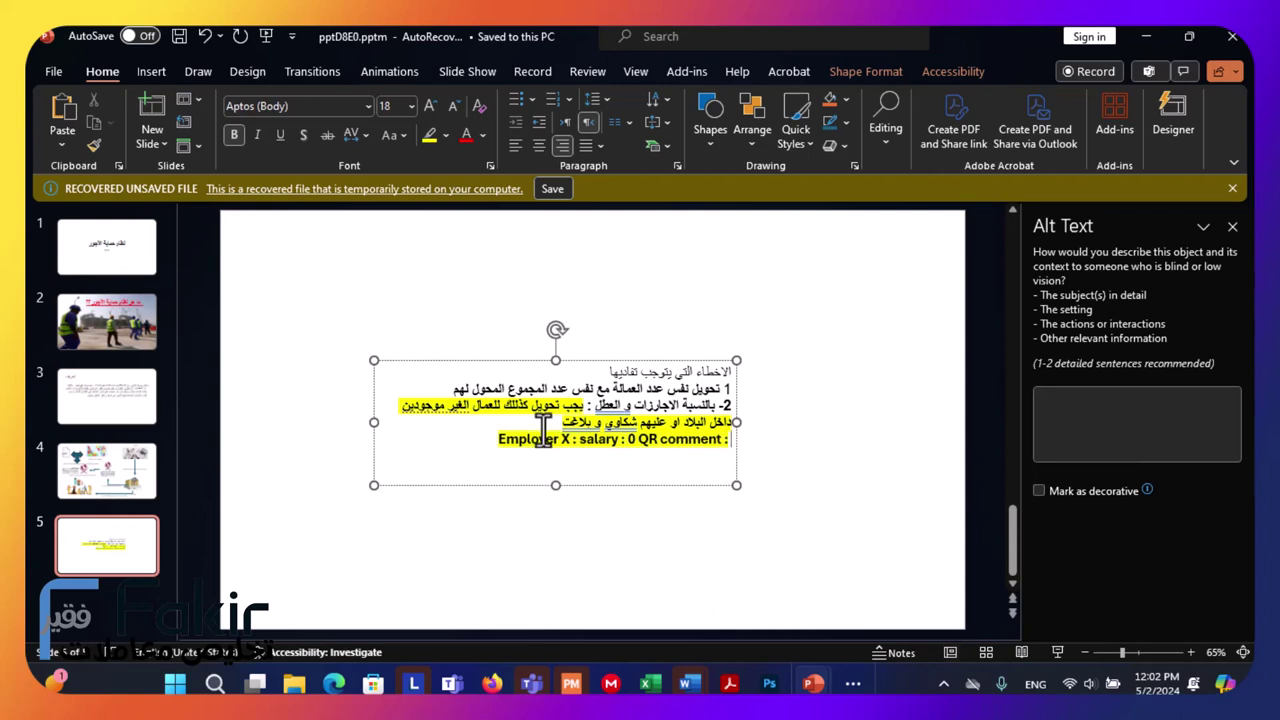
pyautogui.write(' outsid')
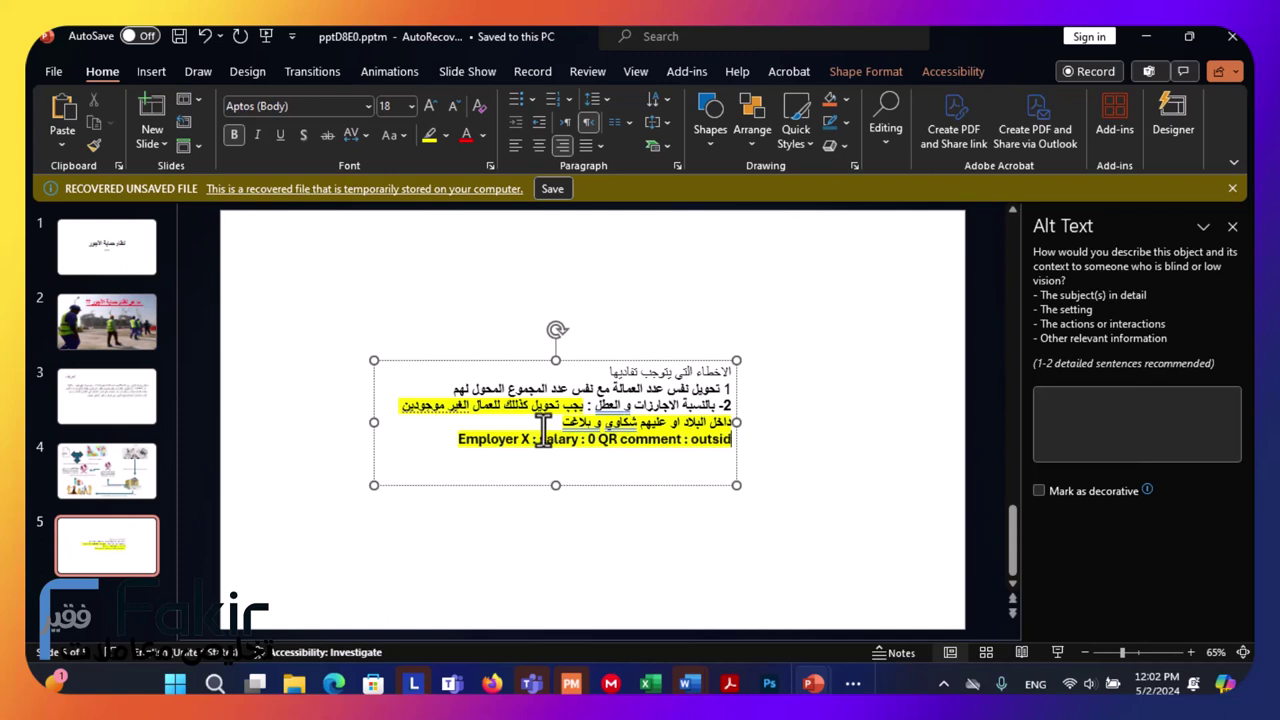
pyautogui.write('e country')
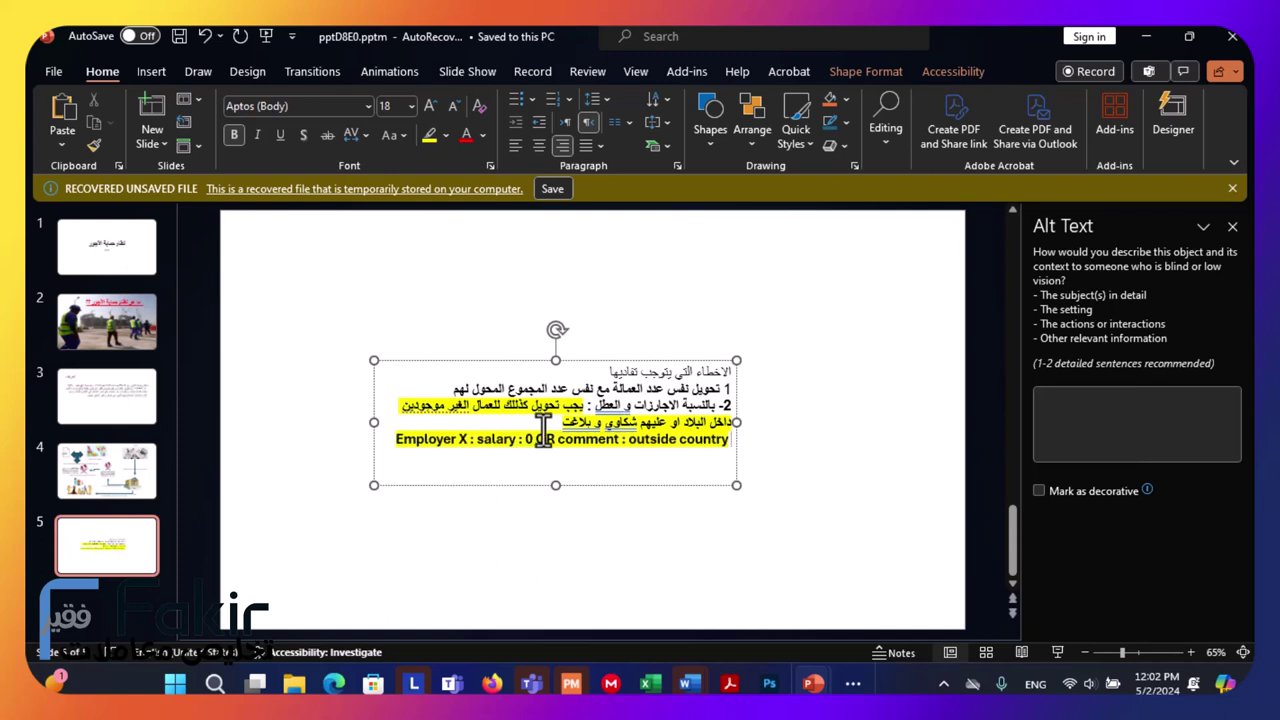
pyautogui.write(' NBR')
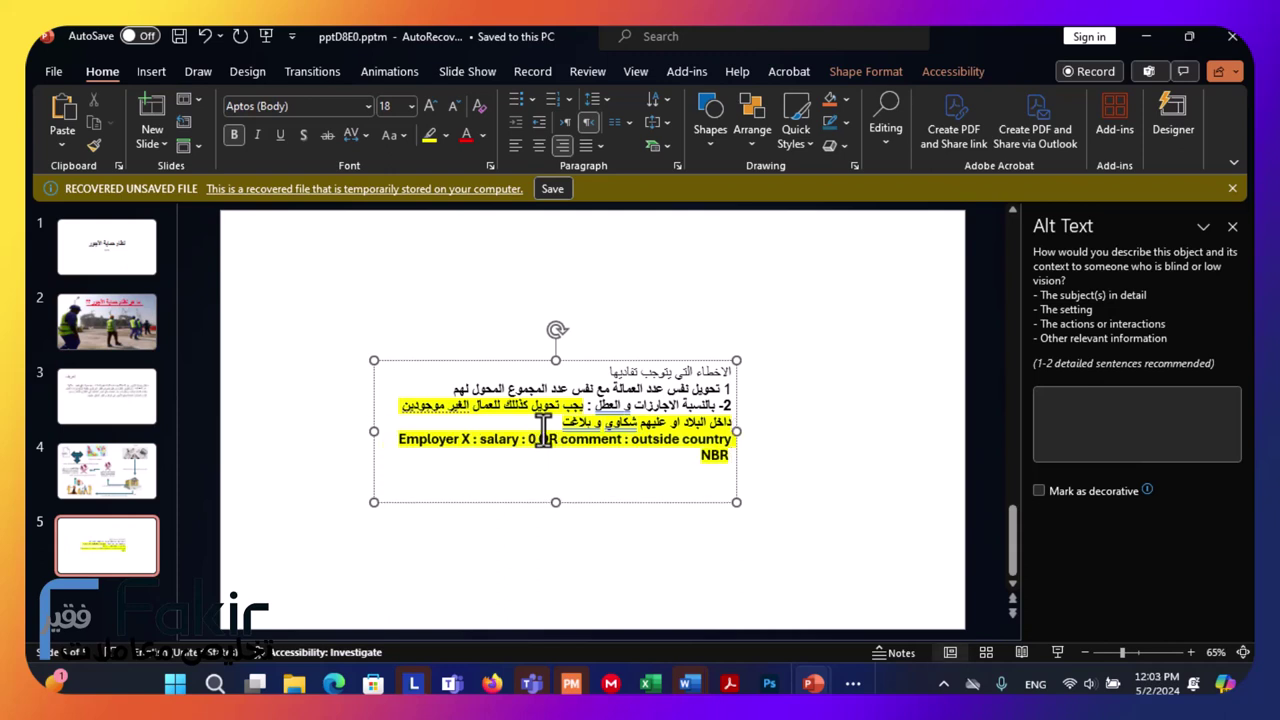
pyautogui.write(' work : 0')
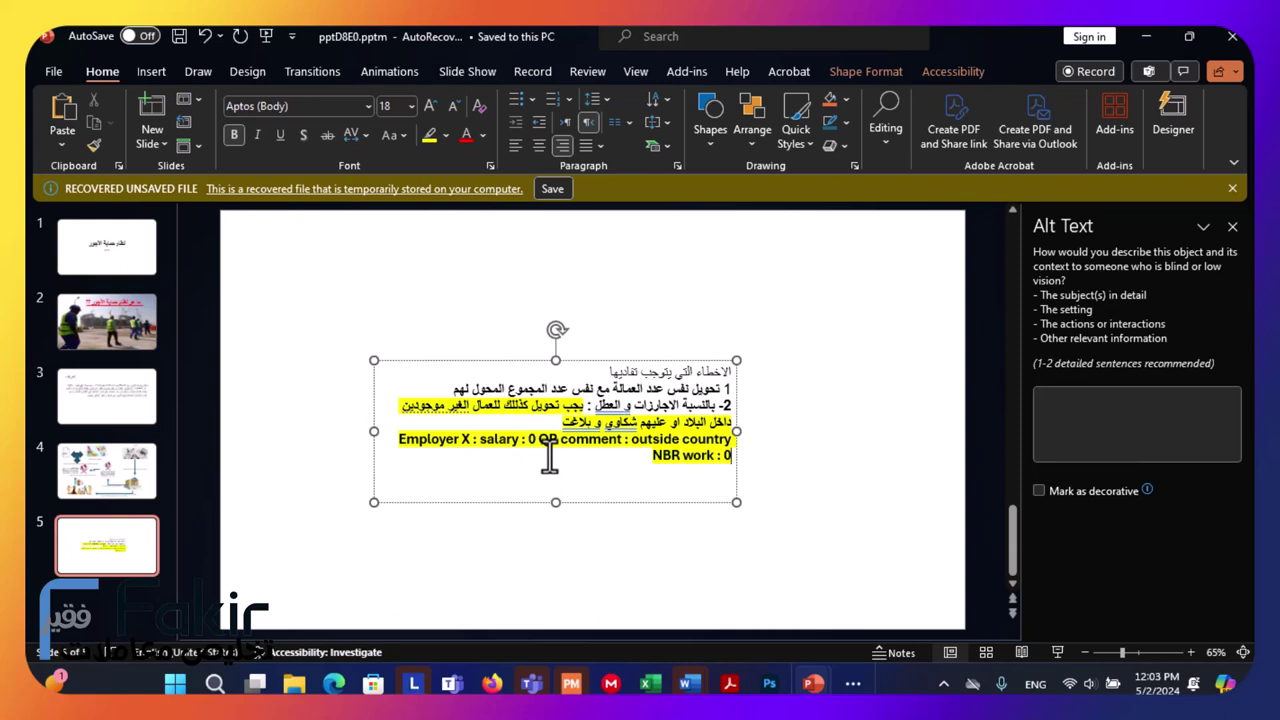
pyautogui.press('Home')
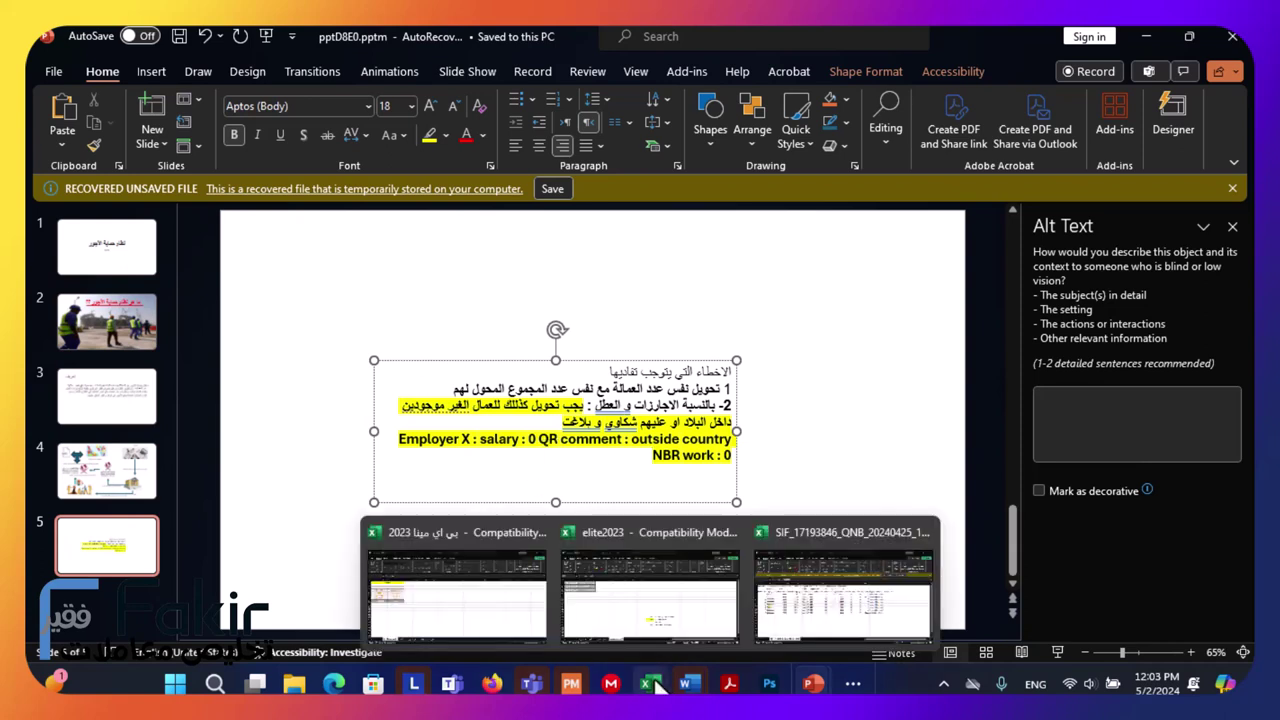
# Switch to the SIF salary workbook in Excel and auto-fit the widths of columns A through E to their contents.
pyautogui.moveTo(649, 684)
pyautogui.click(791, 597)
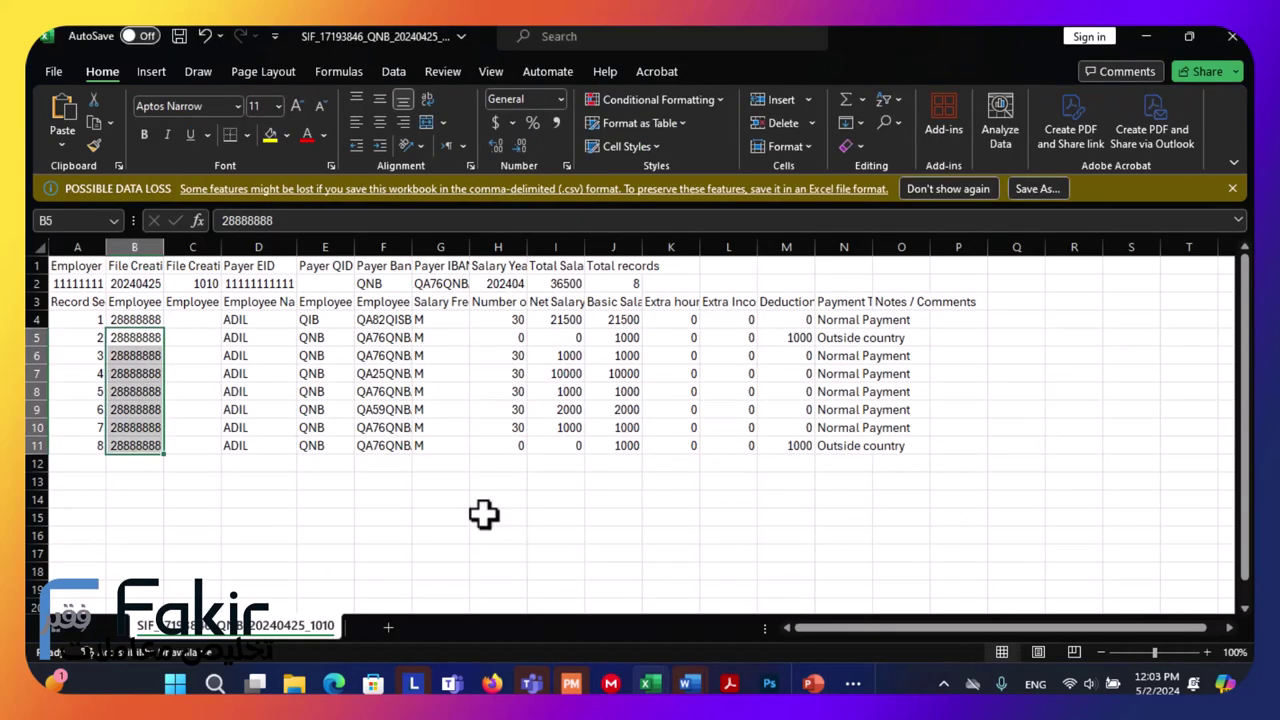
pyautogui.click(215, 377)
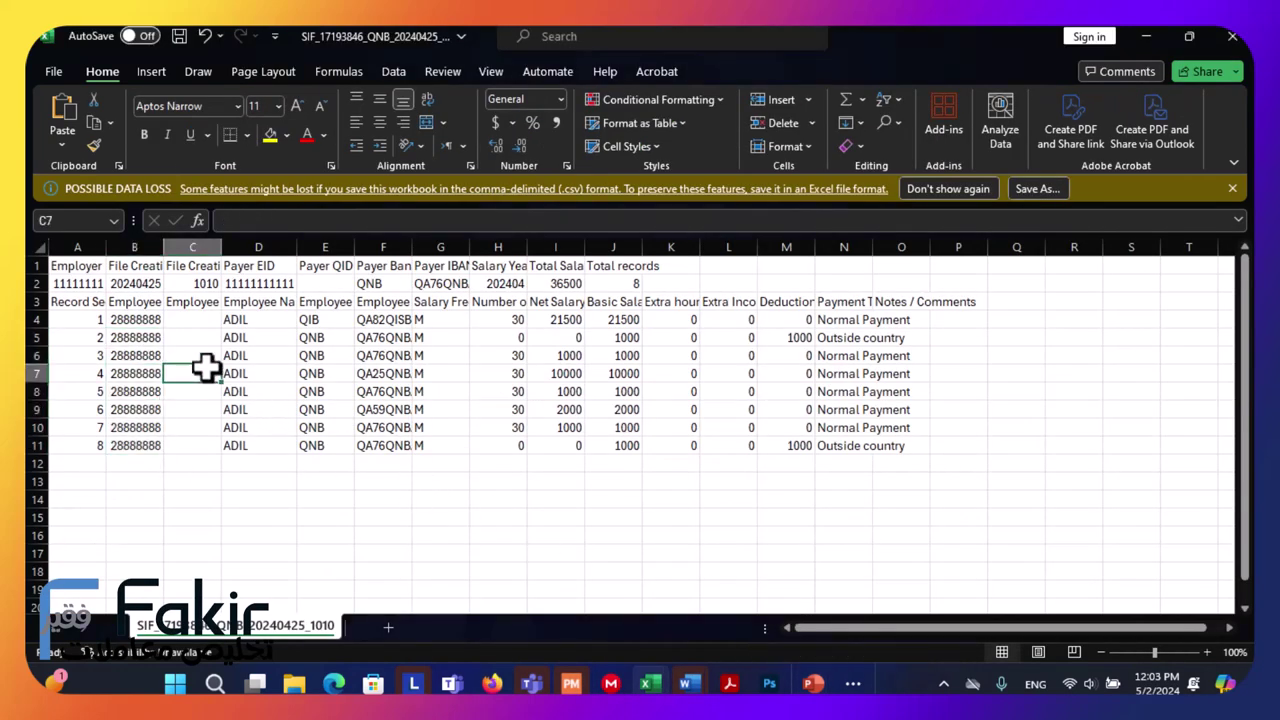
pyautogui.click(70, 266)
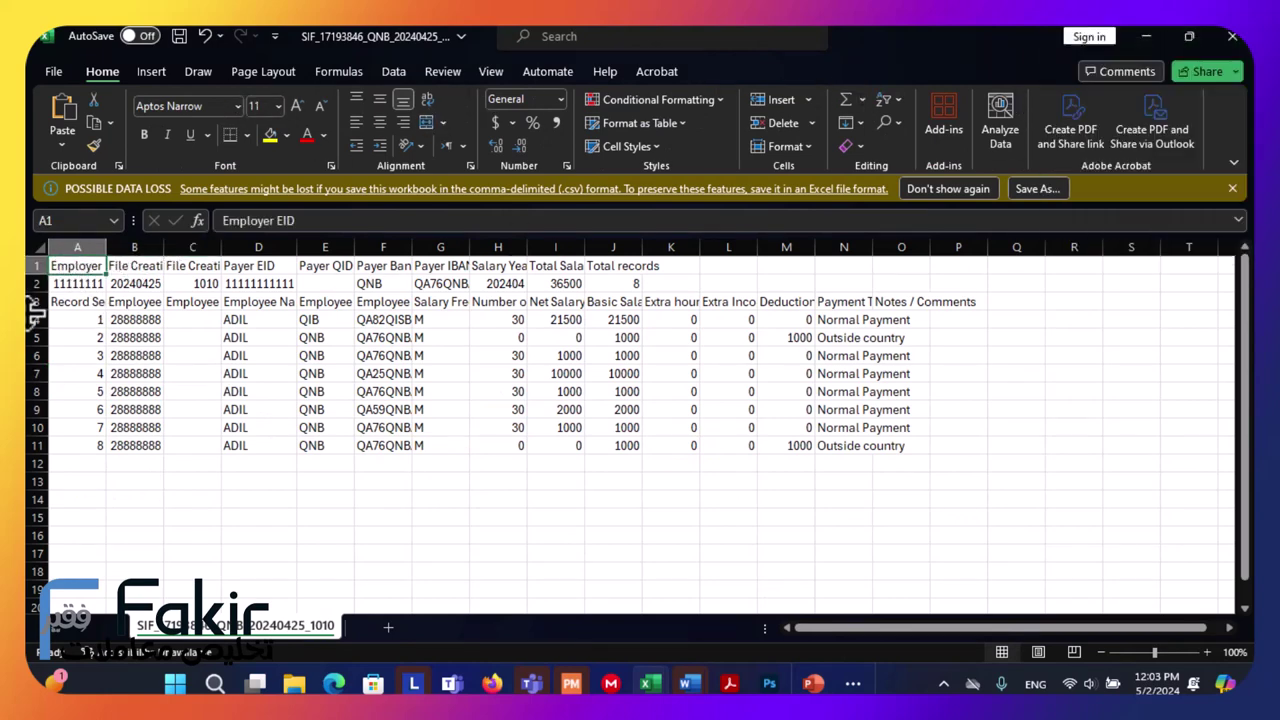
pyautogui.doubleClick(106, 247)
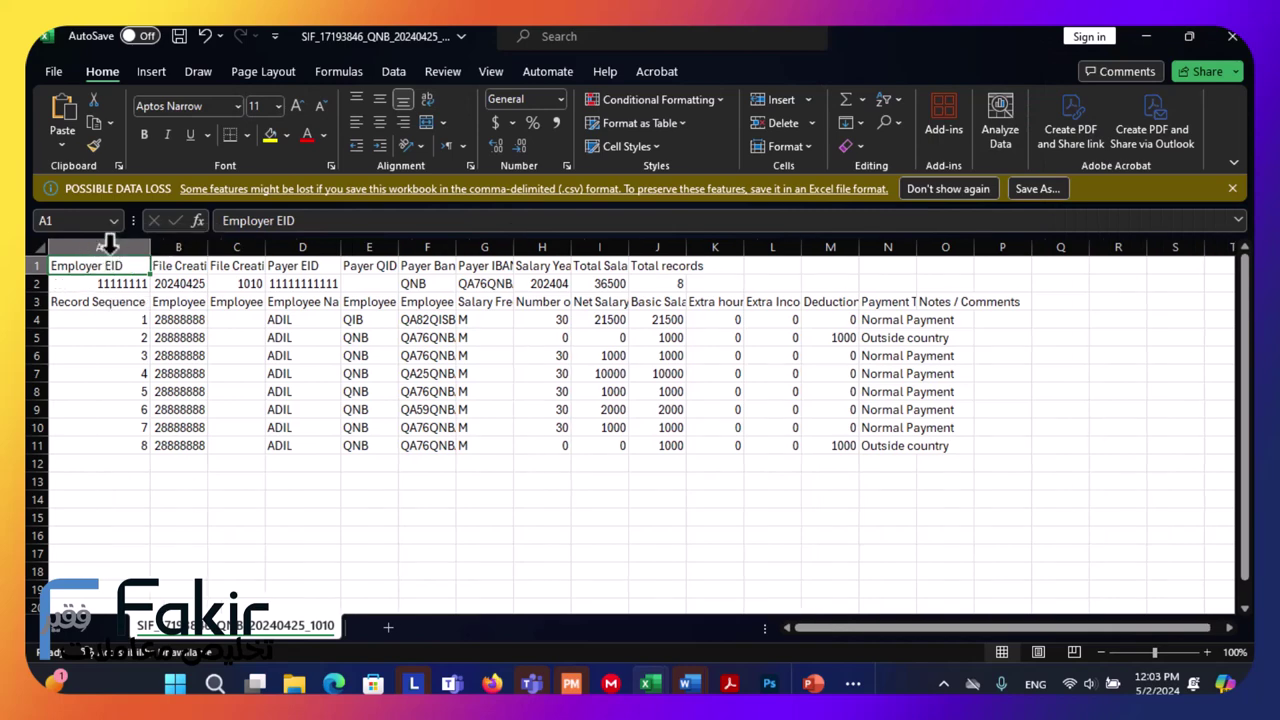
pyautogui.doubleClick(208, 247)
pyautogui.moveTo(312, 247); pyautogui.dragTo(312, 247)
pyautogui.doubleClick(312, 247)
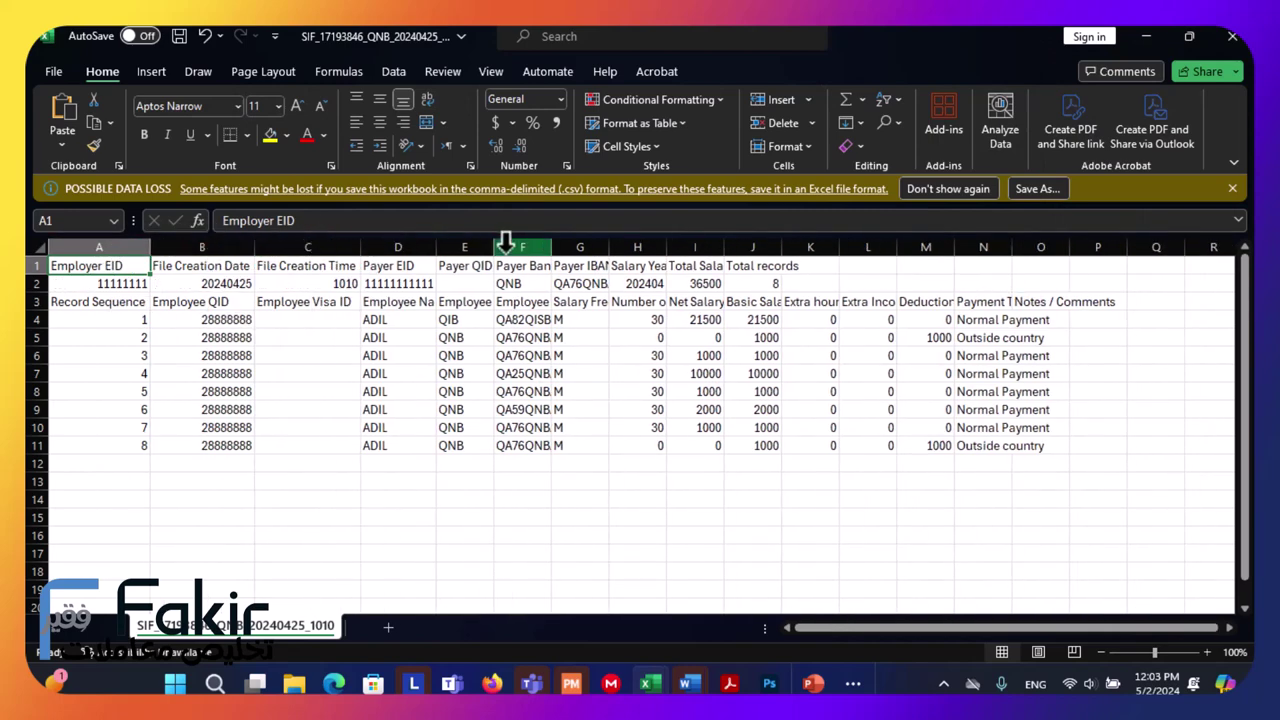
pyautogui.click(447, 247)
pyautogui.doubleClick(437, 247)
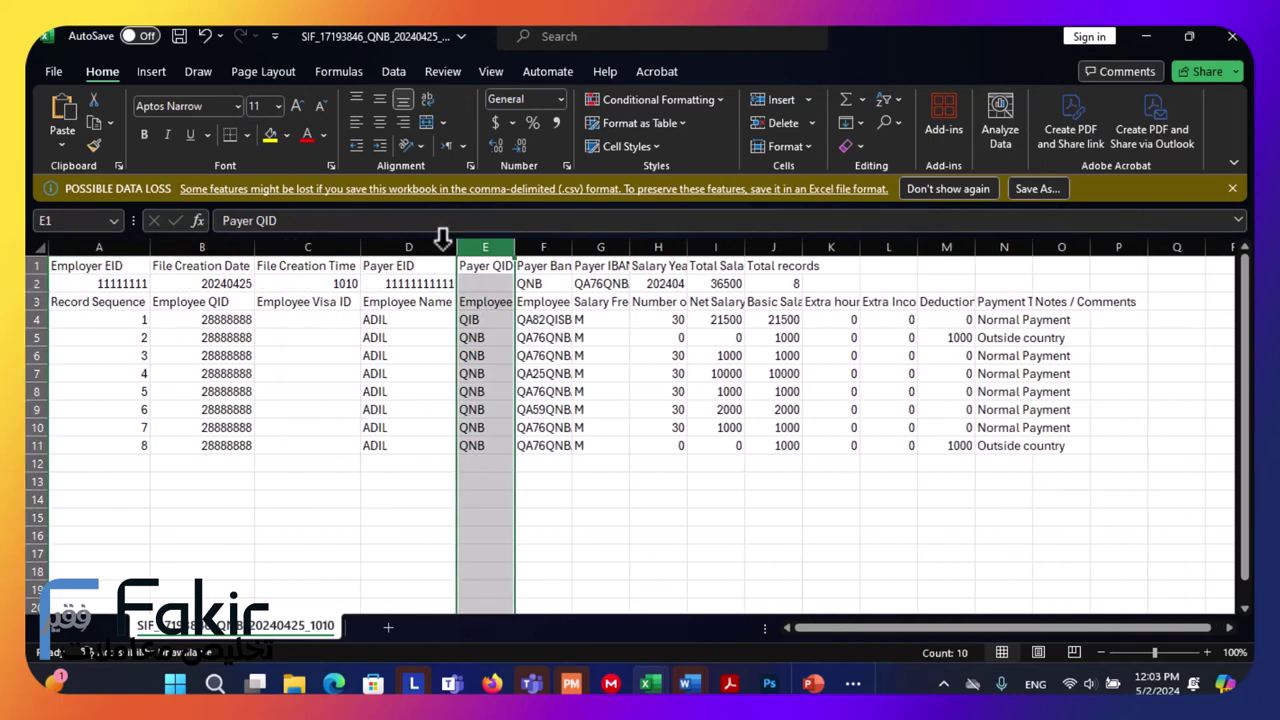
pyautogui.doubleClick(516, 247)
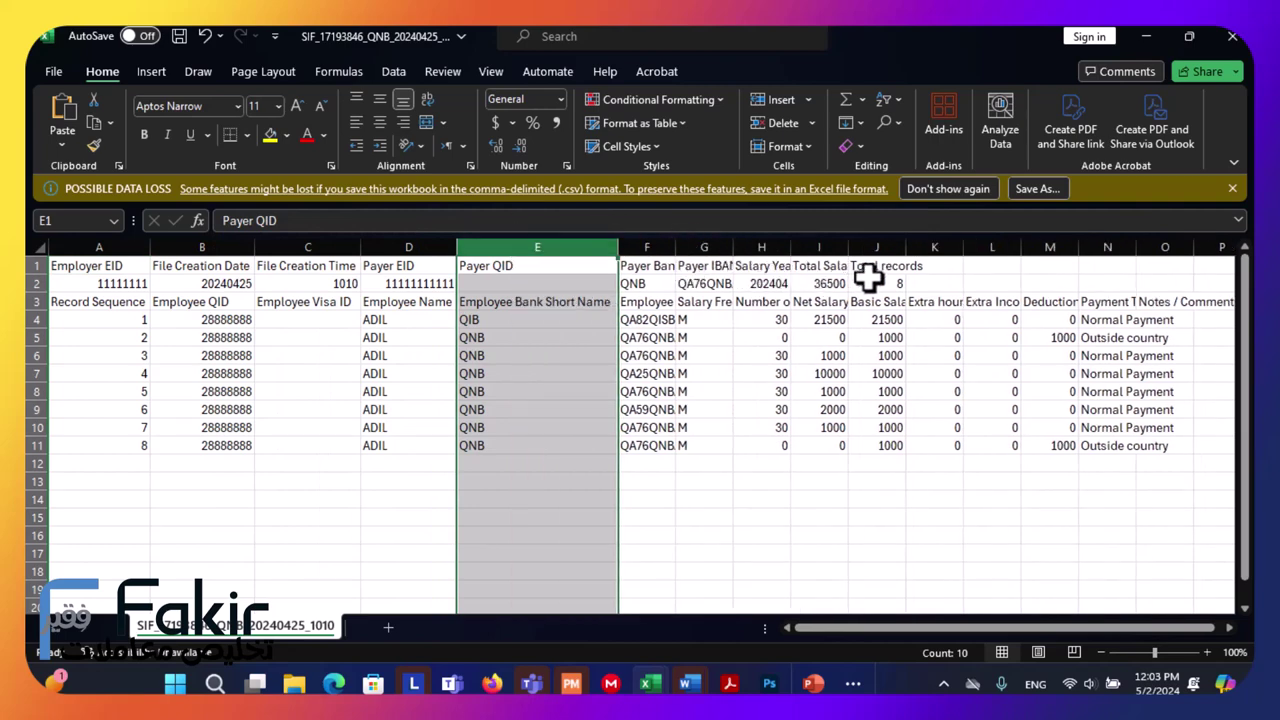
# Replace the Employer EID value in cell A2 with the Arabic description "قيد المنشأة".
pyautogui.click(110, 283)
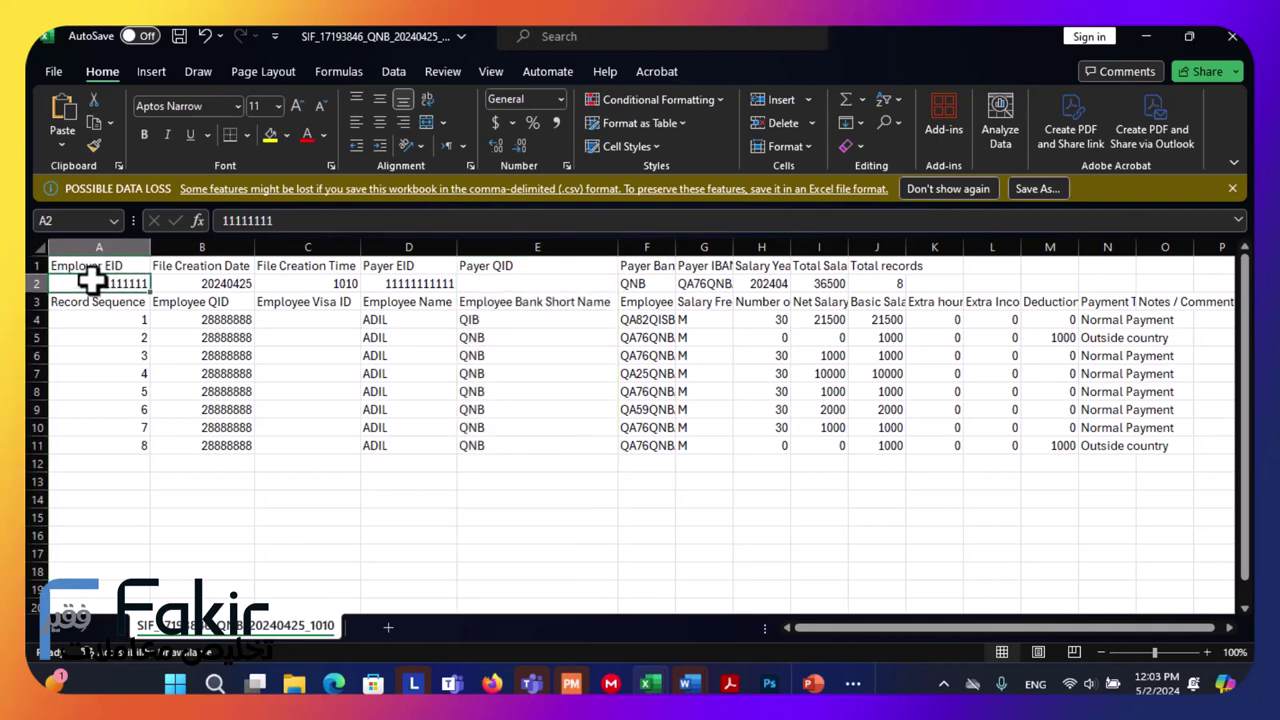
pyautogui.doubleClick(93, 283)
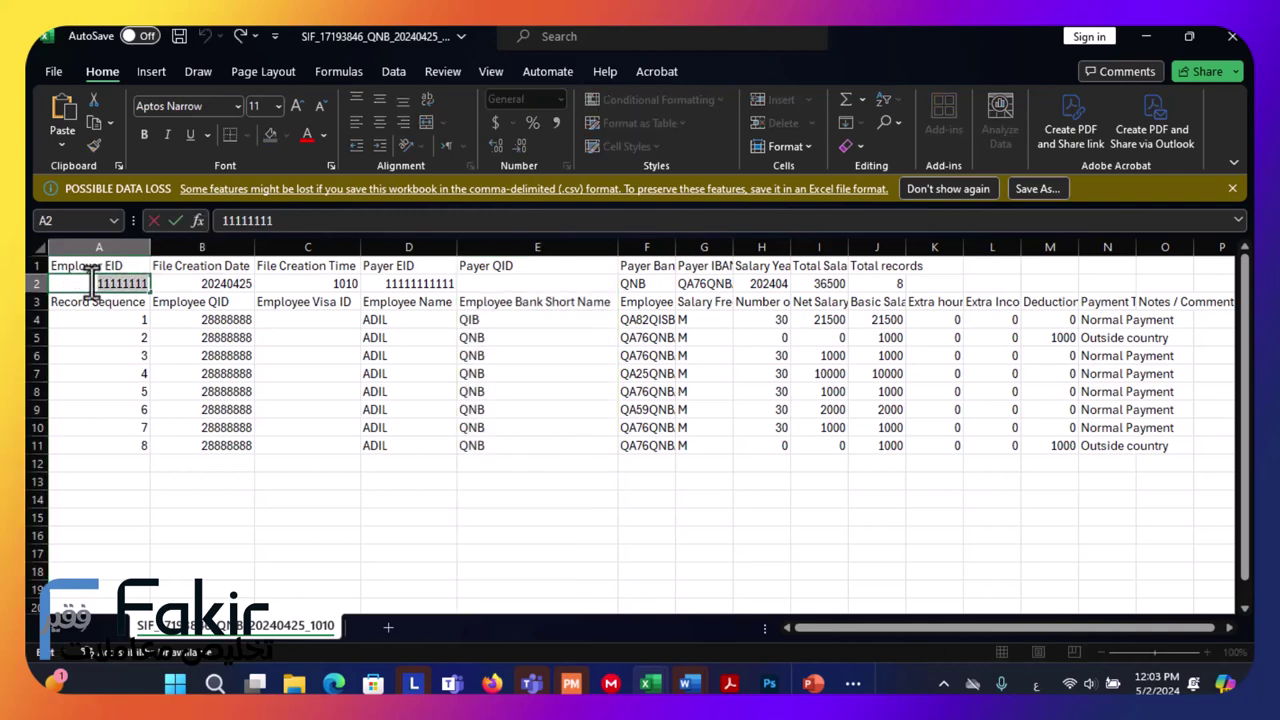
pyautogui.write('قيد المن')
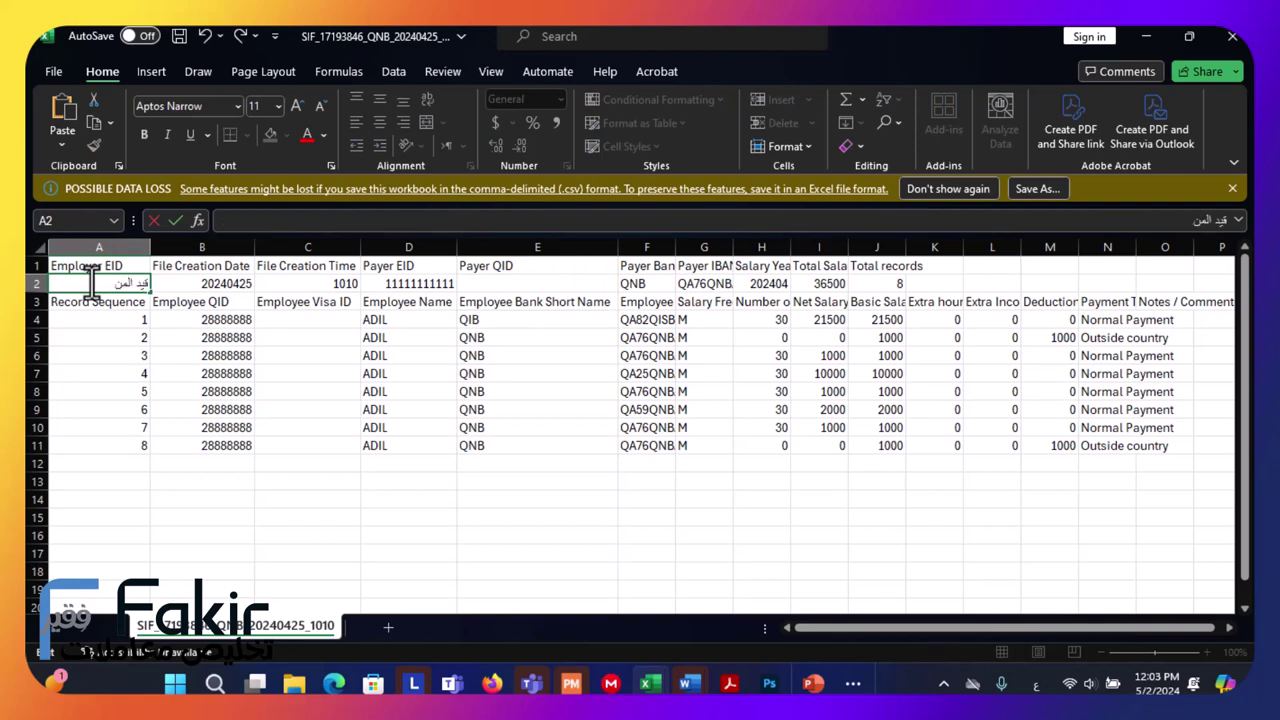
pyautogui.write('شأة')
# Replace the file creation date in B2 with "تاريخ عمل الملف" and the file creation time in C2 with "وقت عمل الملف".
pyautogui.click(207, 287)
pyautogui.write('تار')
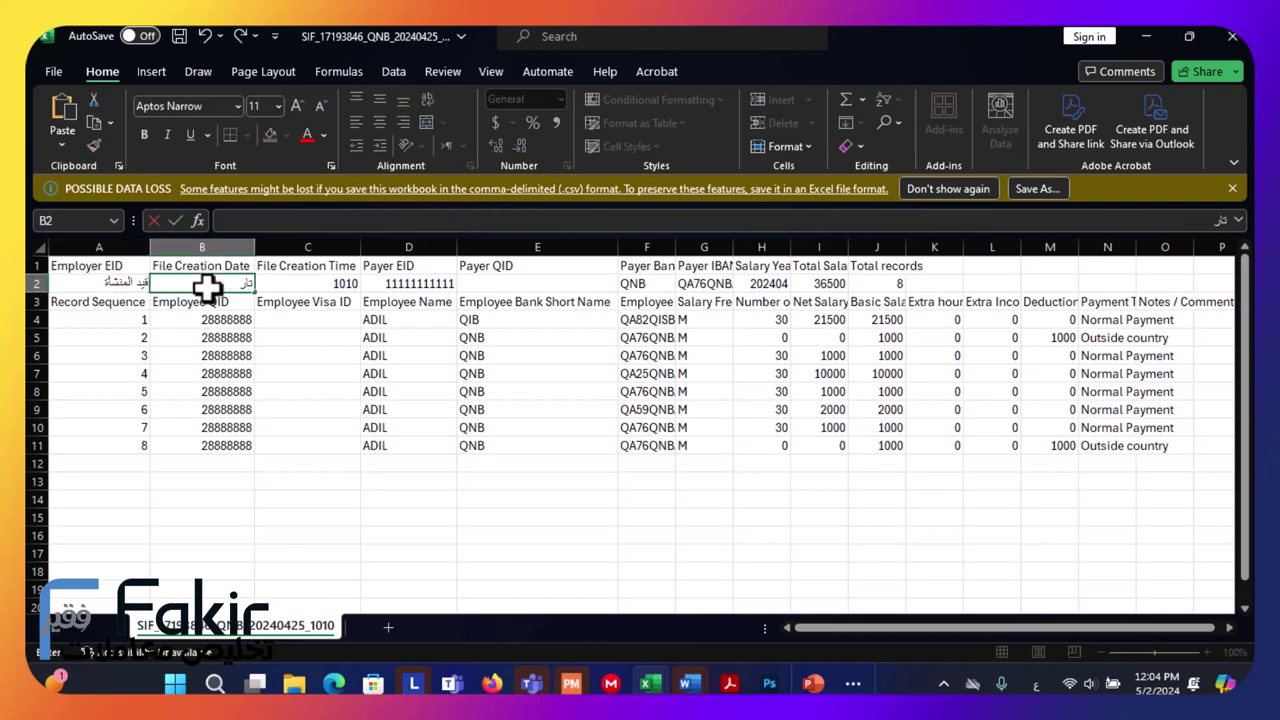
pyautogui.write('يخ عمل الملف')
pyautogui.press('Tab')
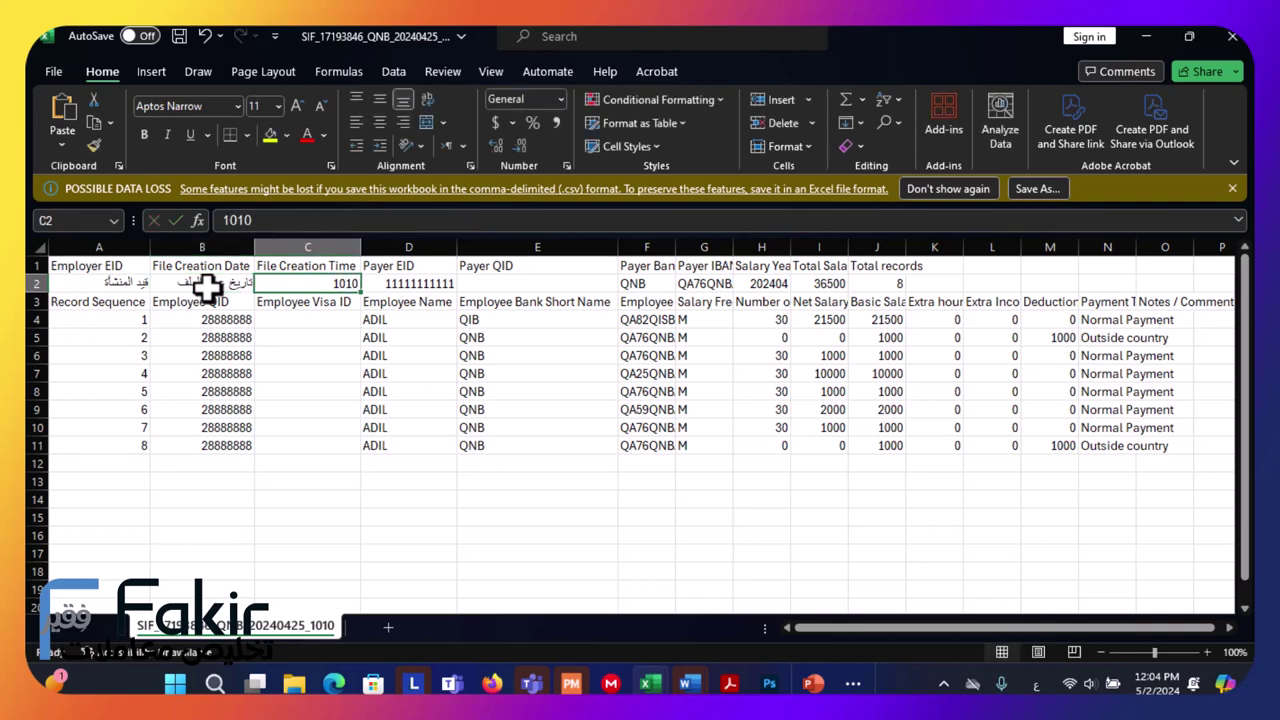
pyautogui.write('و')
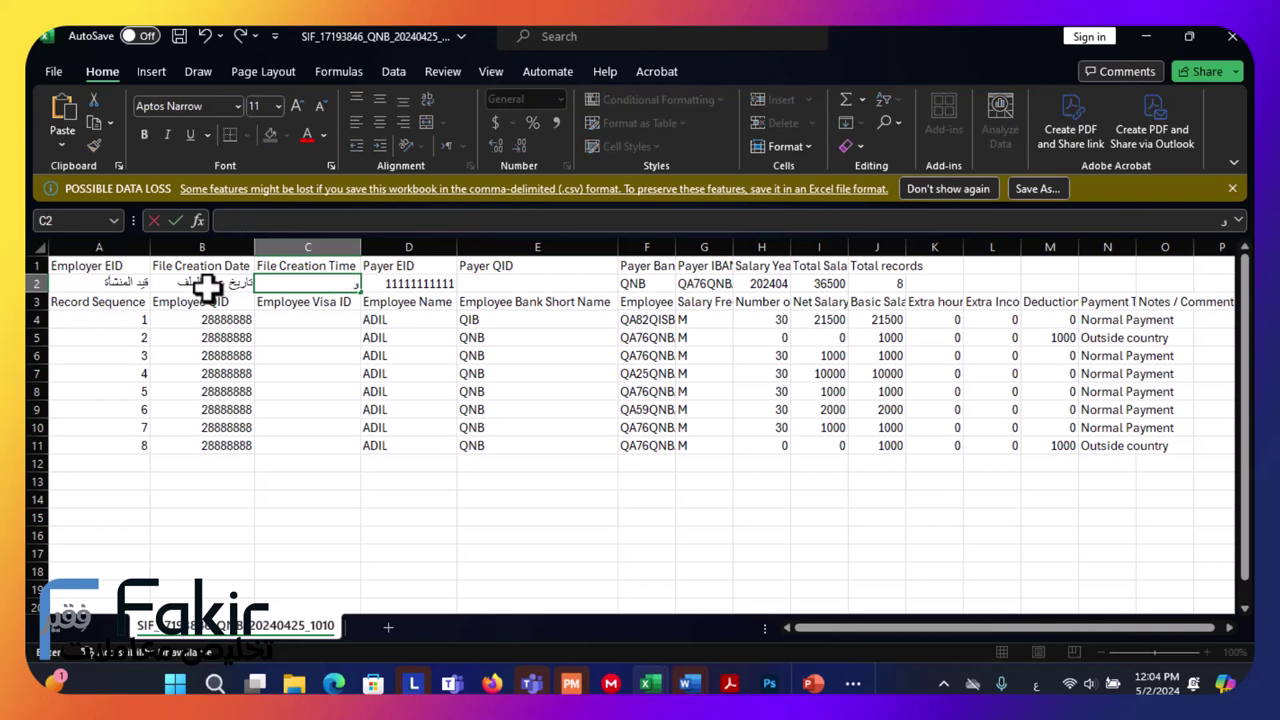
pyautogui.write('قت عمل الملف')
pyautogui.click(204, 294)
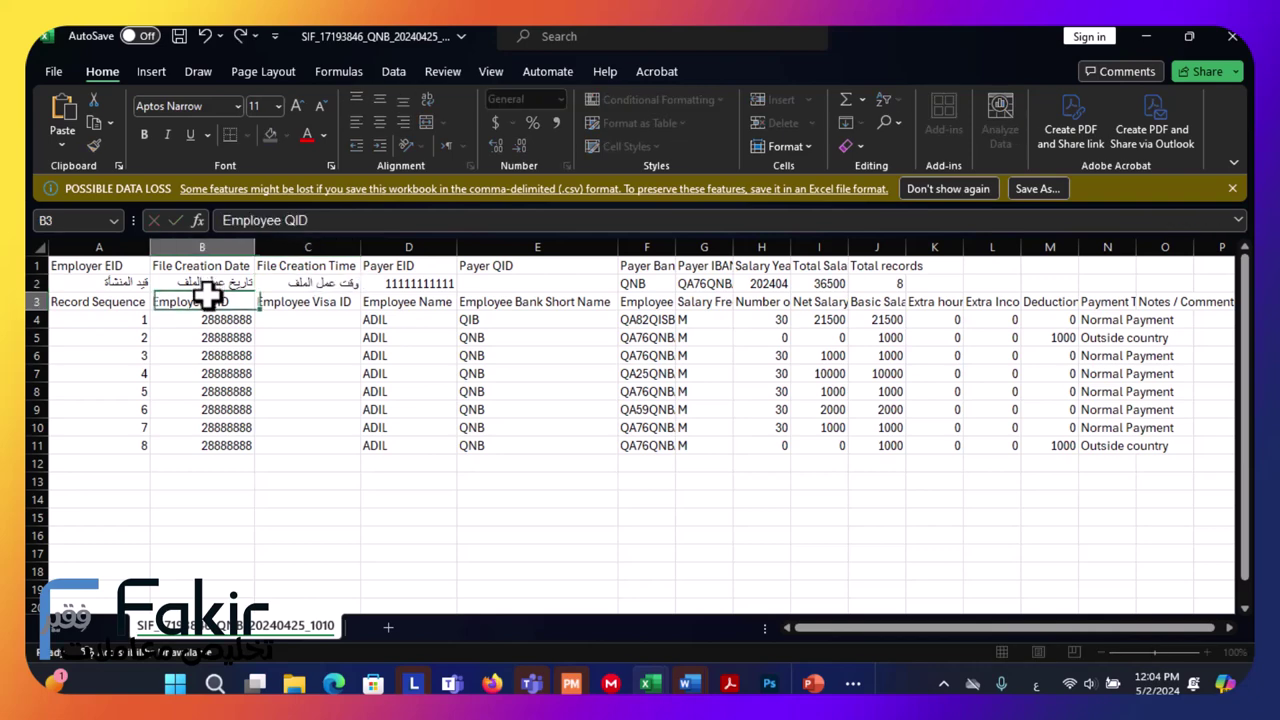
pyautogui.click(288, 285)
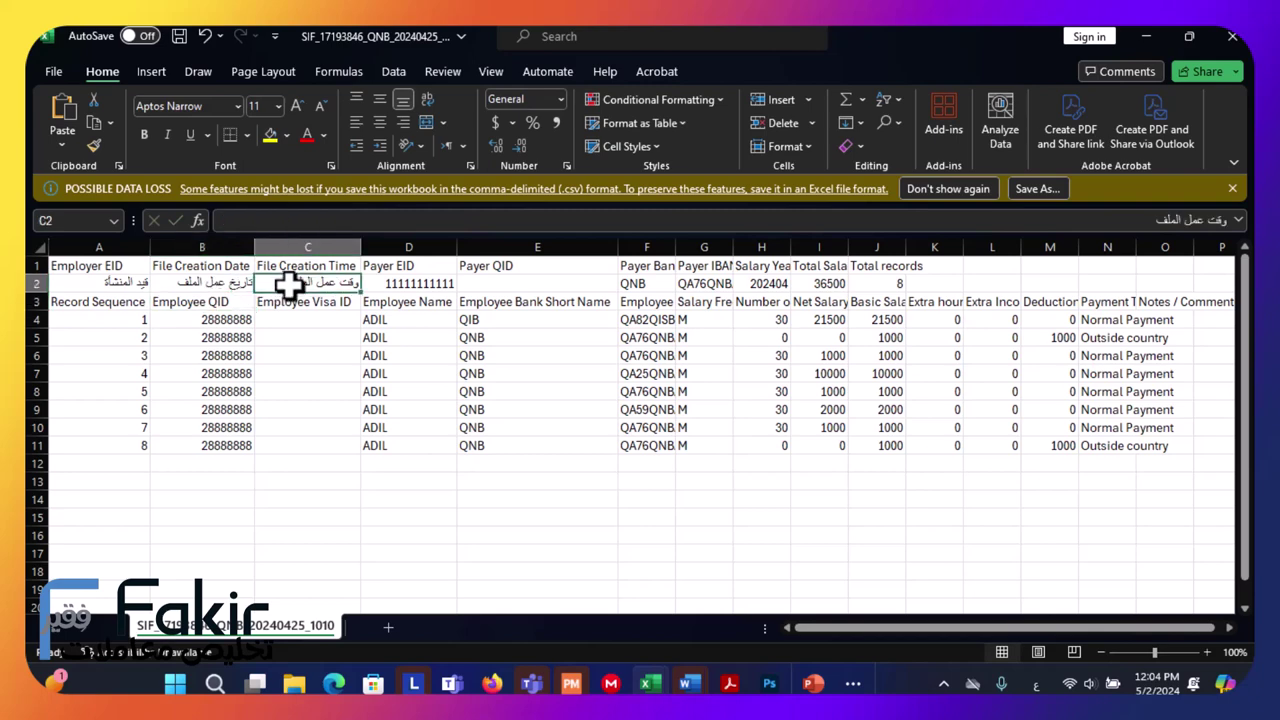
# Replace the Payer EID value in cell D2 with the Arabic description "قيد المنشأة".
pyautogui.click(413, 285)
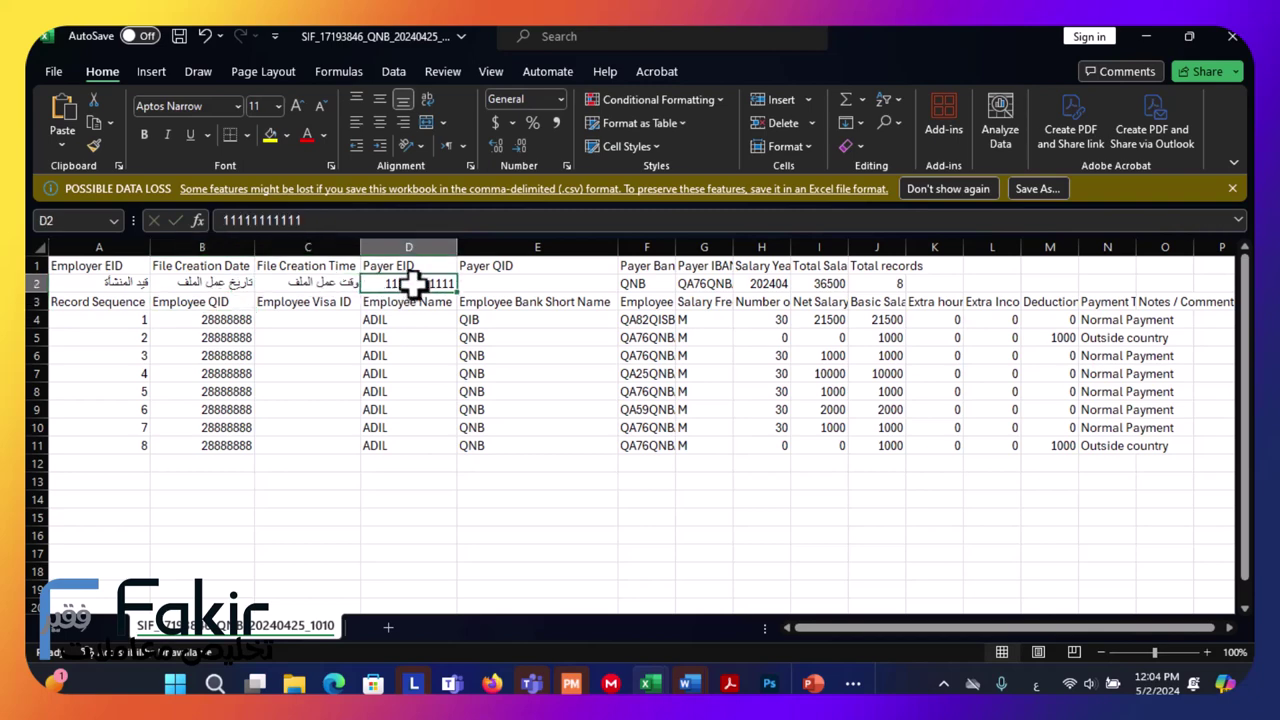
pyautogui.write('قيد الم')
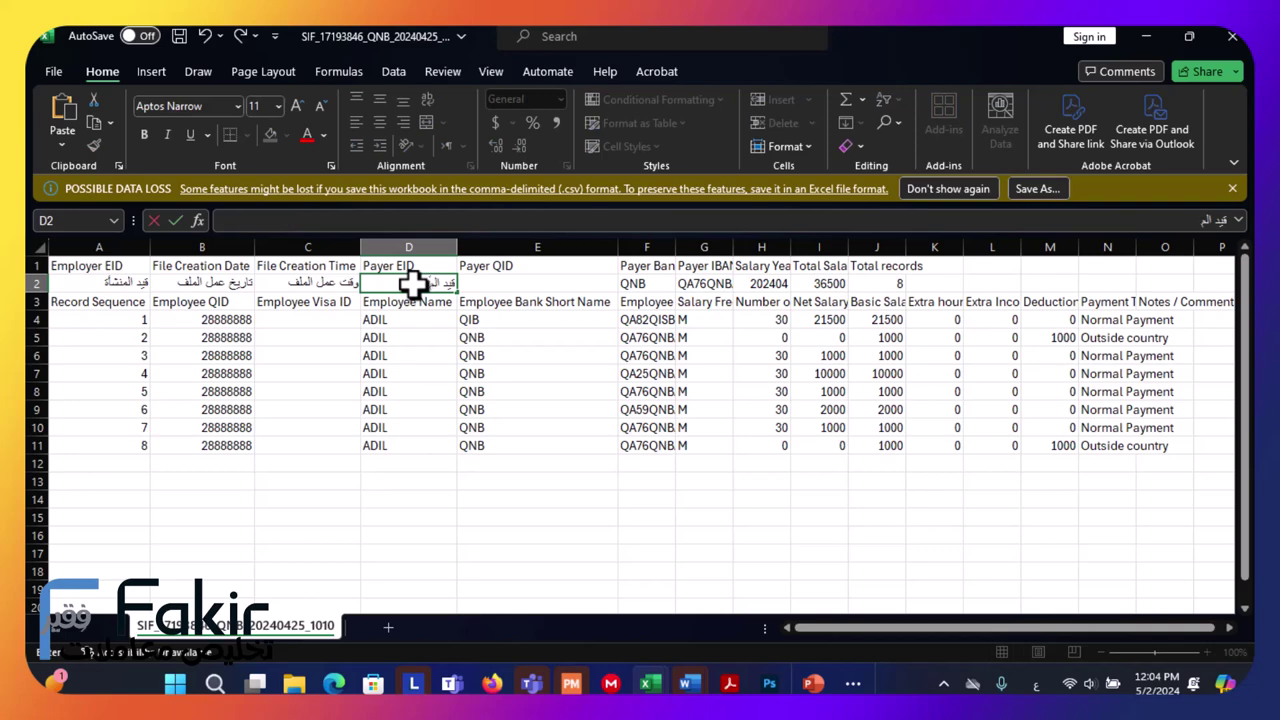
pyautogui.write('نشاة')
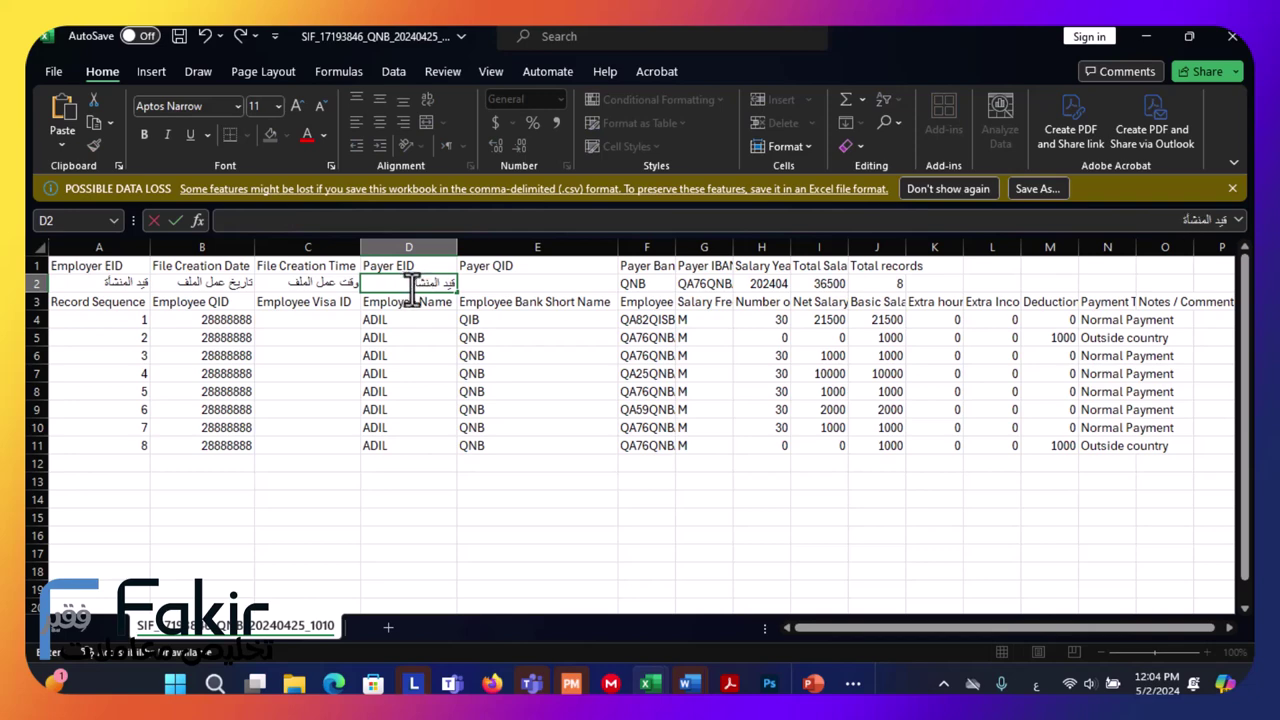
pyautogui.click(529, 287)
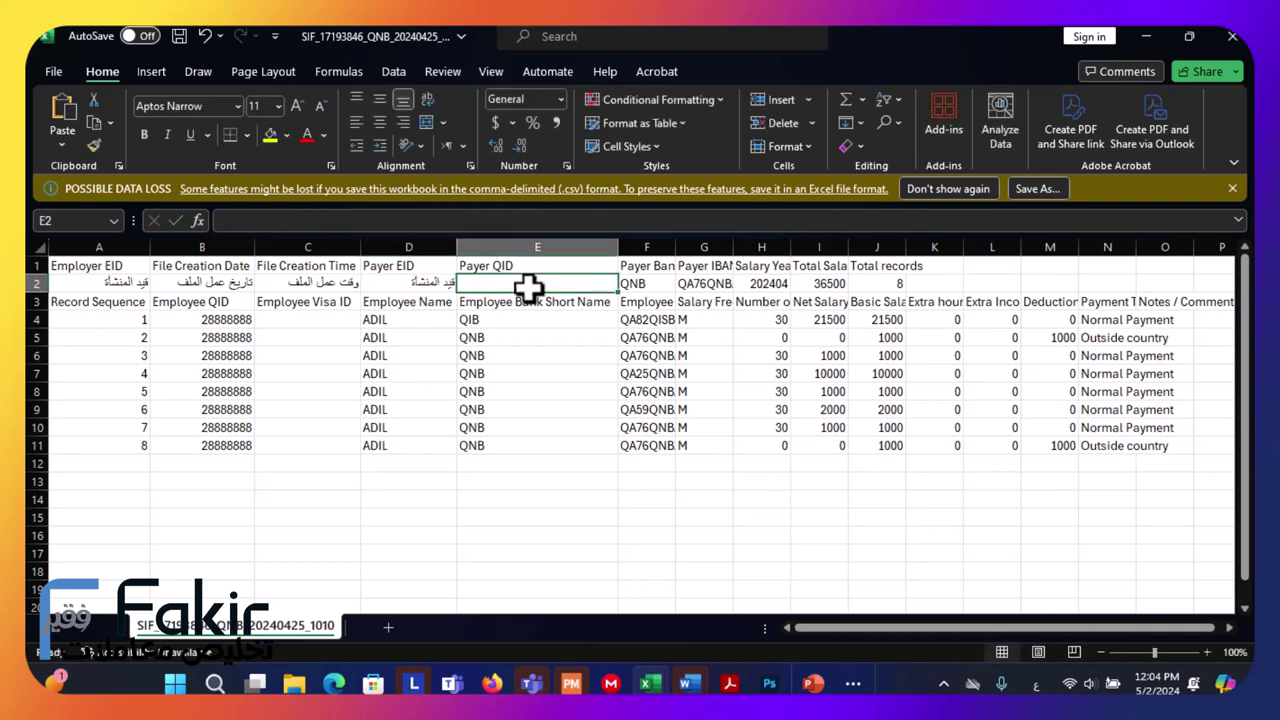
# Examine the payer bank, payer IBAN and salary year-month fields, and compare the total salaries in I2 with the net salaries in I4:I11.
pyautogui.click(650, 288)
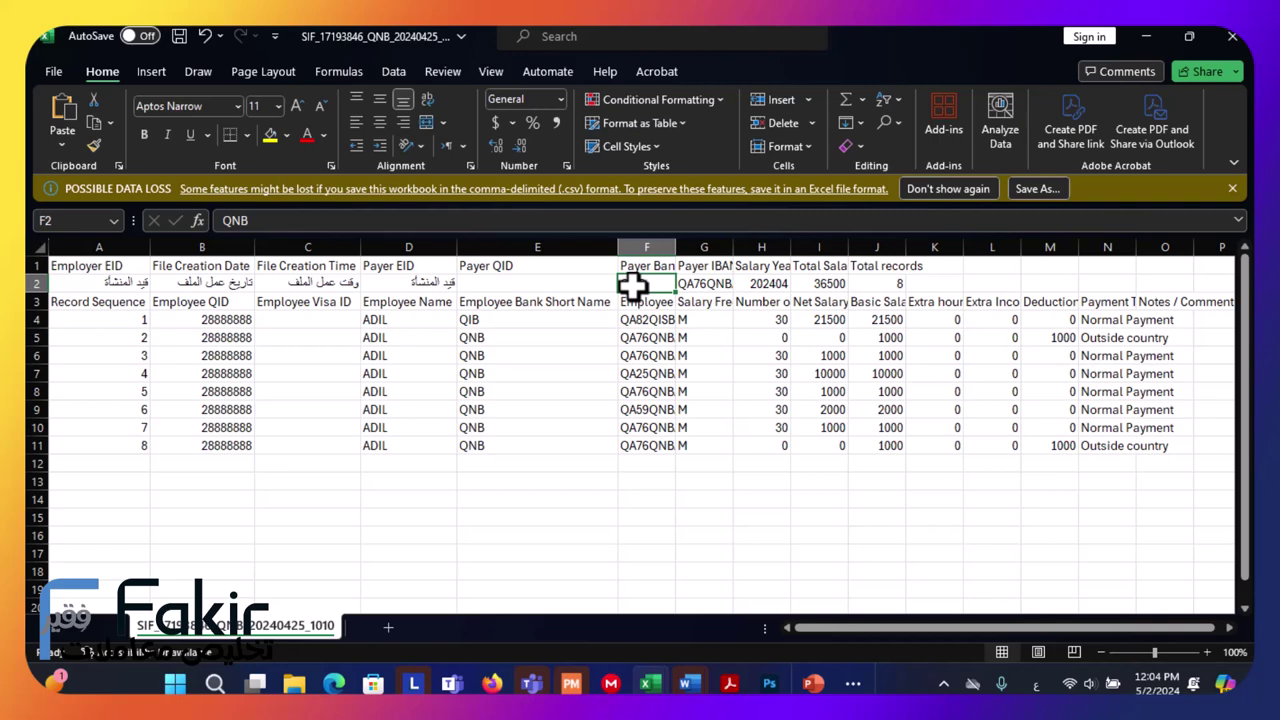
pyautogui.click(700, 266)
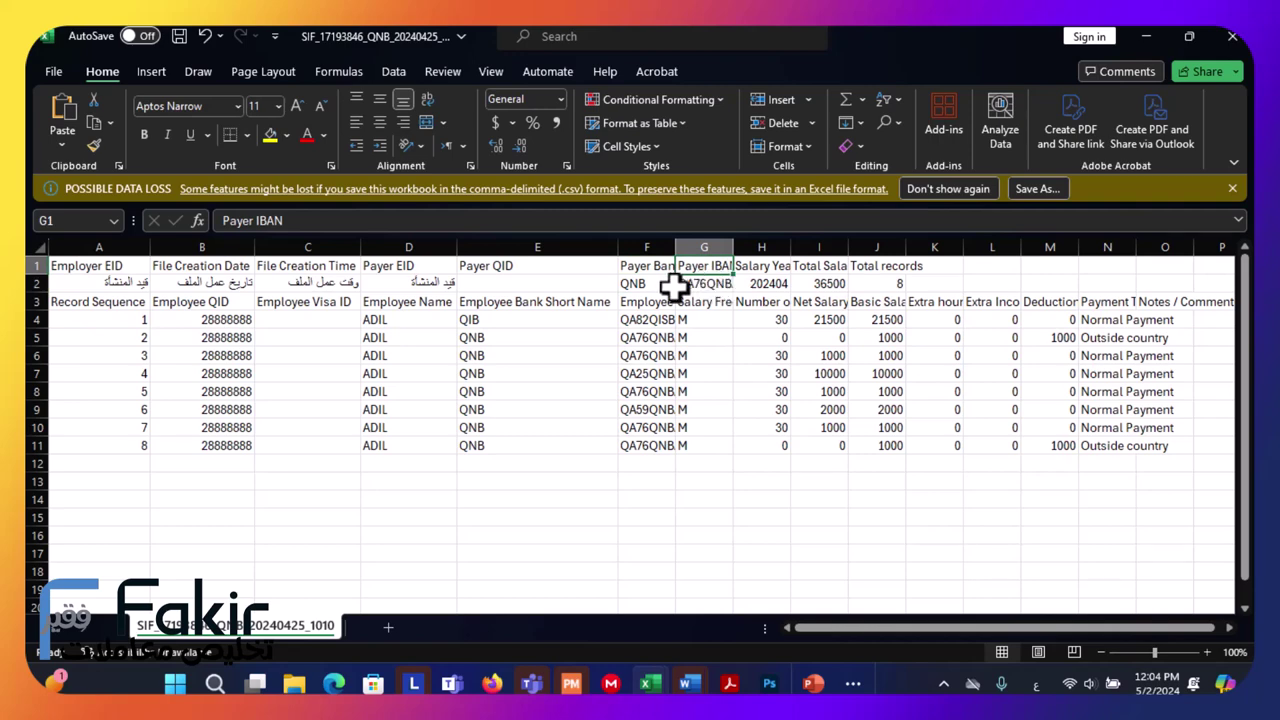
pyautogui.click(760, 283)
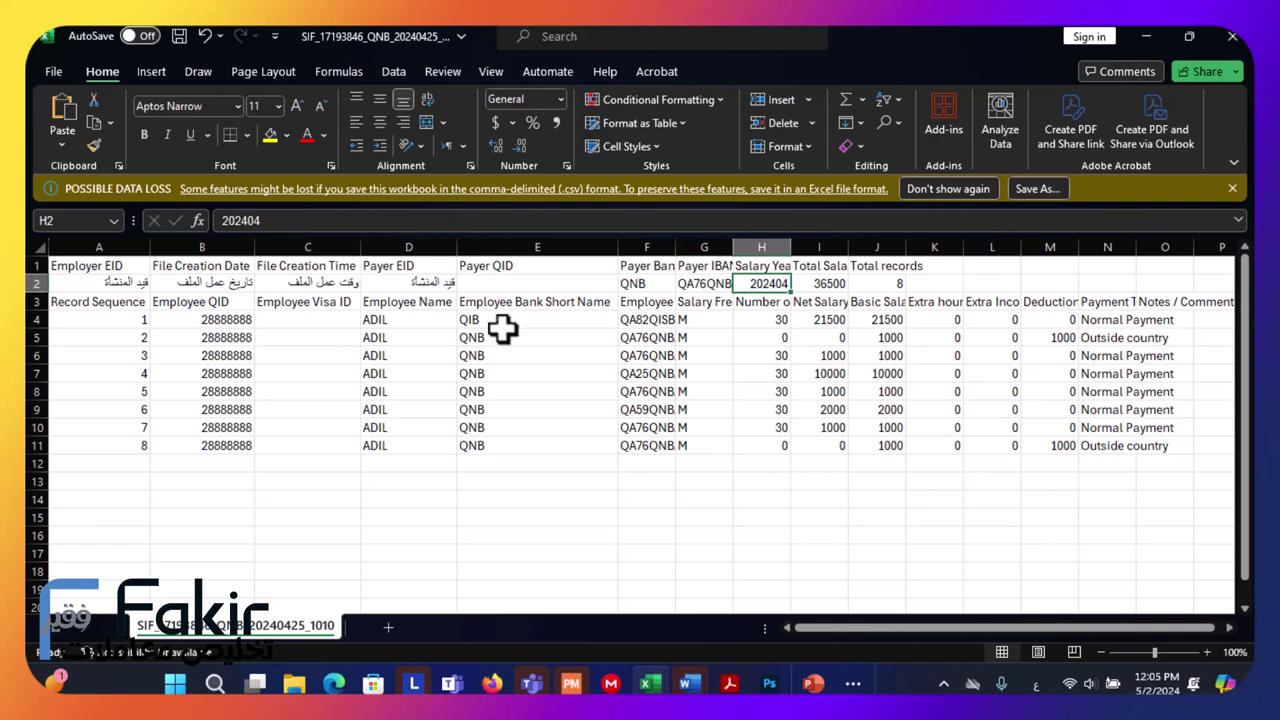
pyautogui.doubleClick(776, 285)
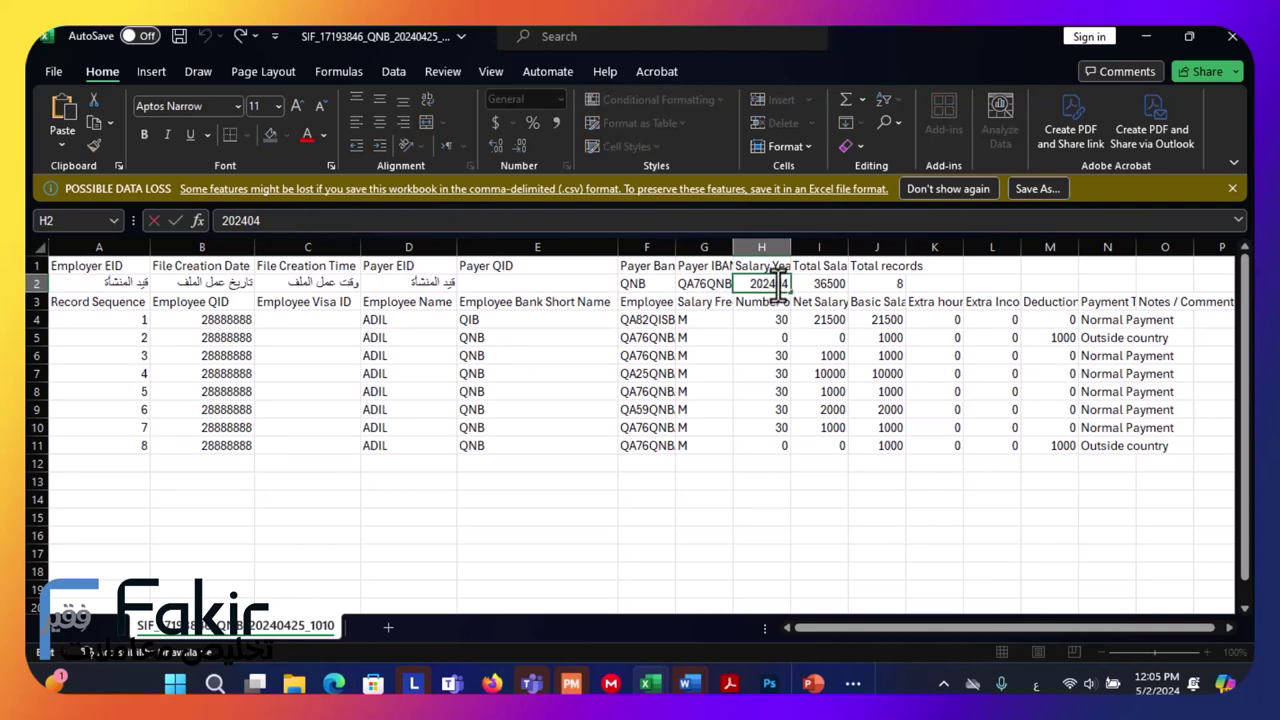
pyautogui.moveTo(778, 285); pyautogui.dragTo(810, 287)
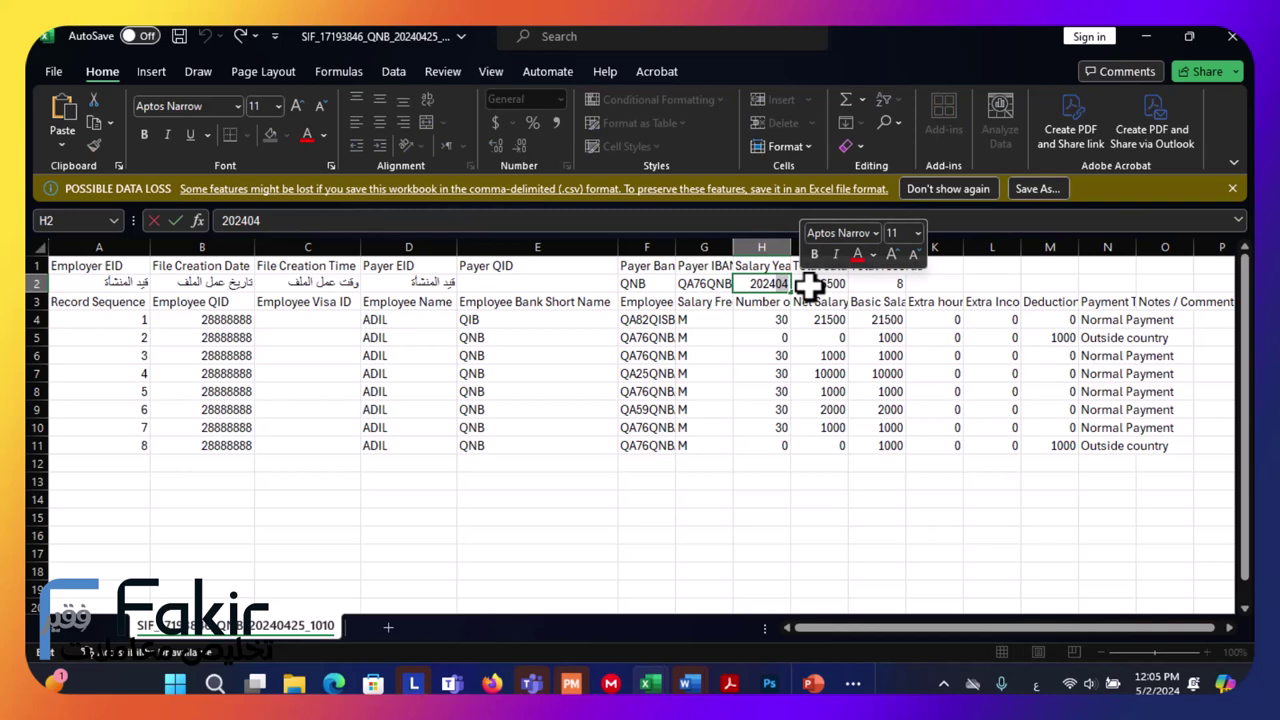
pyautogui.click(826, 285)
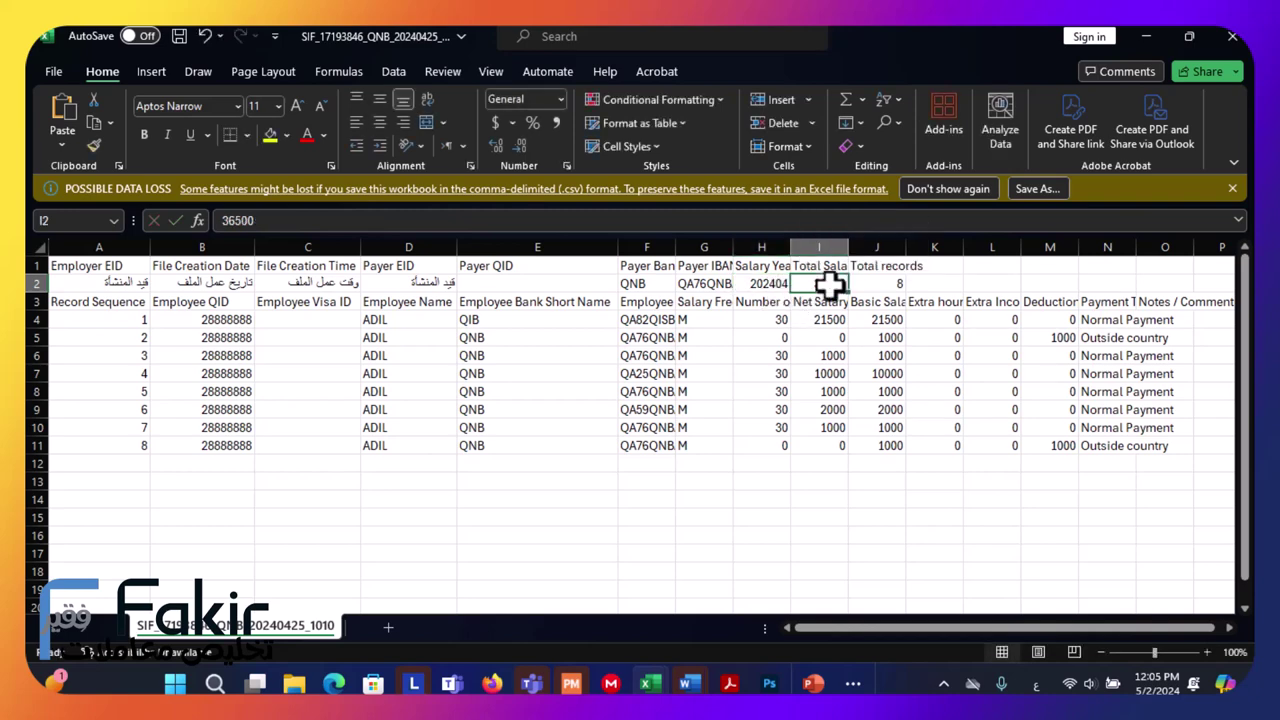
pyautogui.moveTo(816, 320); pyautogui.dragTo(818, 447)
pyautogui.click(819, 282)
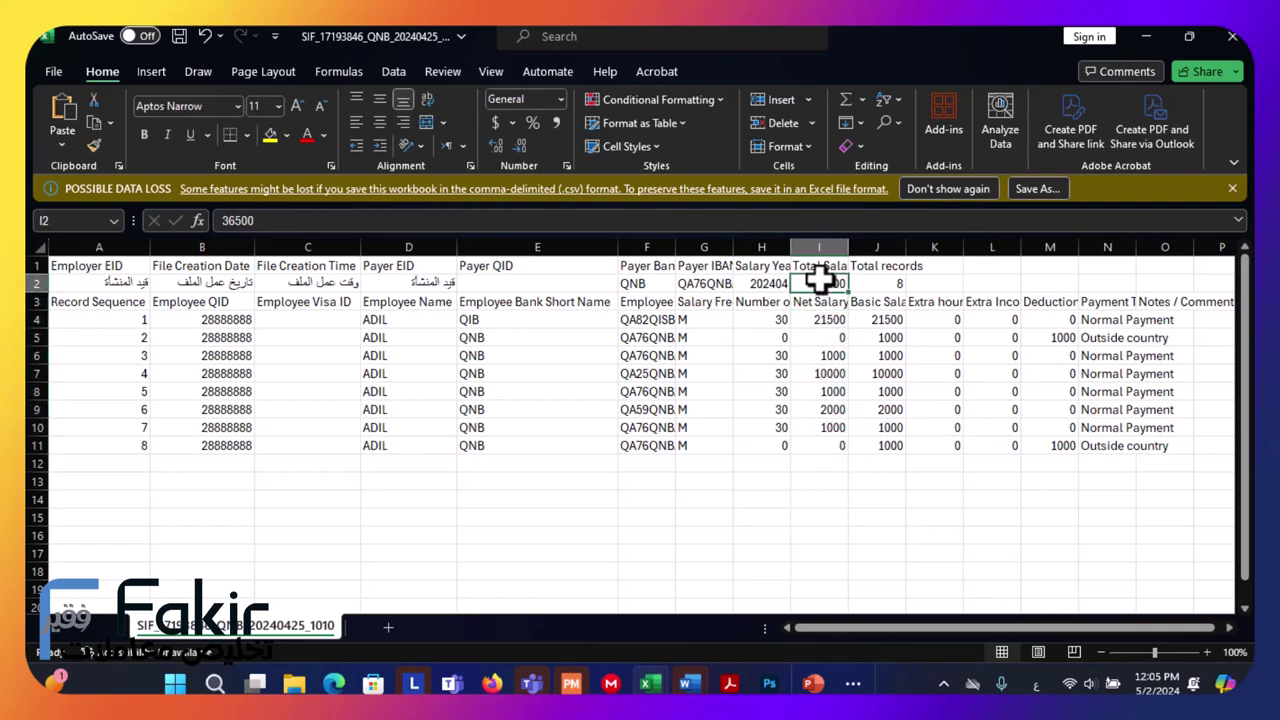
# Compare the total records value in J2 with the record sequence numbers in A4:A11.
pyautogui.click(876, 278)
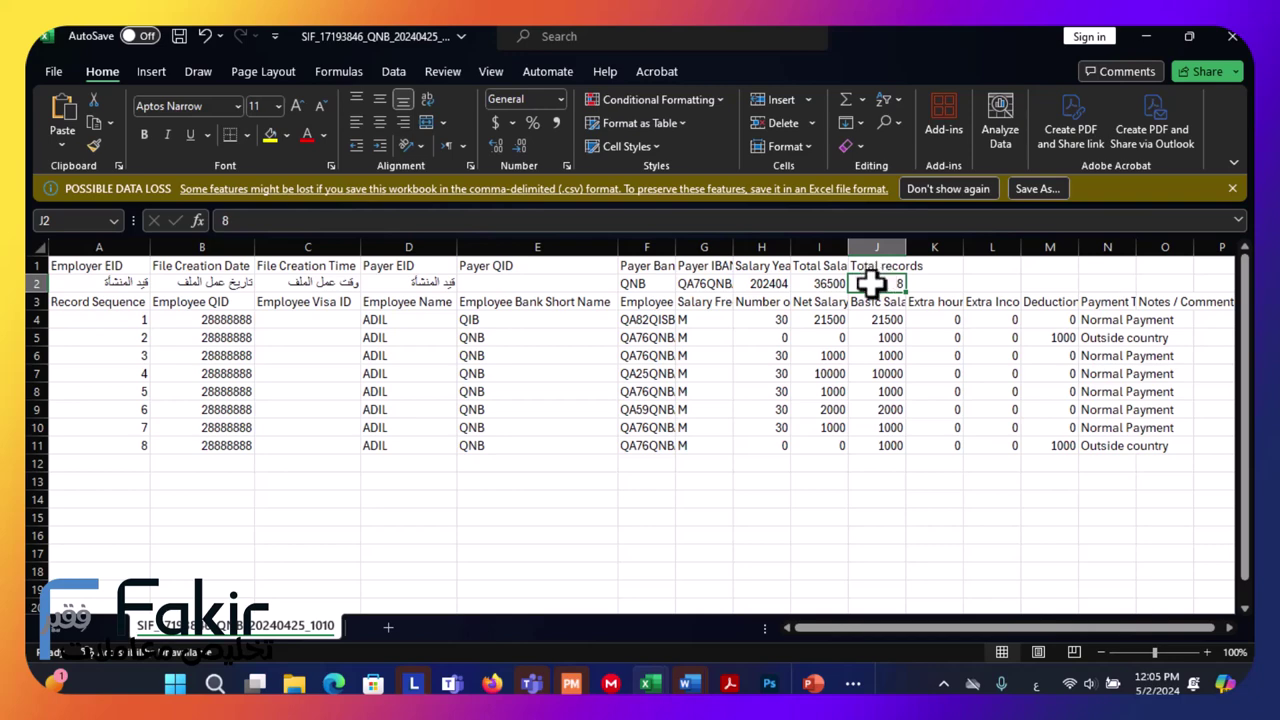
pyautogui.click(84, 321)
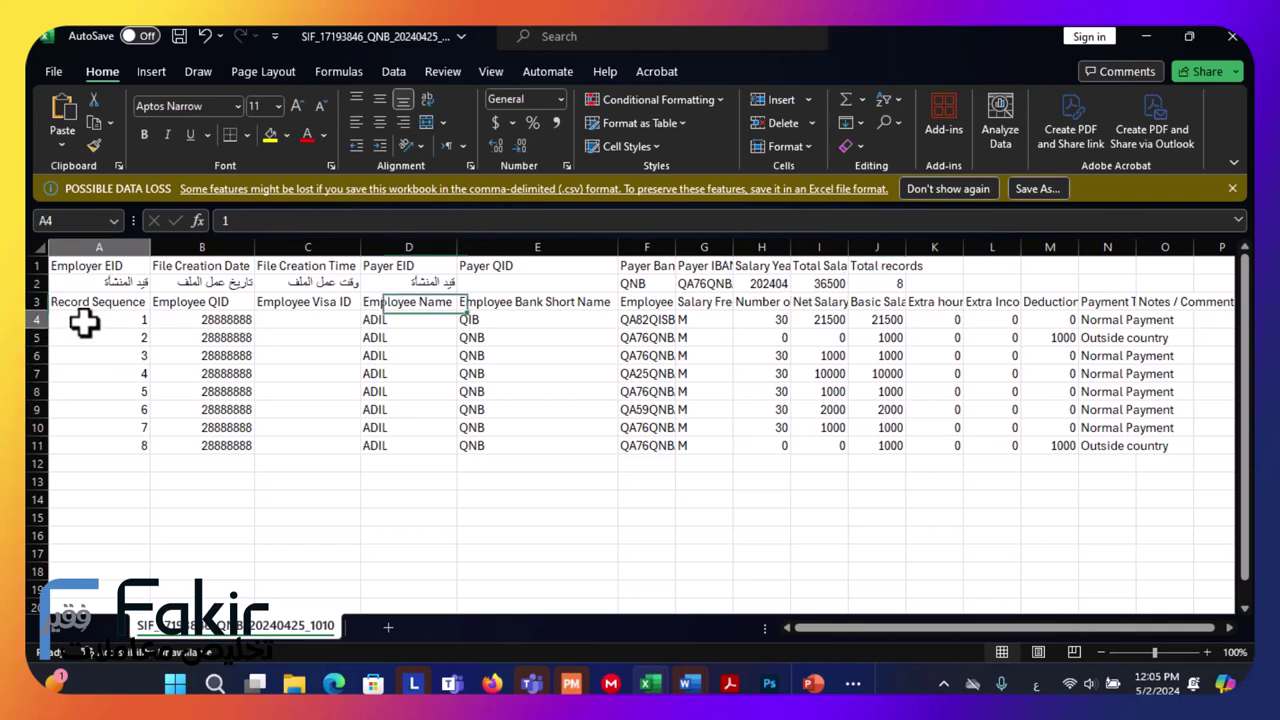
pyautogui.moveTo(84, 321); pyautogui.dragTo(69, 449)
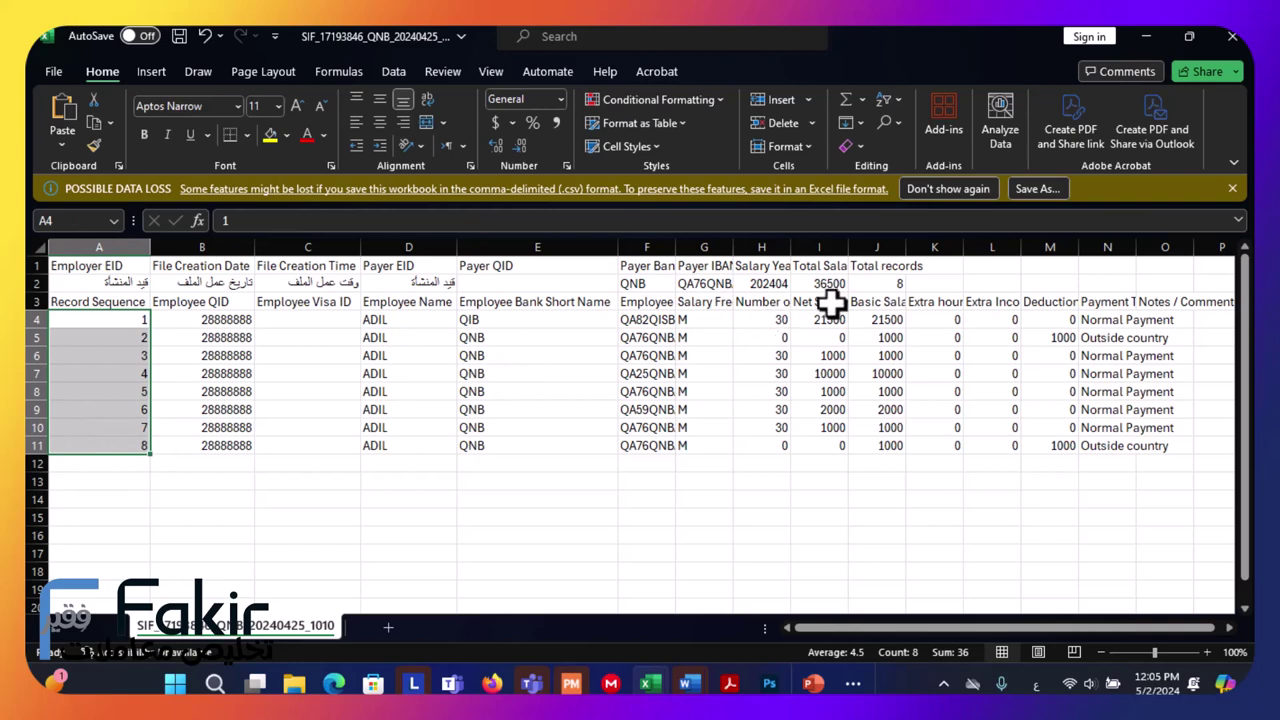
pyautogui.click(891, 284)
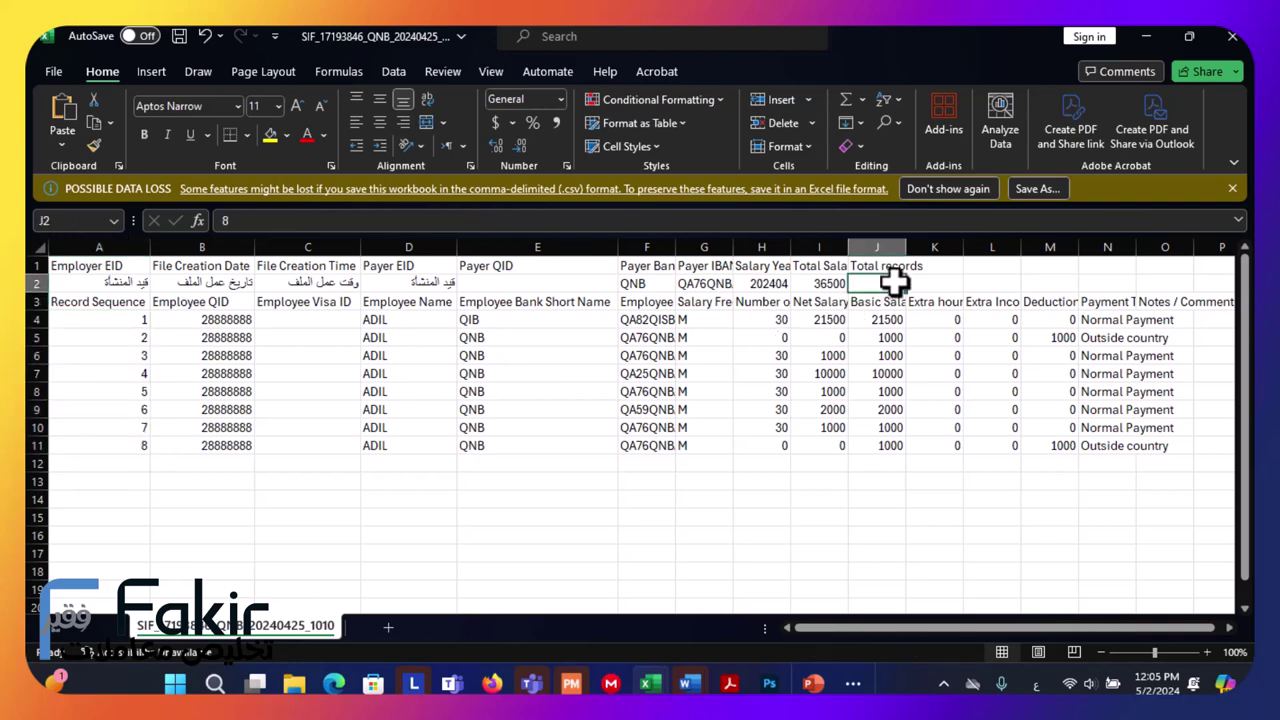
pyautogui.click(58, 316)
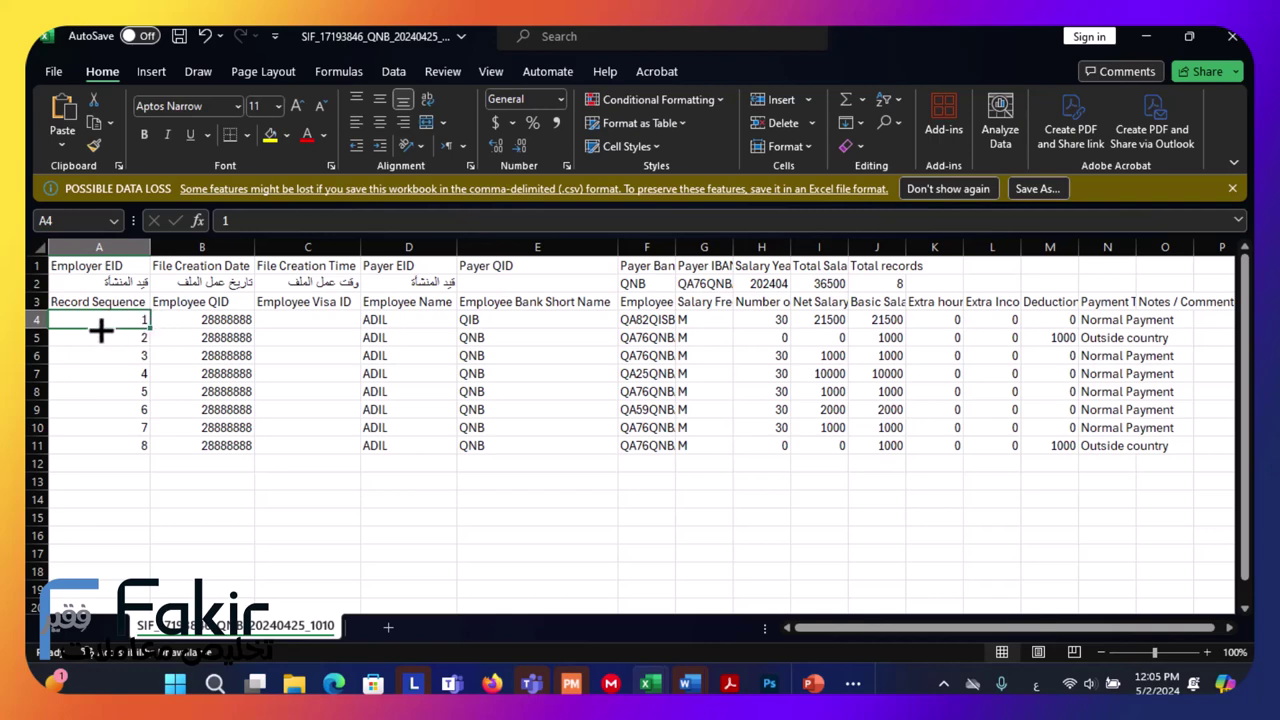
# Replace the first employee's QID in cell B4 with the Arabic description "رقم البطاقة الشخصية".
pyautogui.click(206, 321)
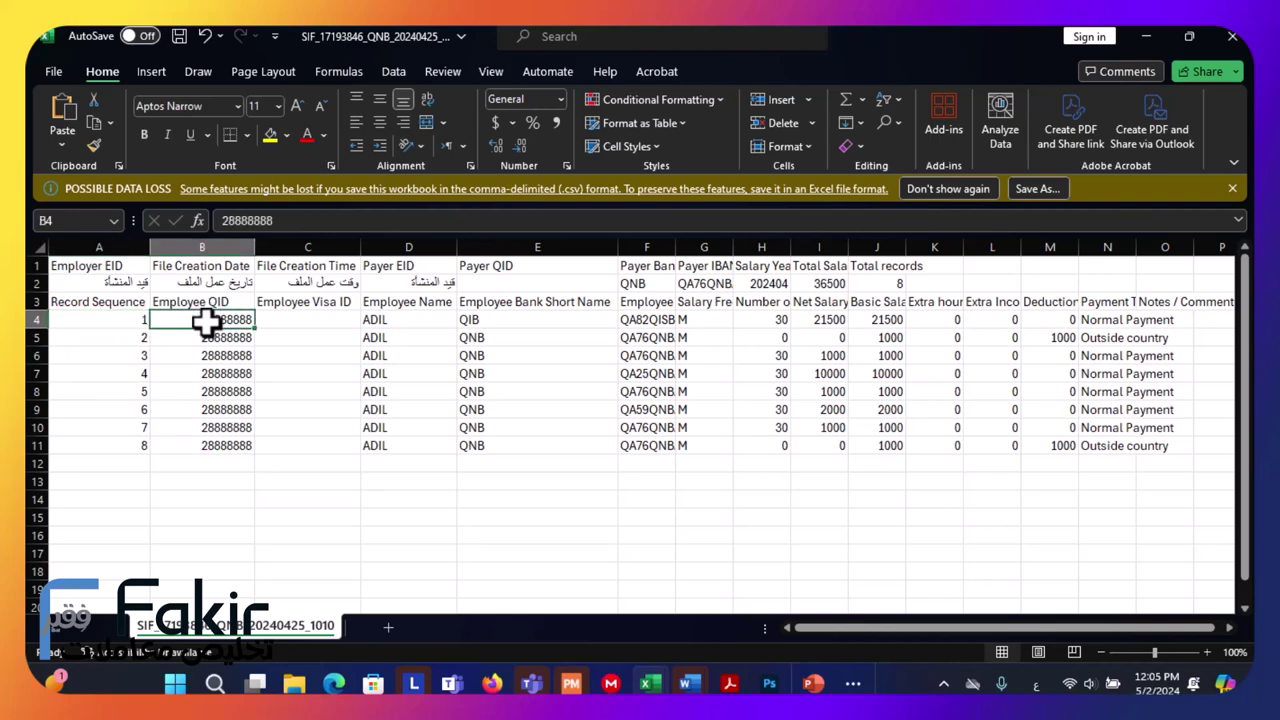
pyautogui.write('رقم')
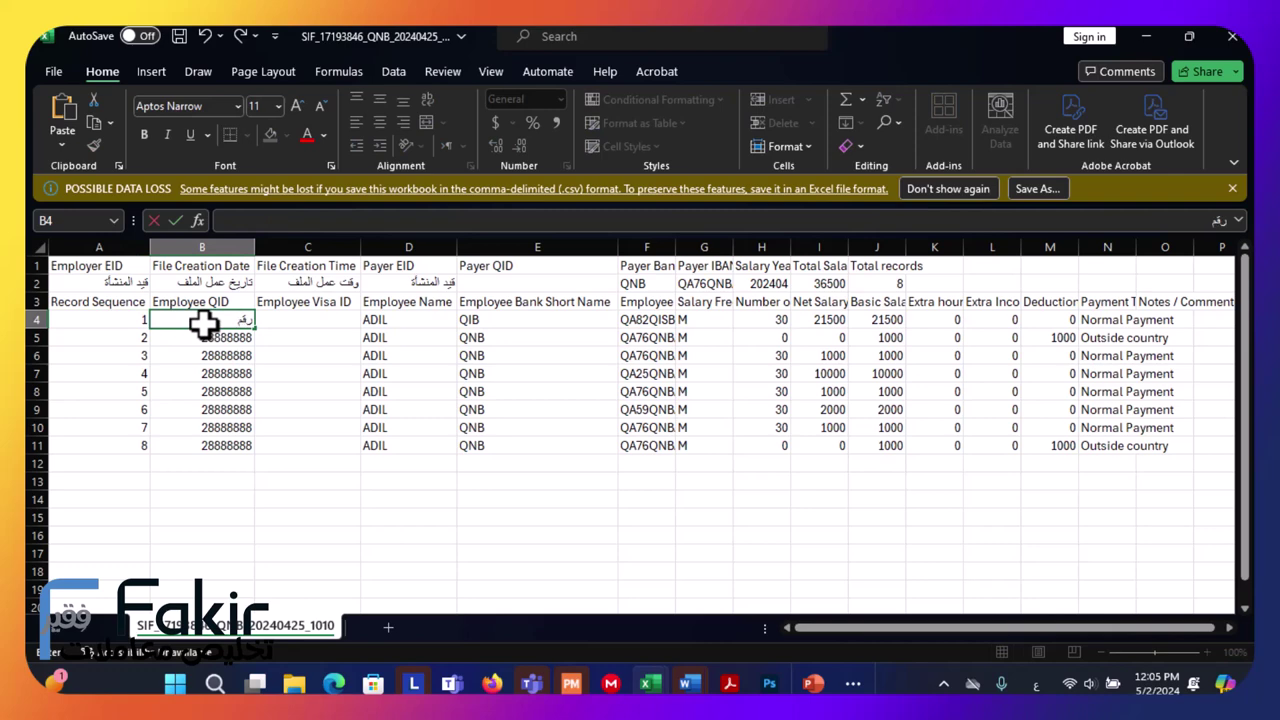
pyautogui.write(' البطاقة الشخصية')
# Replace the first employee's name in cell D4 with the Arabic description "الاسم الكامل للشخص".
pyautogui.click(368, 320)
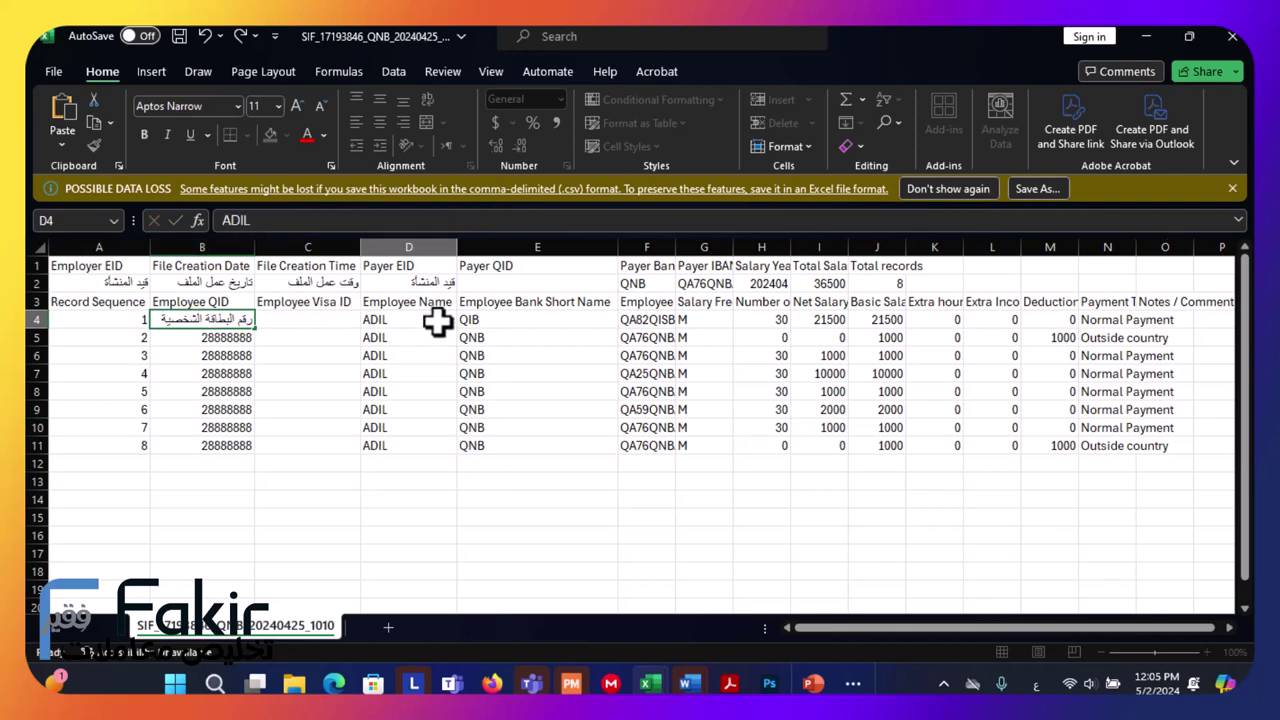
pyautogui.doubleClick(437, 322)
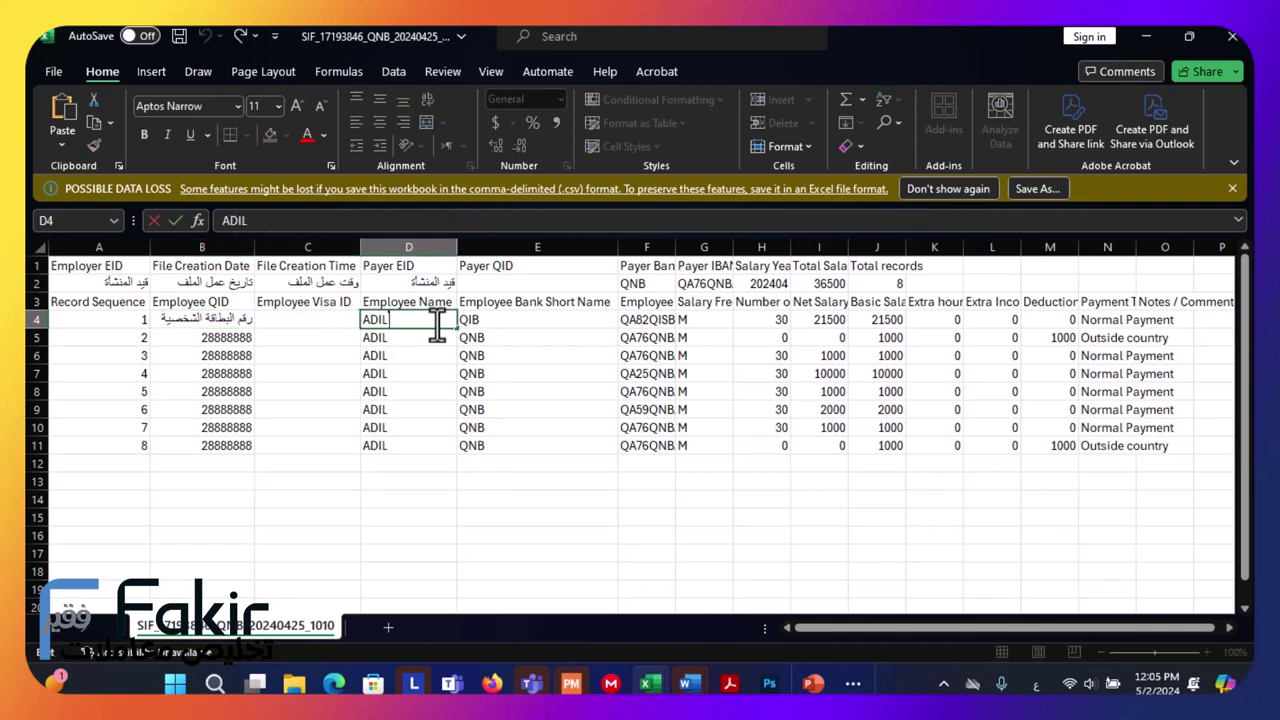
pyautogui.write('الاسم الكامل للشخص')
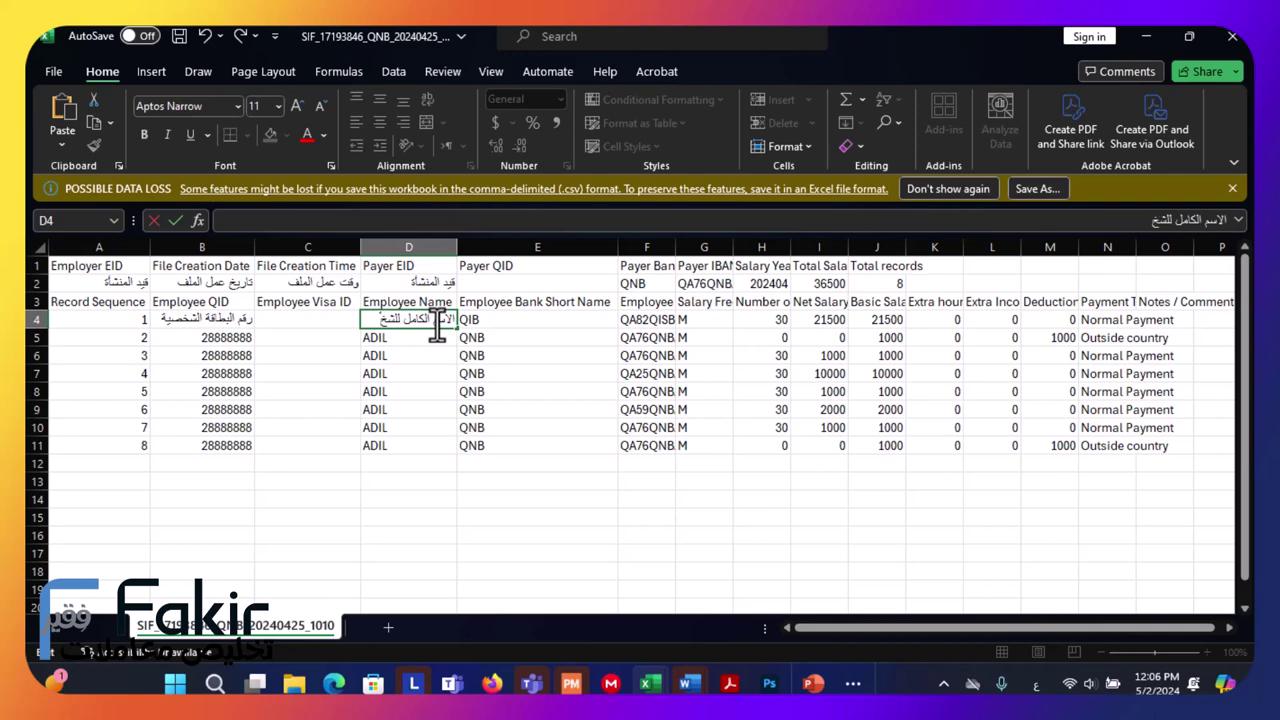
# Select the employee accounts in F4:F11 and auto-fit the width of column F to its contents.
pyautogui.click(525, 319)
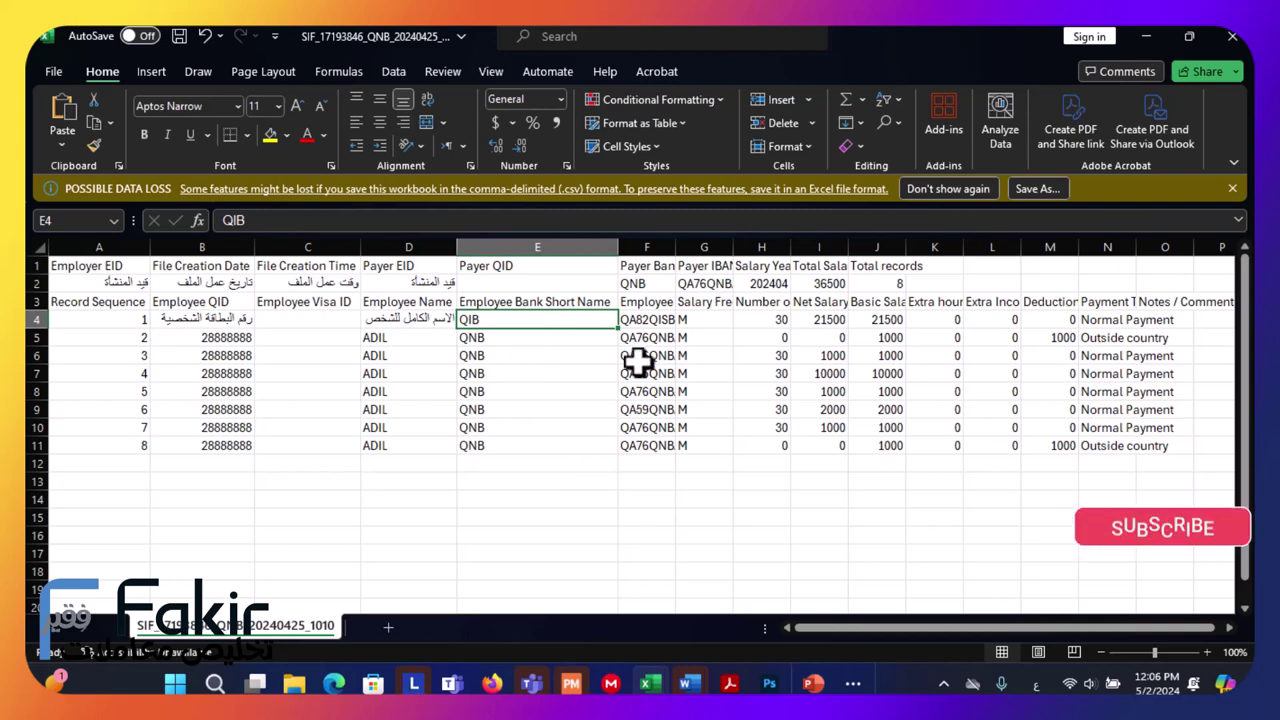
pyautogui.click(642, 318)
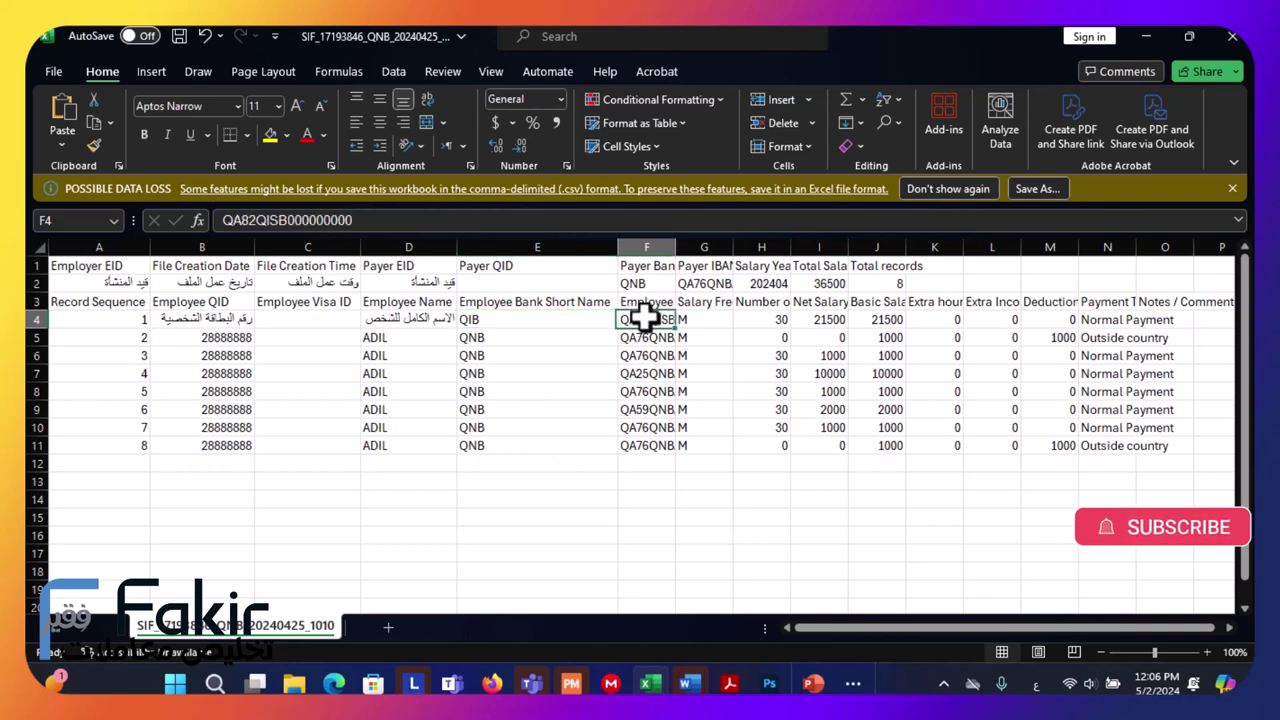
pyautogui.moveTo(642, 318); pyautogui.dragTo(642, 447)
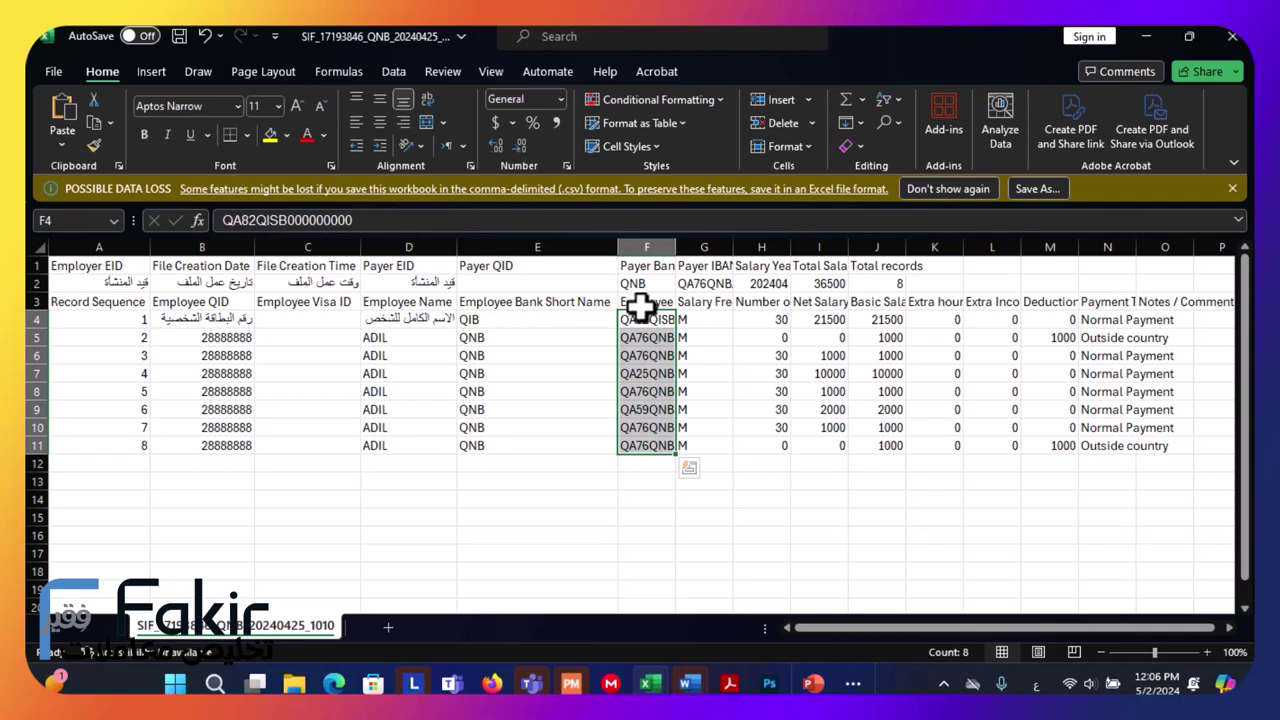
pyautogui.doubleClick(675, 246)
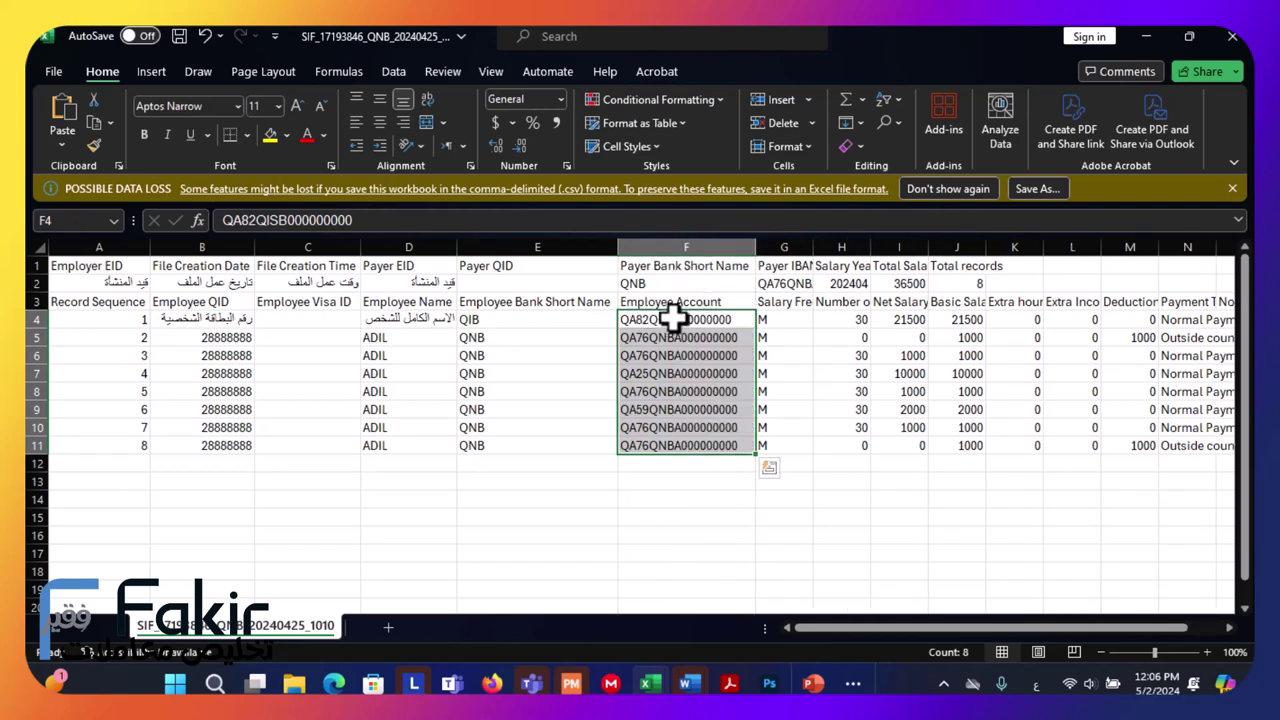
# Examine the salary frequency, working days, salary, extras, deductions and payment type in rows 4 and 5, comparing normal payment with outside country.
pyautogui.click(790, 321)
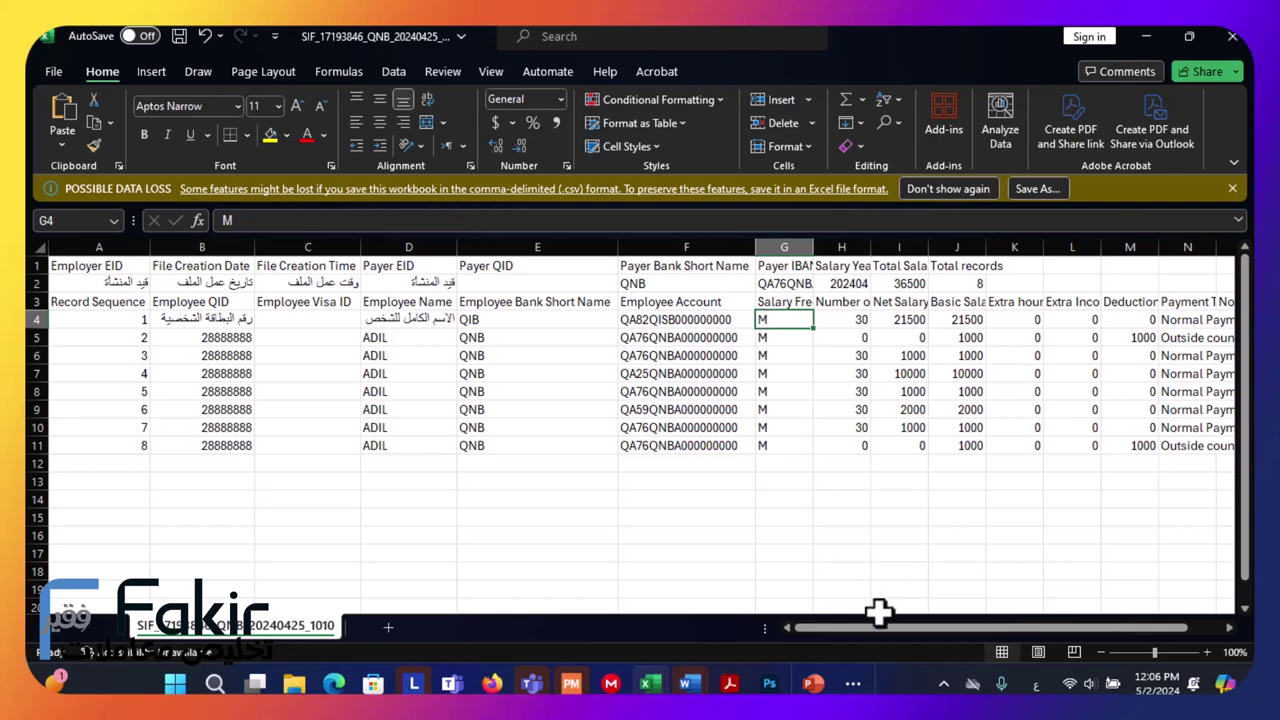
pyautogui.moveTo(890, 629); pyautogui.dragTo(972, 630)
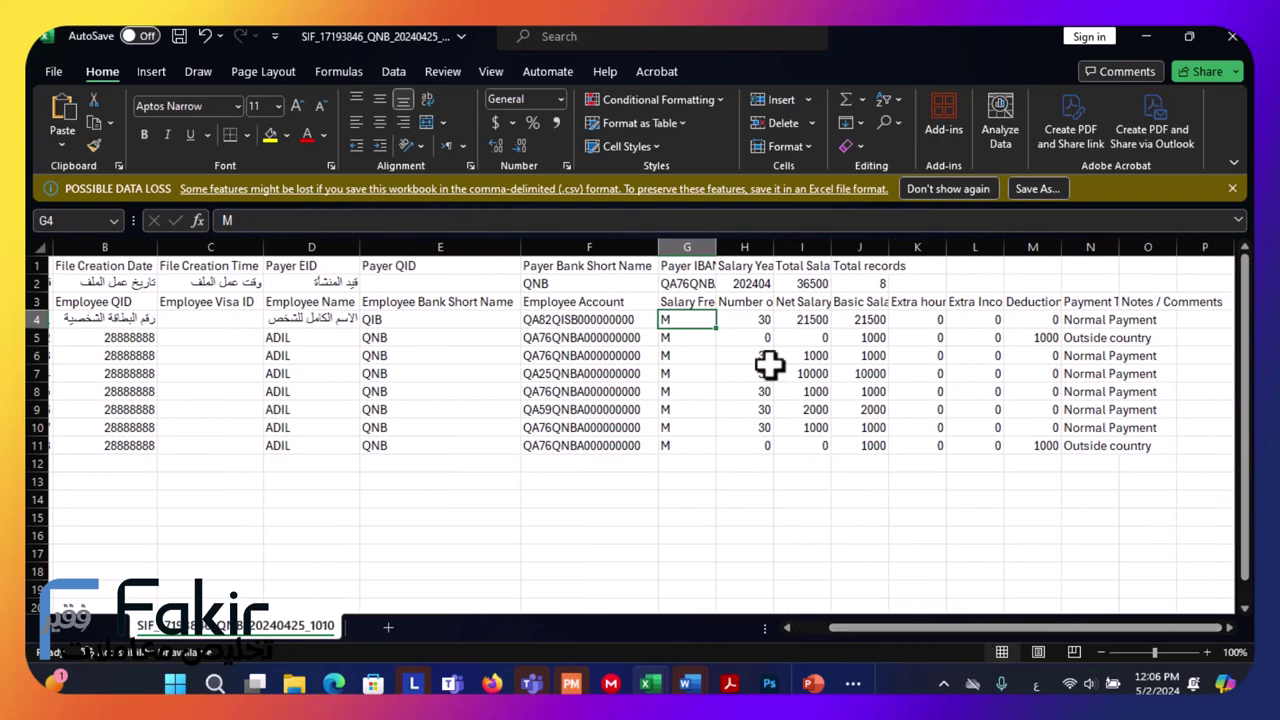
pyautogui.click(737, 316)
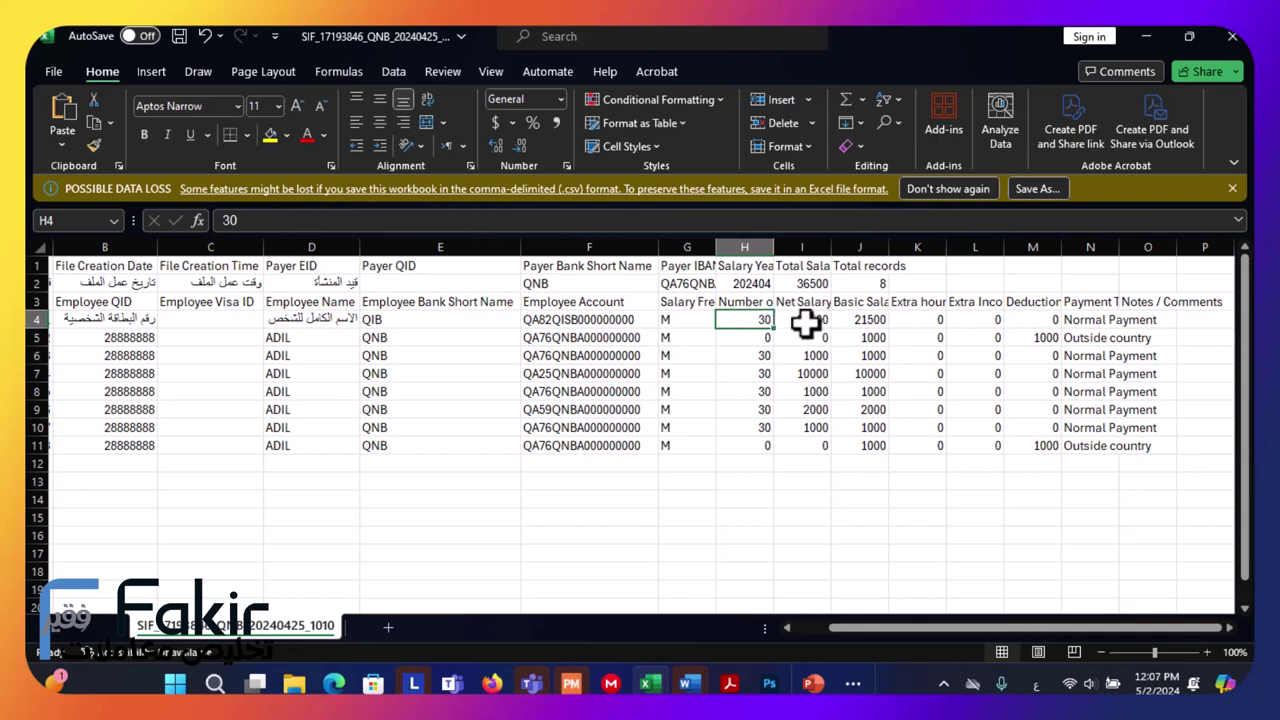
pyautogui.click(872, 315)
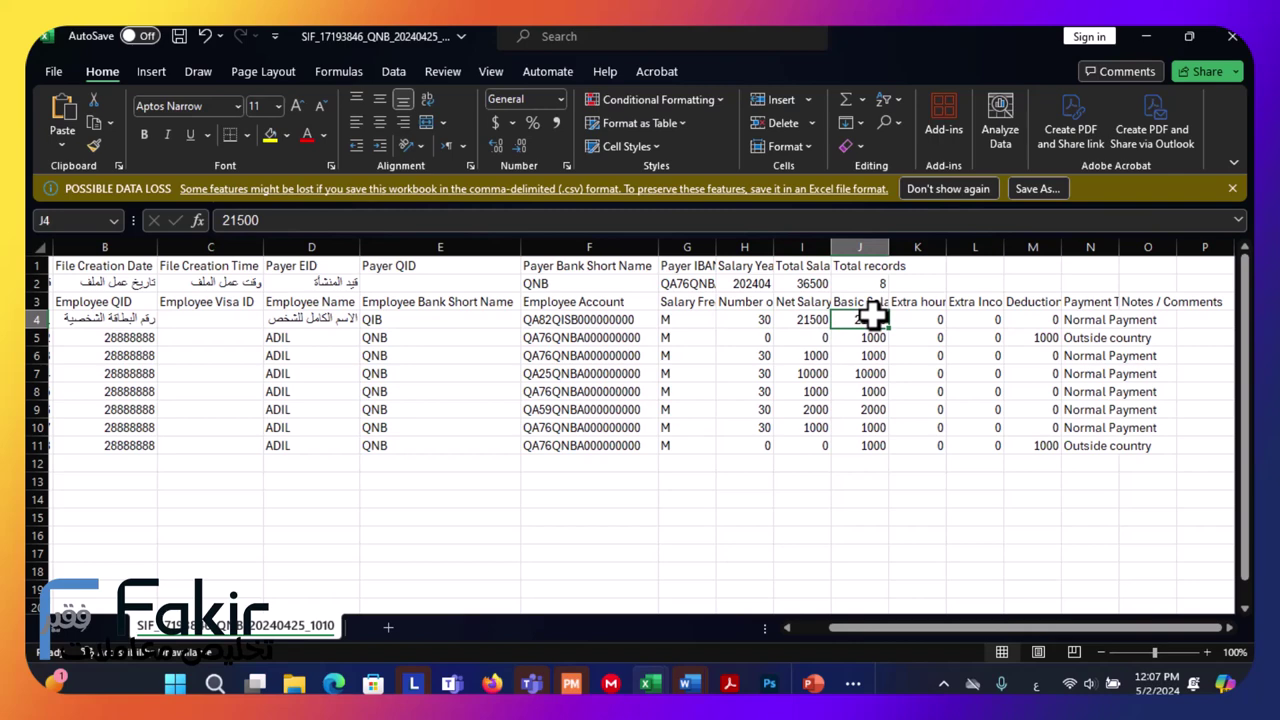
pyautogui.moveTo(923, 320); pyautogui.dragTo(1040, 322)
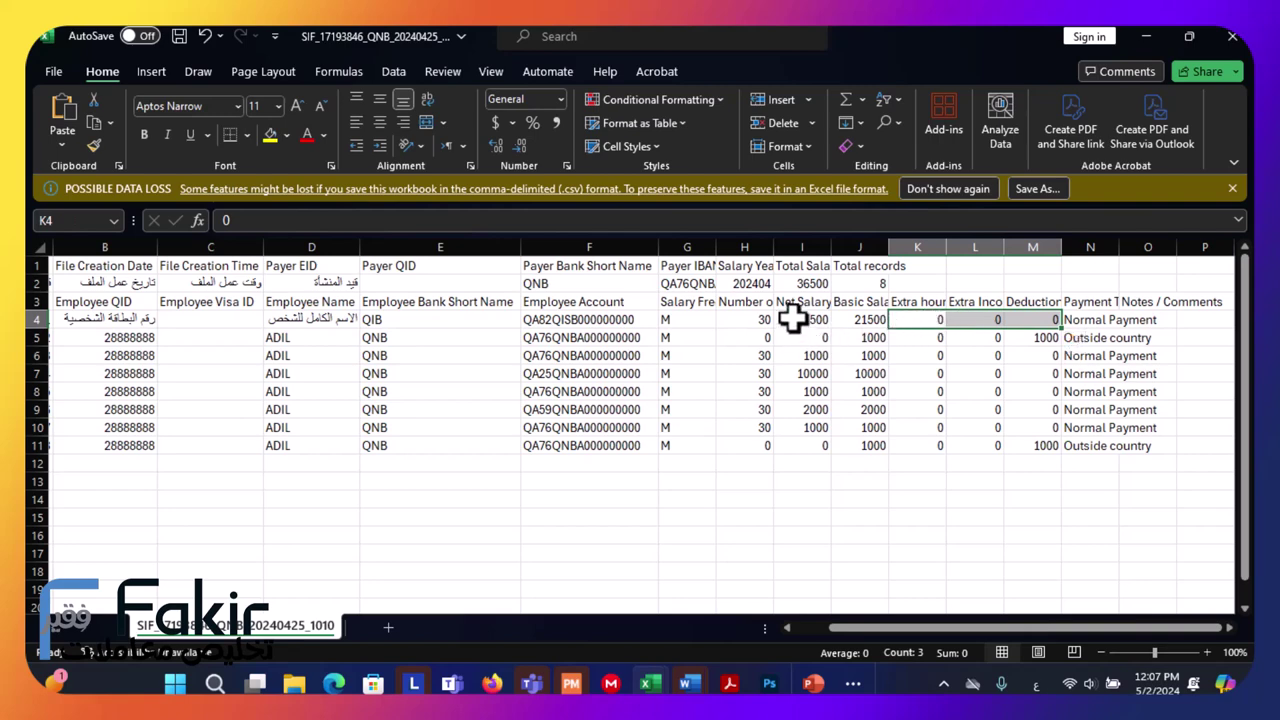
pyautogui.click(862, 337)
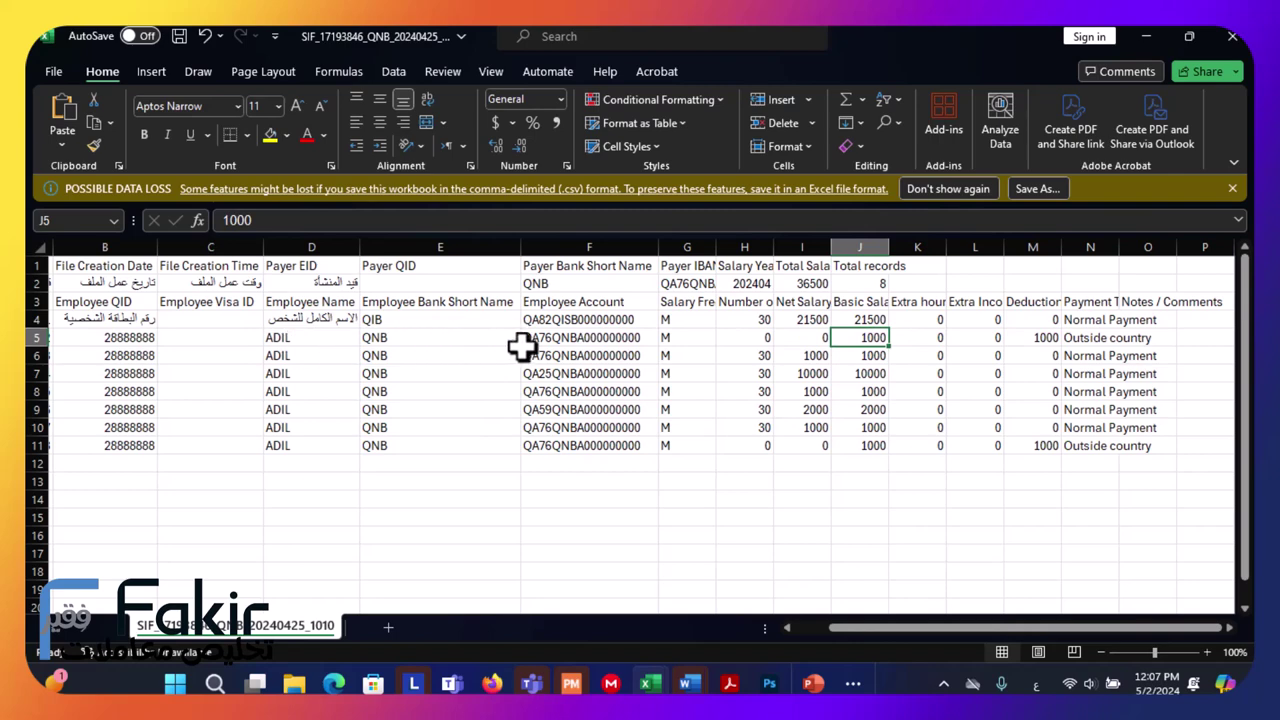
pyautogui.click(1084, 337)
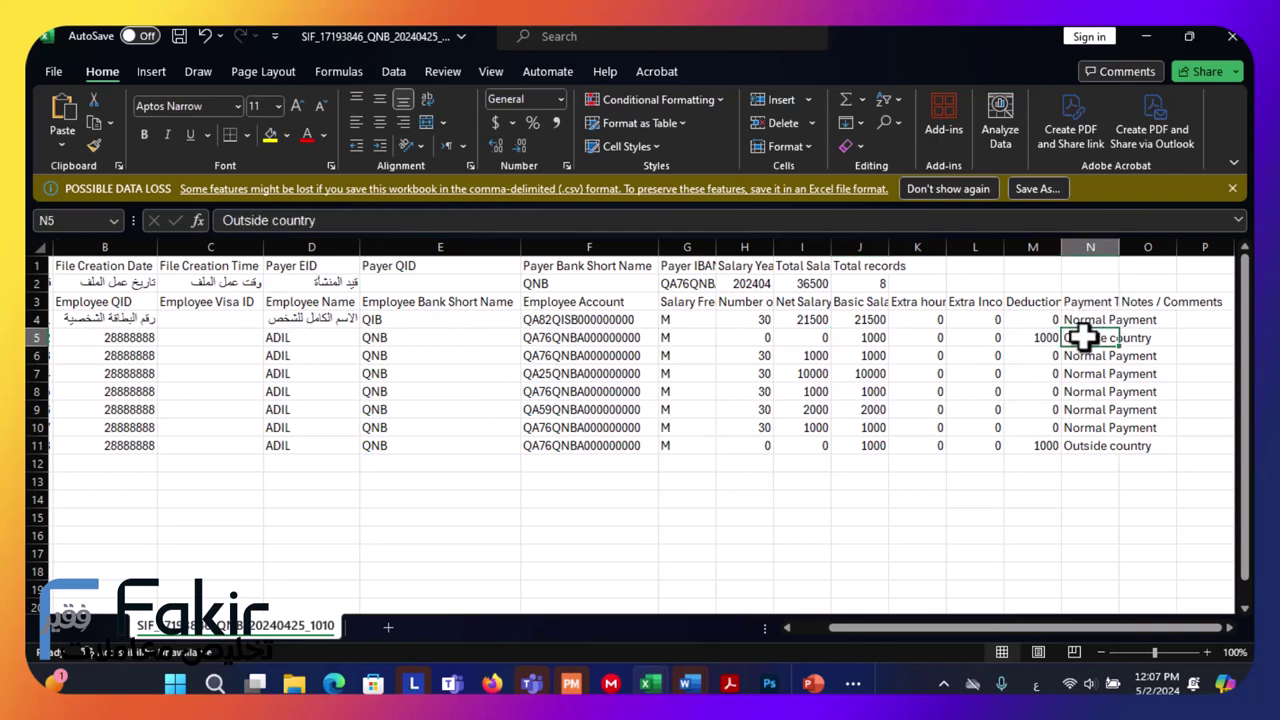
pyautogui.click(740, 337)
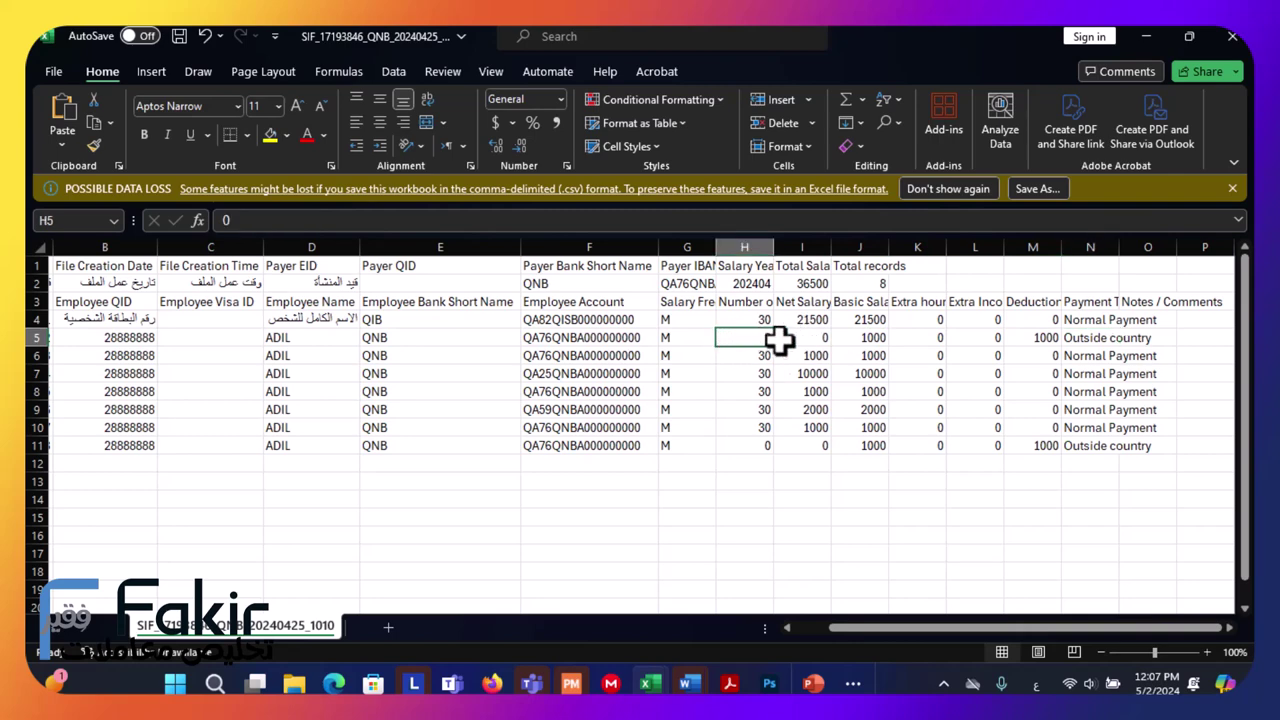
pyautogui.click(873, 340)
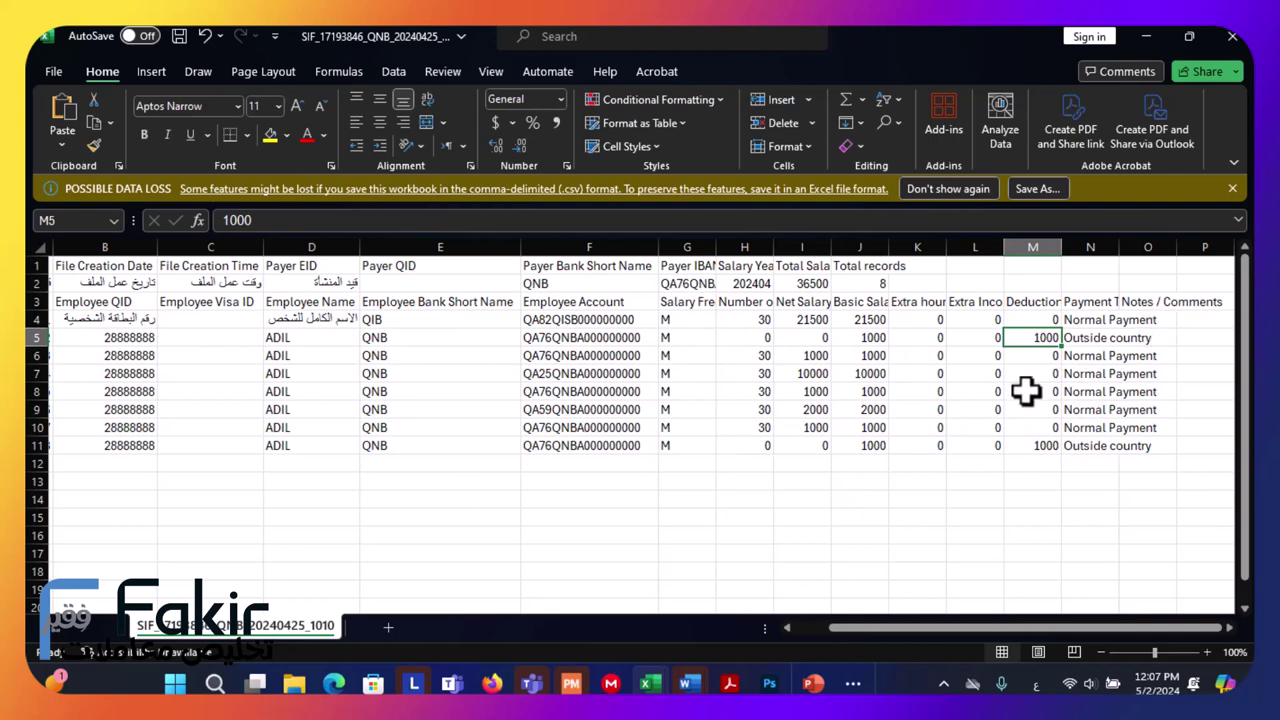
pyautogui.click(805, 391)
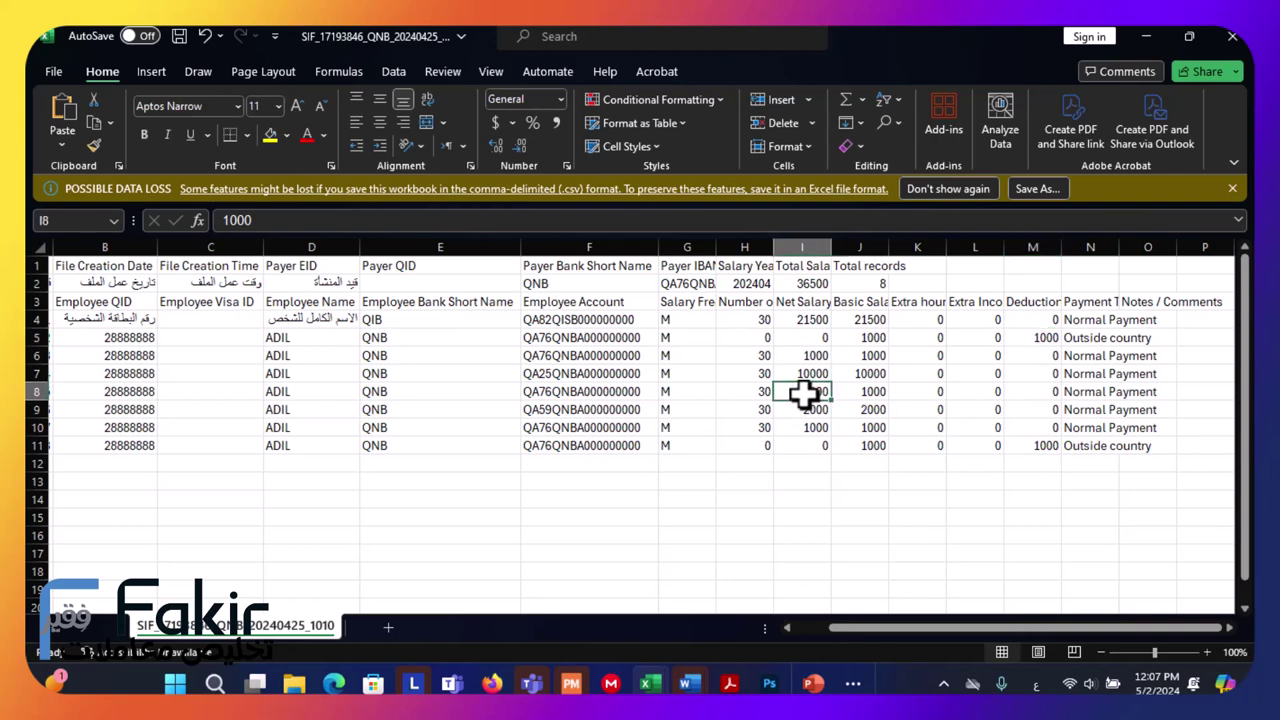
pyautogui.click(860, 392)
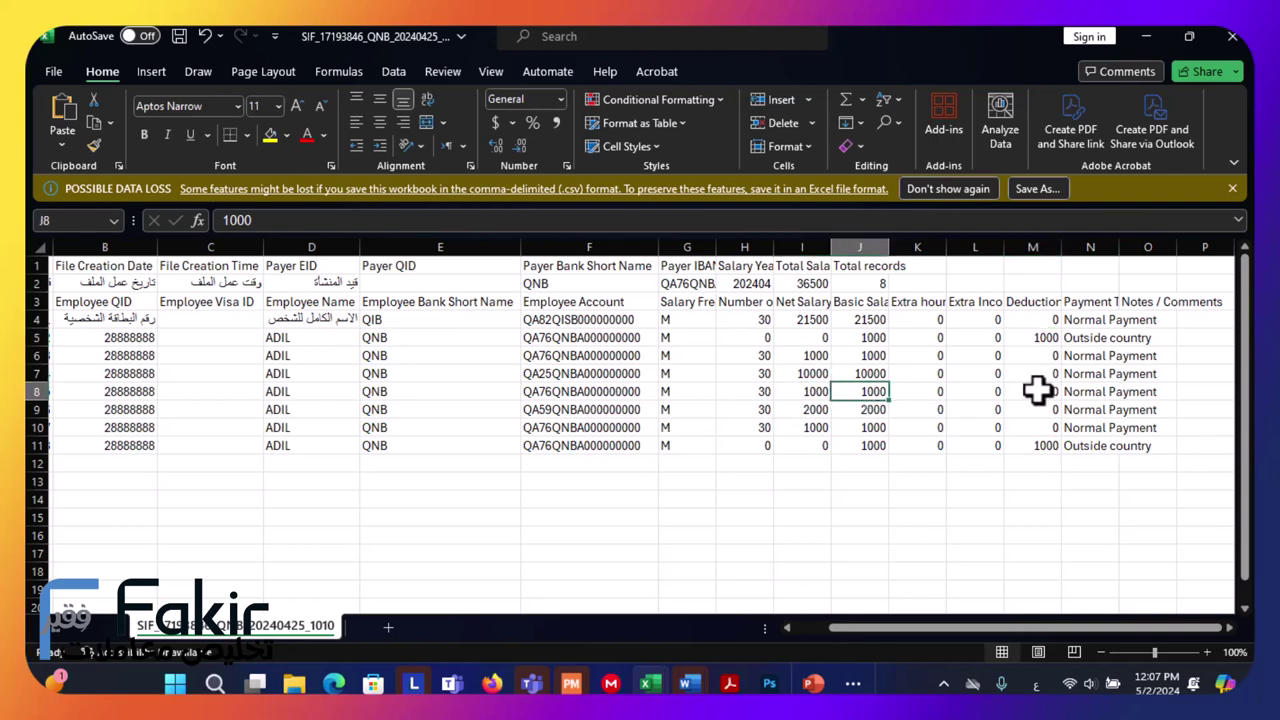
pyautogui.write('200')
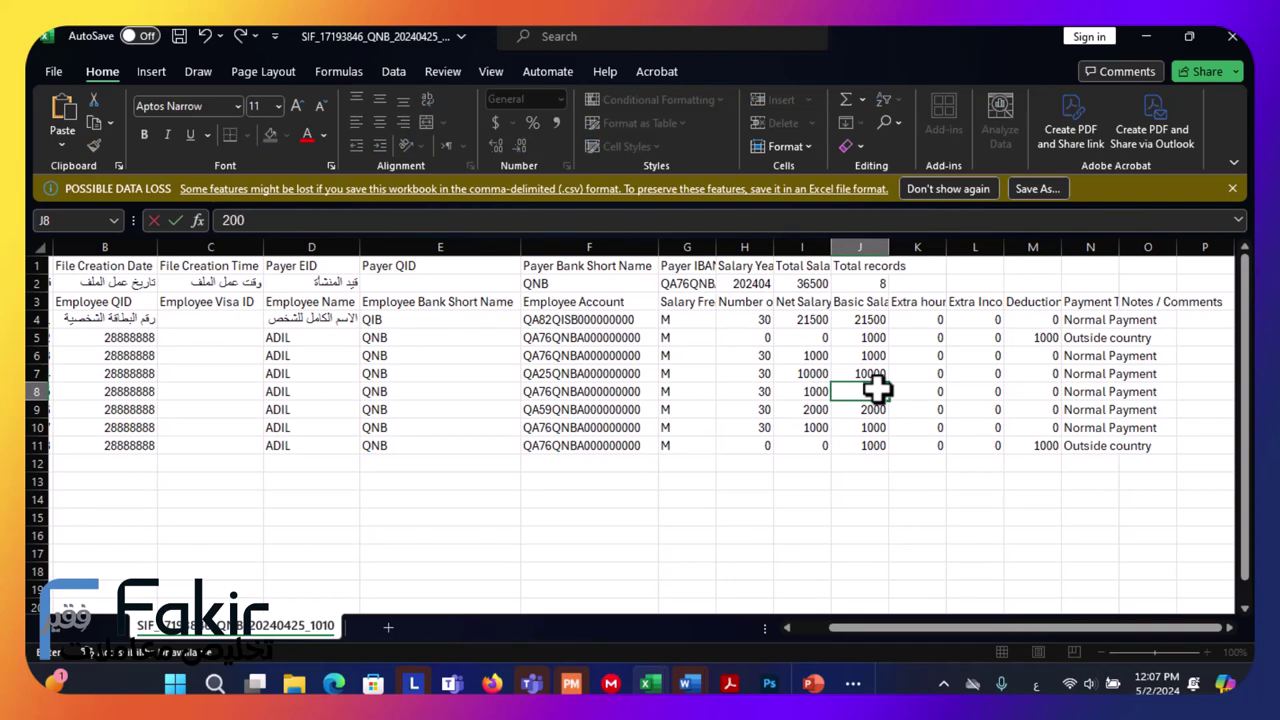
pyautogui.press('Escape')
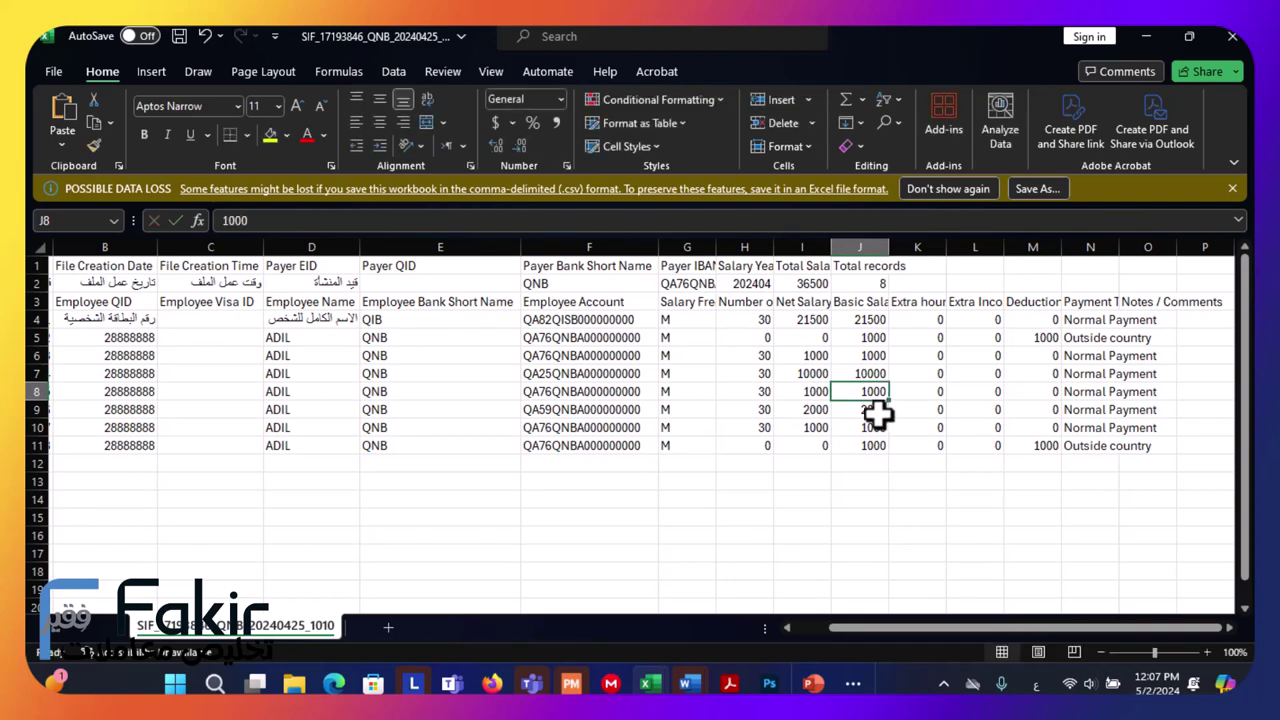
pyautogui.click(871, 410)
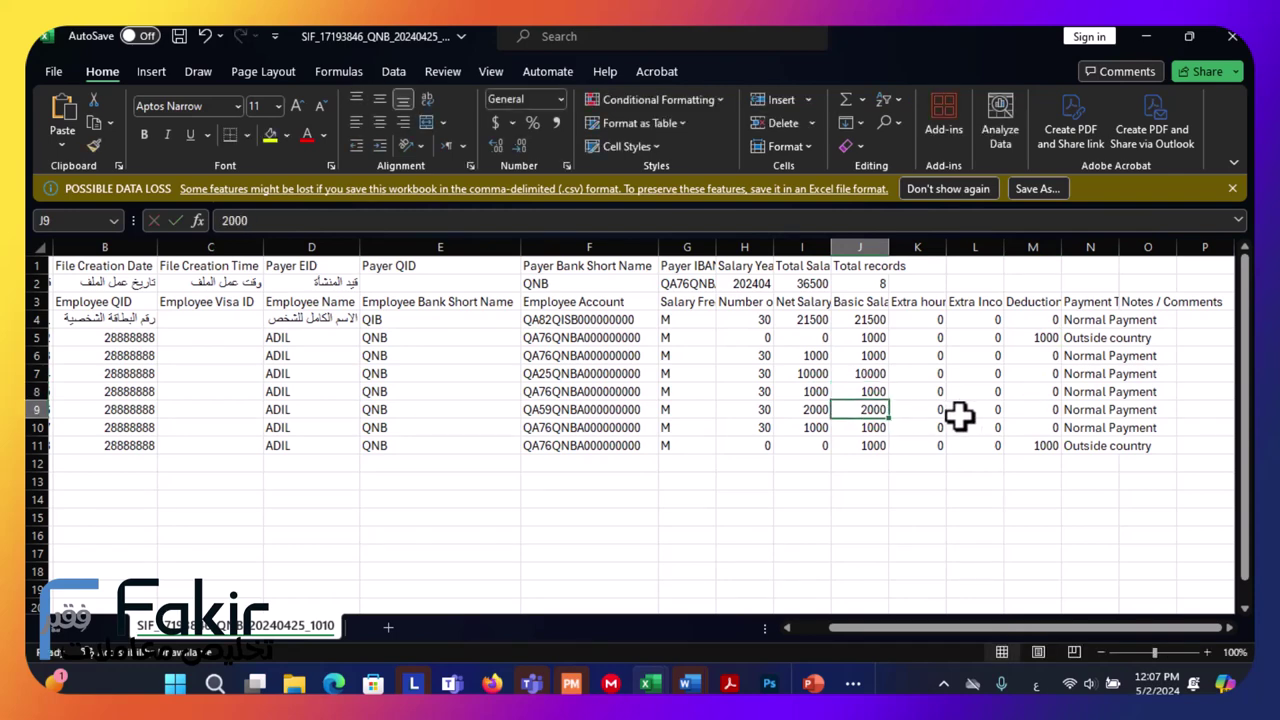
# Set the extra income of the employee in row 9 (cell L9) to 100.
pyautogui.click(967, 412)
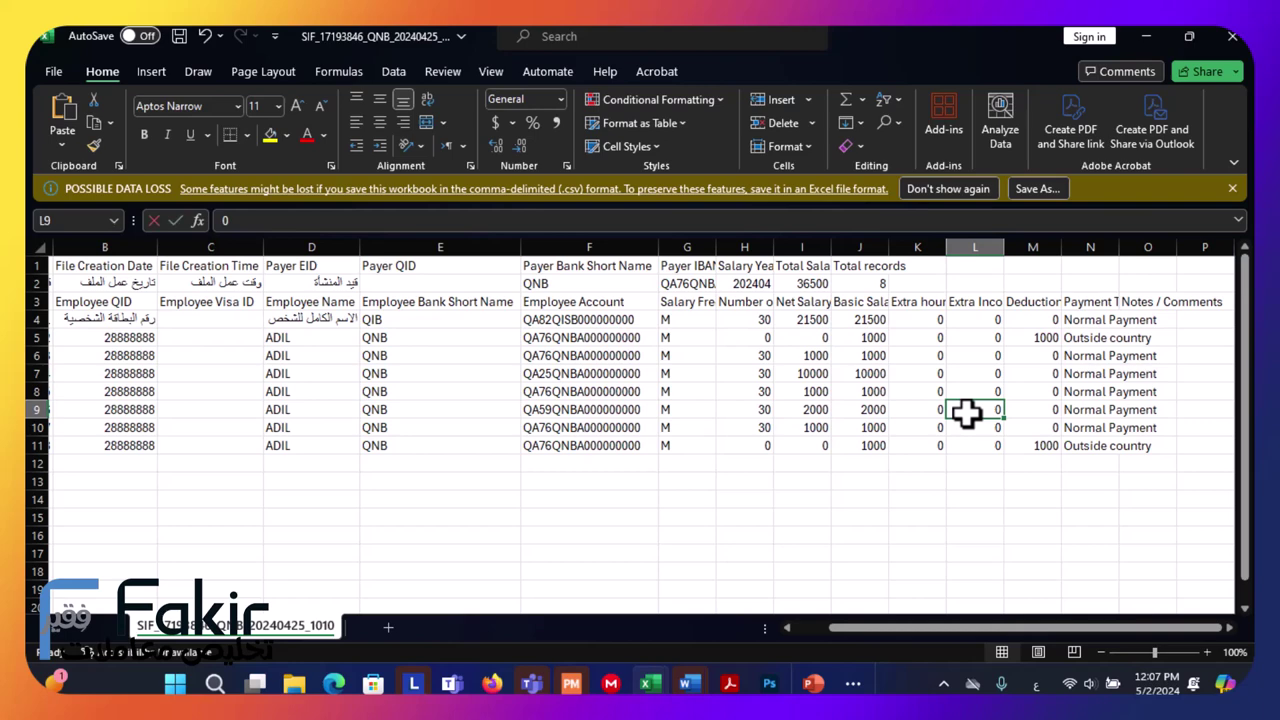
pyautogui.write('100')
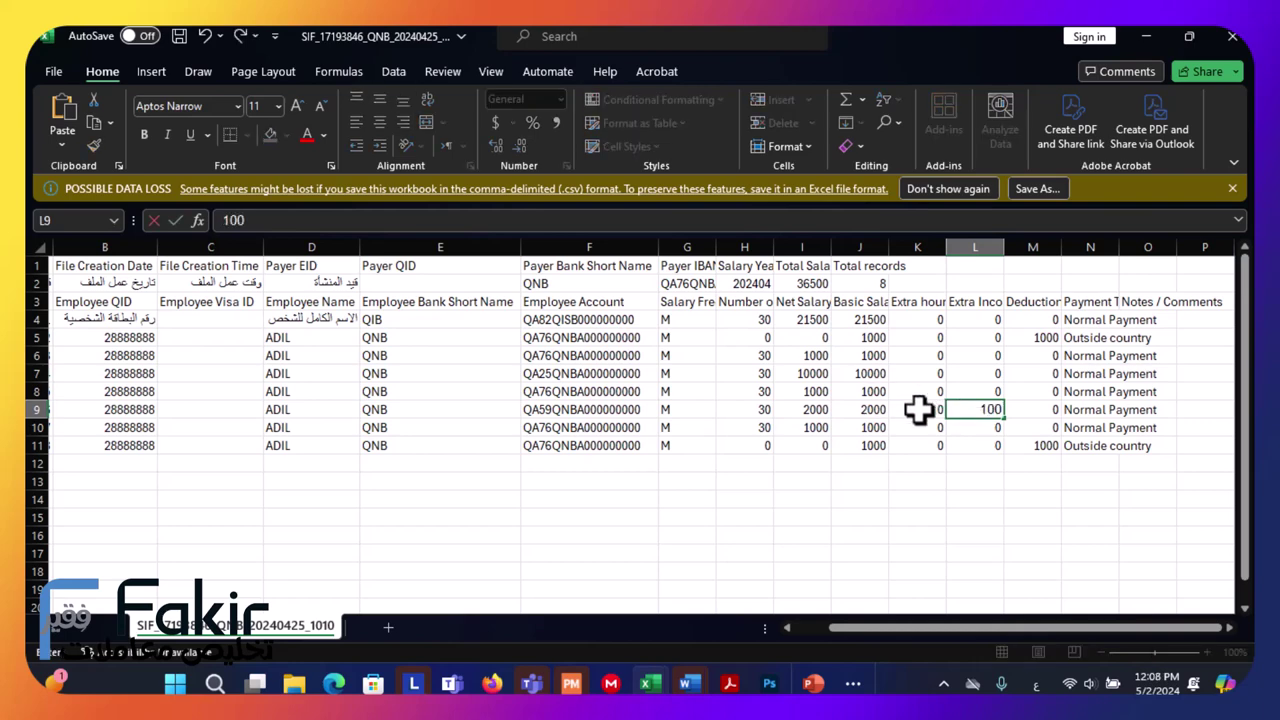
pyautogui.click(918, 410)
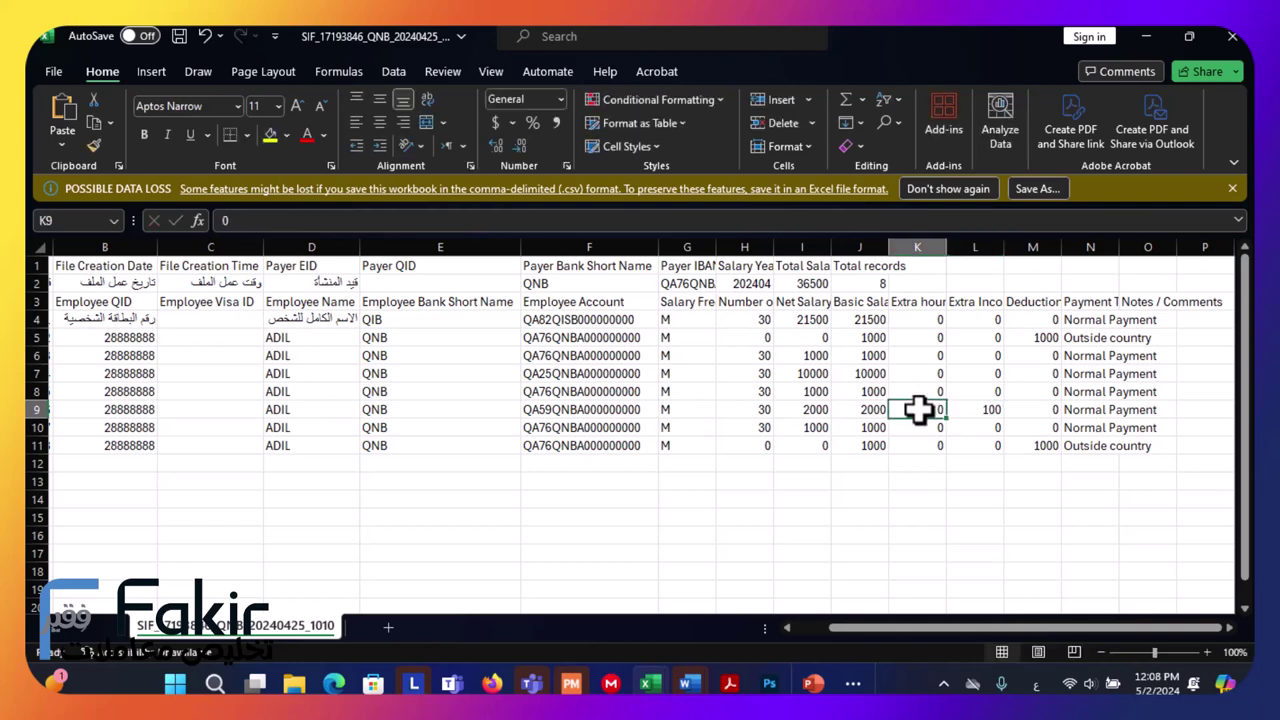
pyautogui.click(1038, 410)
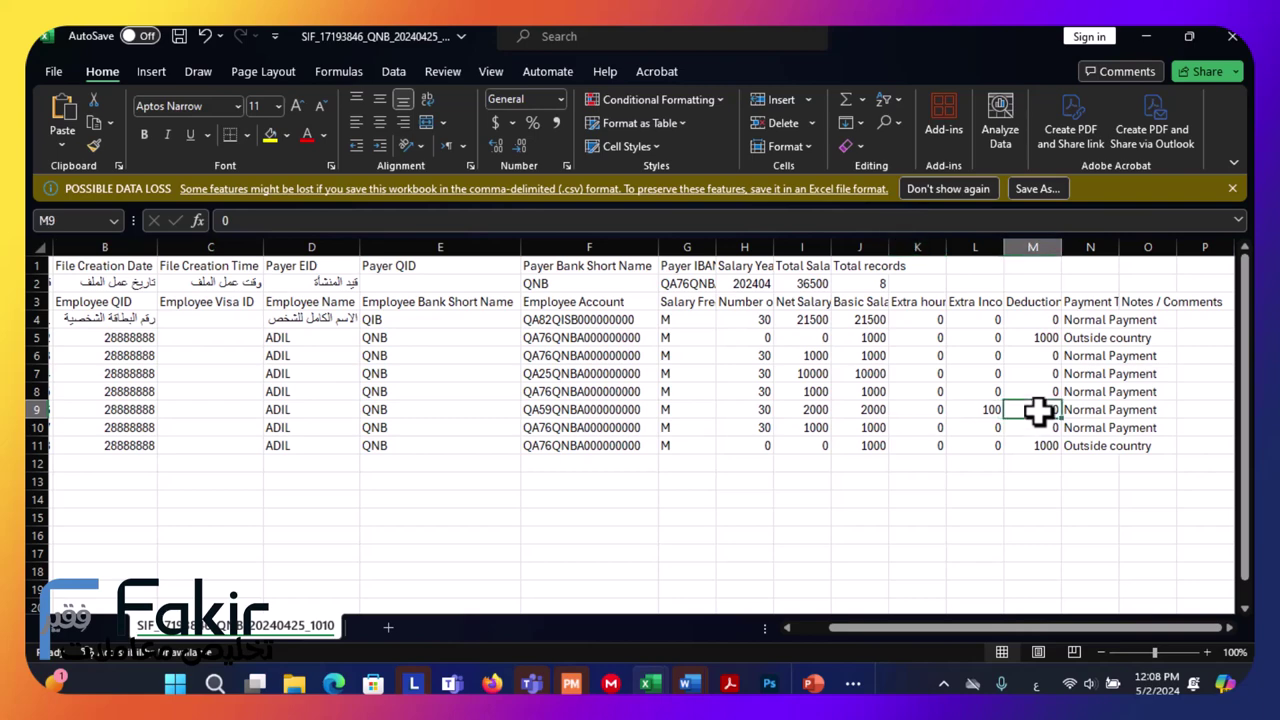
pyautogui.press('Tab')
pyautogui.write('ت')
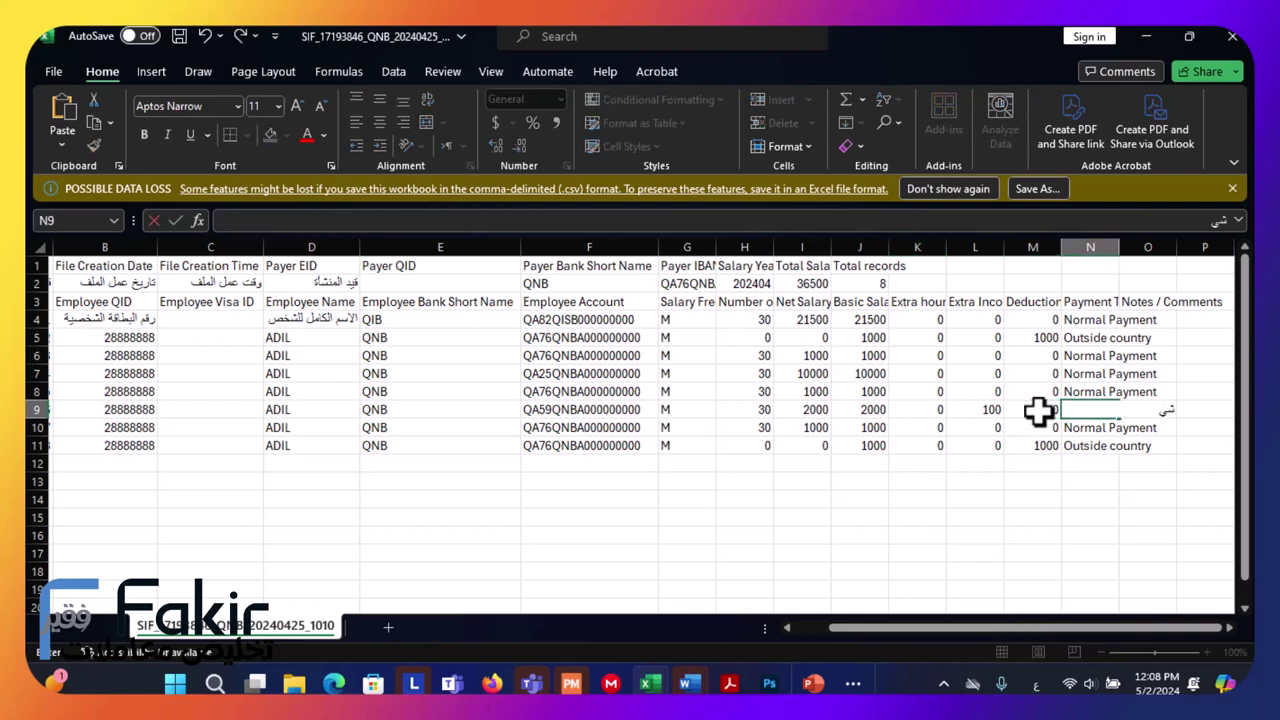
pyautogui.hotkey('ctrl', 'Return')
pyautogui.hotkey('shift', 'Home')
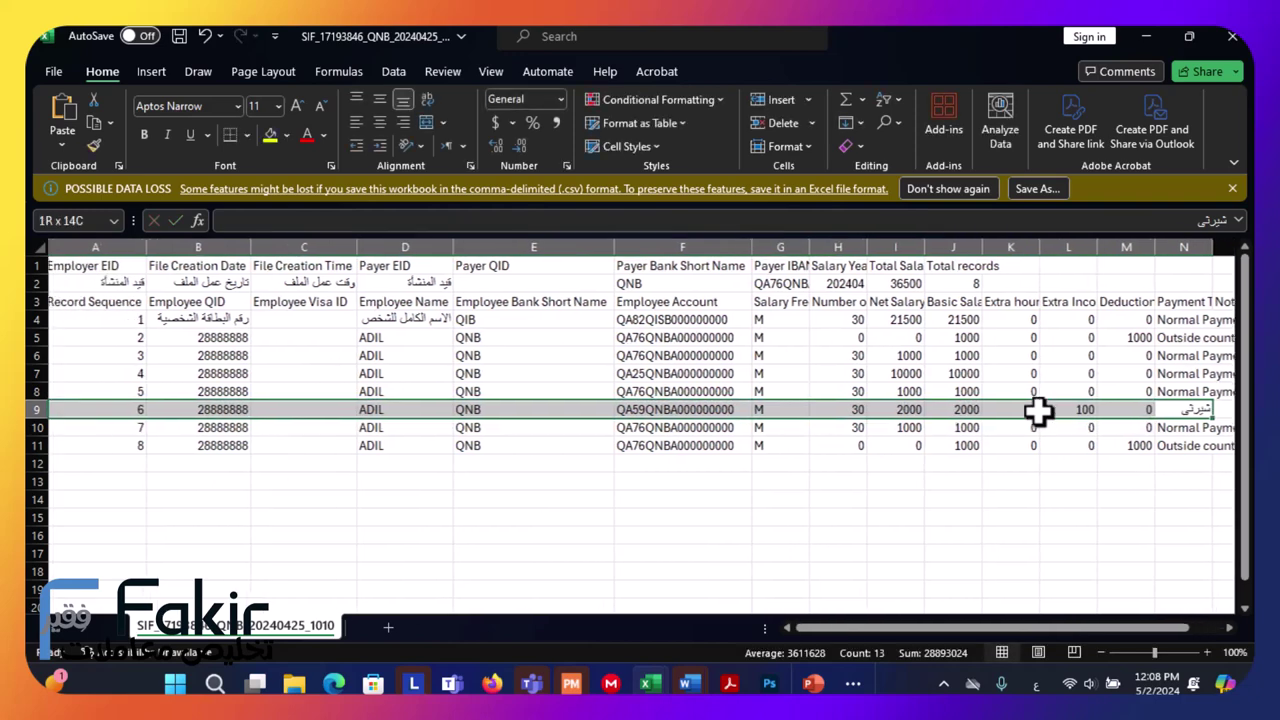
pyautogui.press('alt')
pyautogui.press('n')
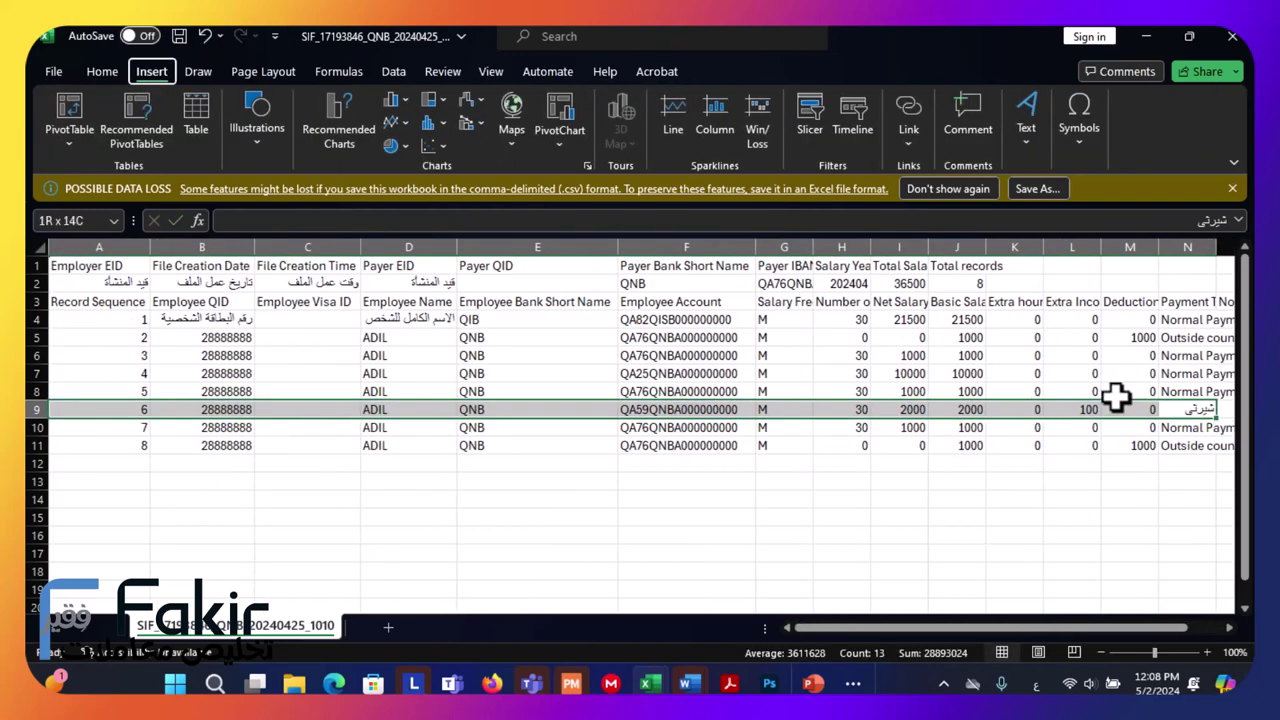
# Replace the payment type in cell N9 with the English text "Advemce payment".
pyautogui.click(1180, 409)
pyautogui.moveTo(1138, 627); pyautogui.dragTo(1192, 626)
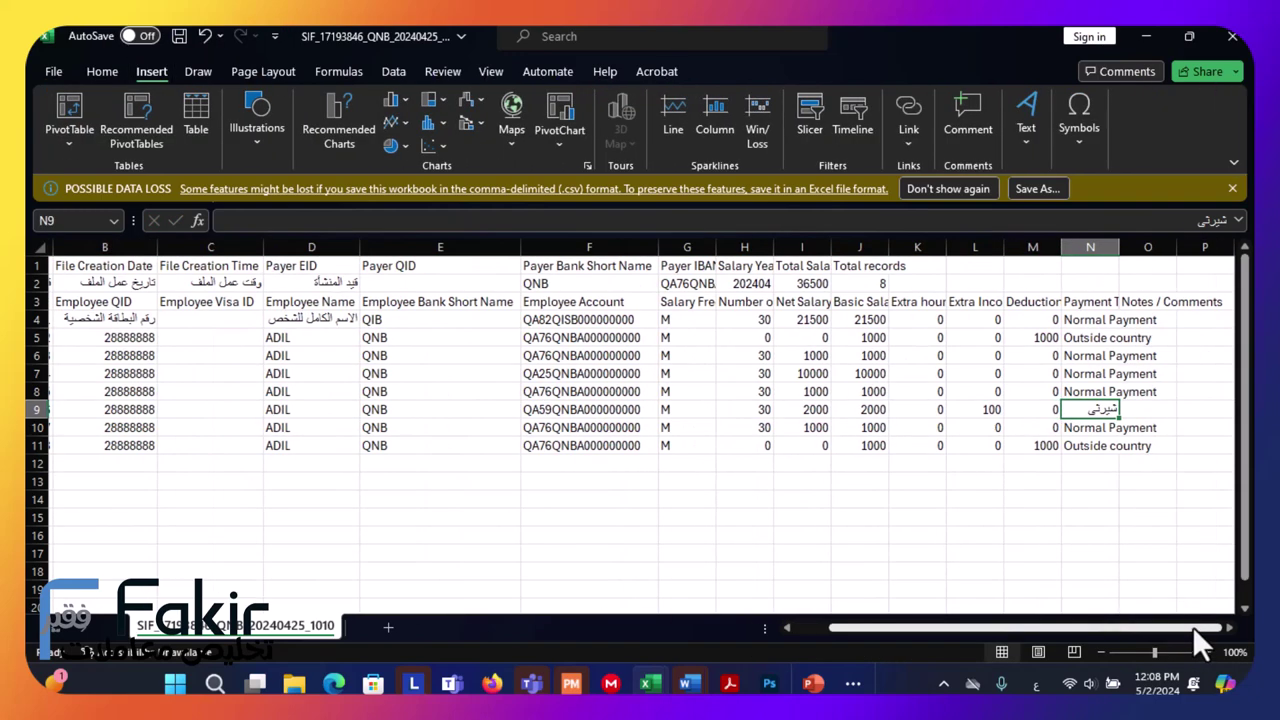
pyautogui.hotkey('alt', 'shift')
pyautogui.write('Advemce')
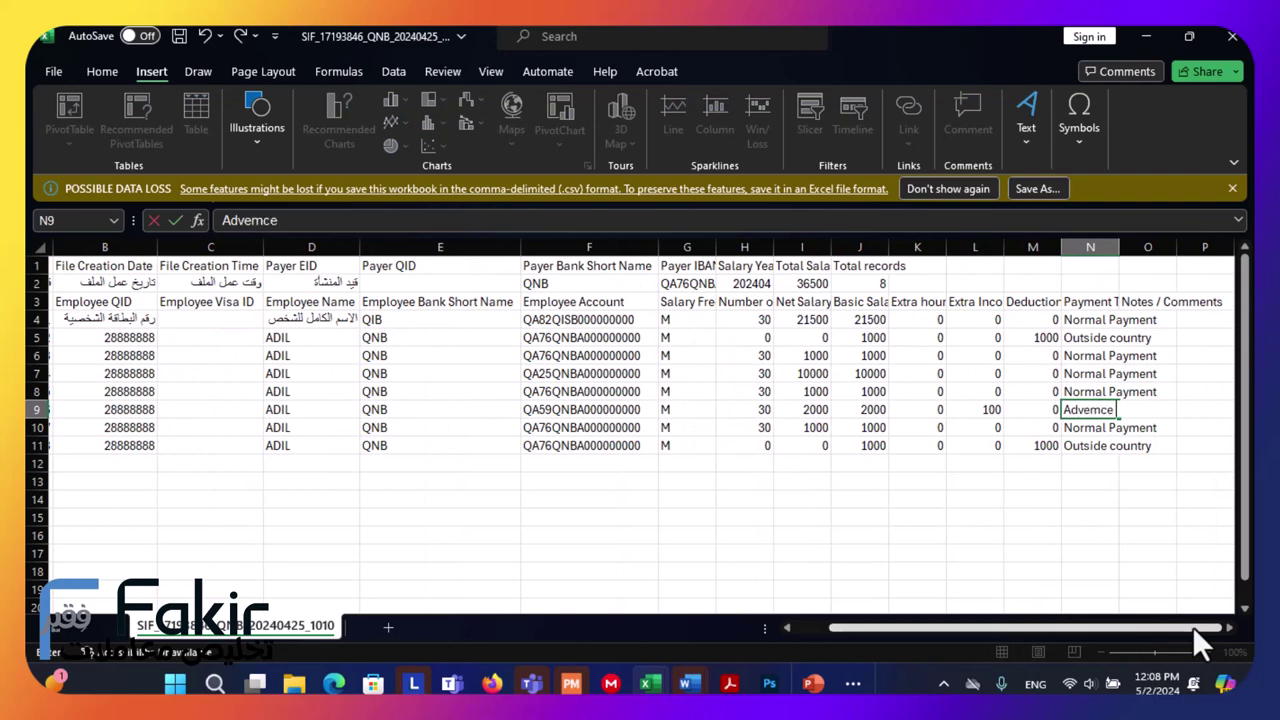
pyautogui.write(' payment')
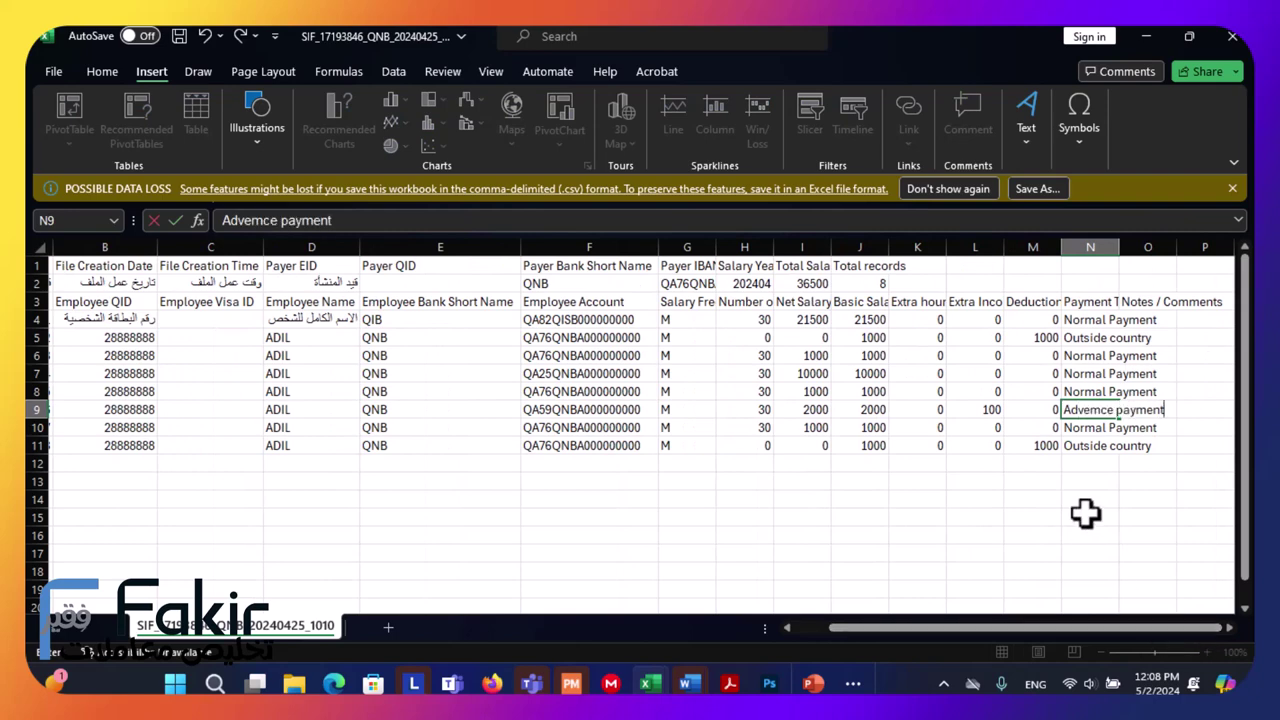
# Set the deduction of the employee in row 9 (cell M9) to 500.
pyautogui.click(1035, 407)
pyautogui.write('500')
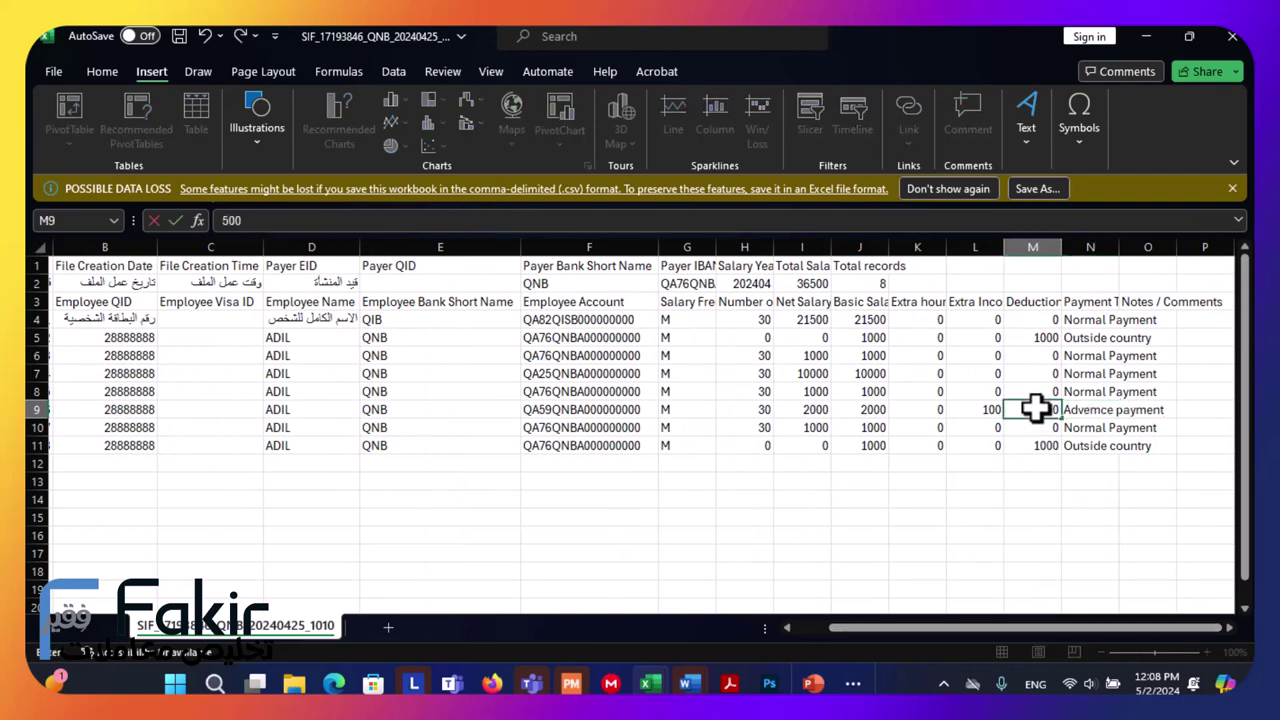
pyautogui.click(872, 408)
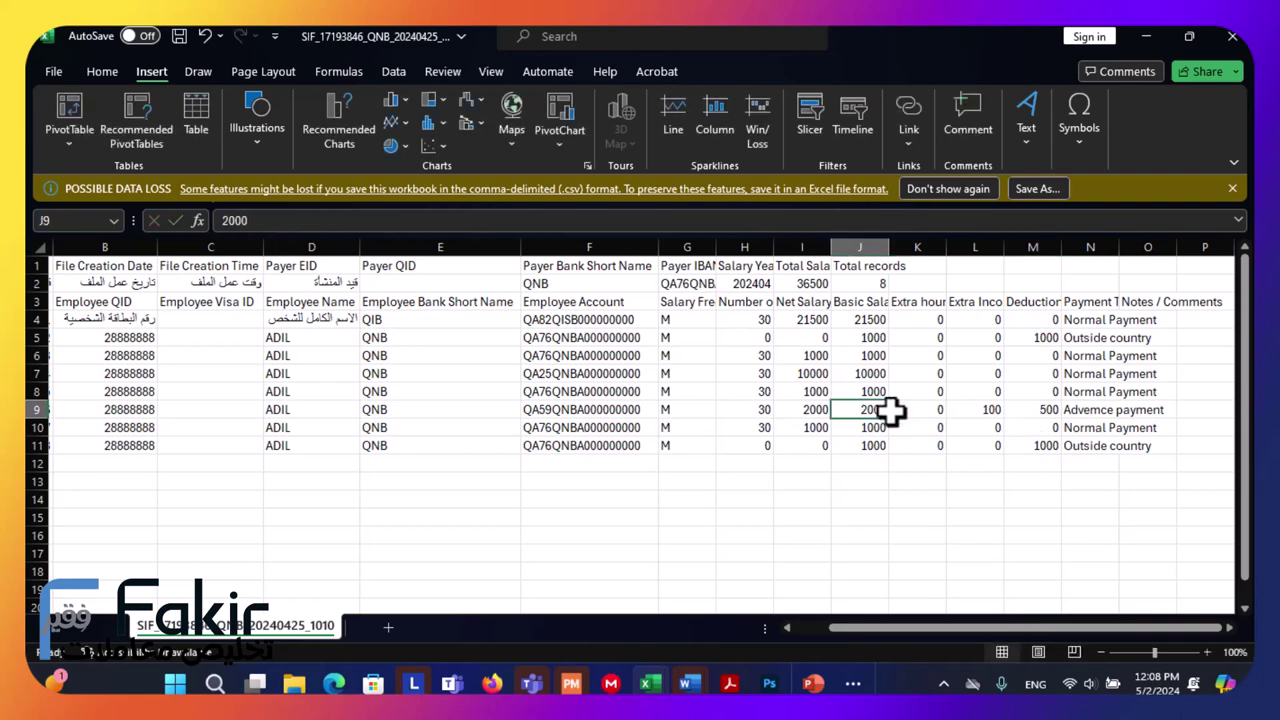
# Open Calculator and work out row 9's net salary as 2000 plus 100 minus 500.
pyautogui.press('super+r')
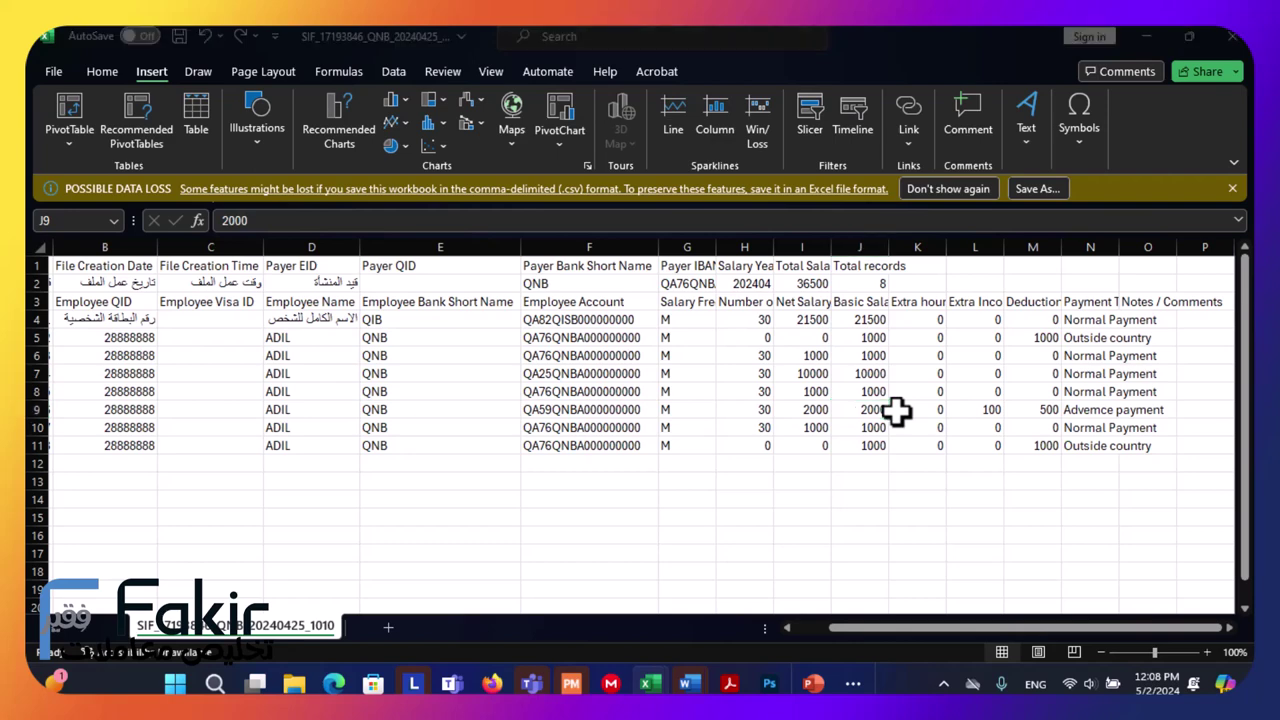
pyautogui.press('Return')
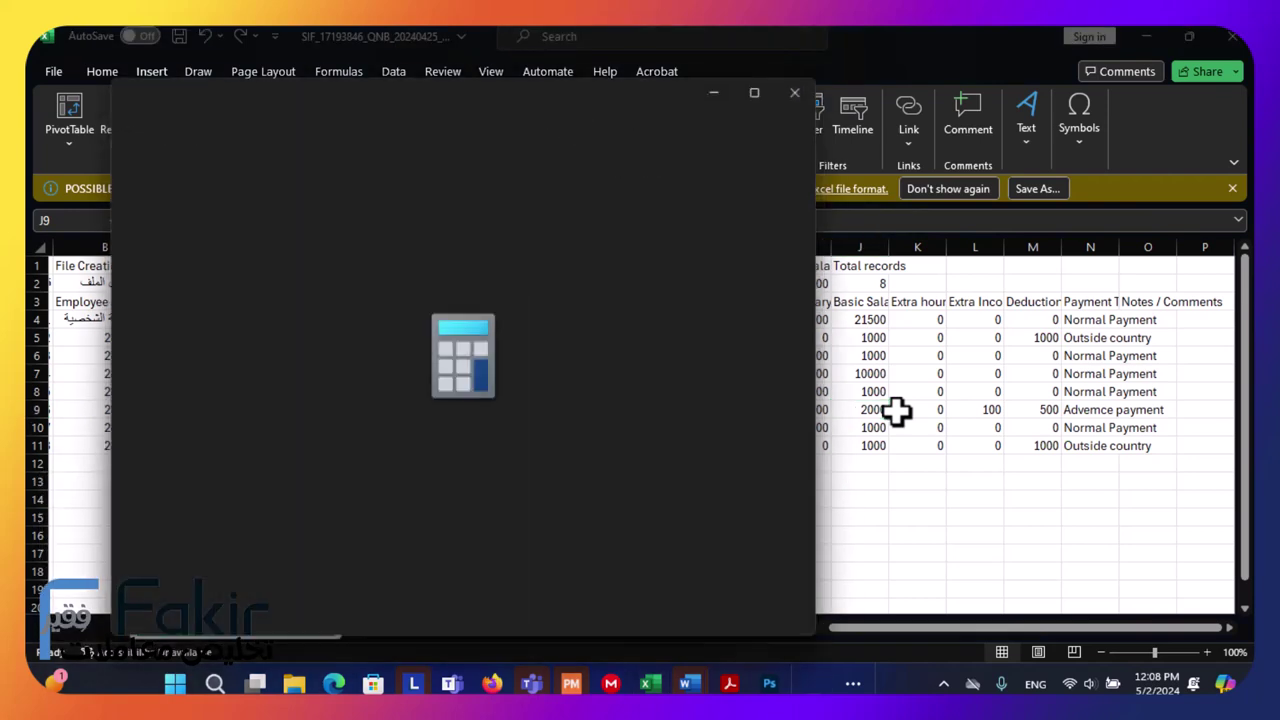
pyautogui.write('2000 ')
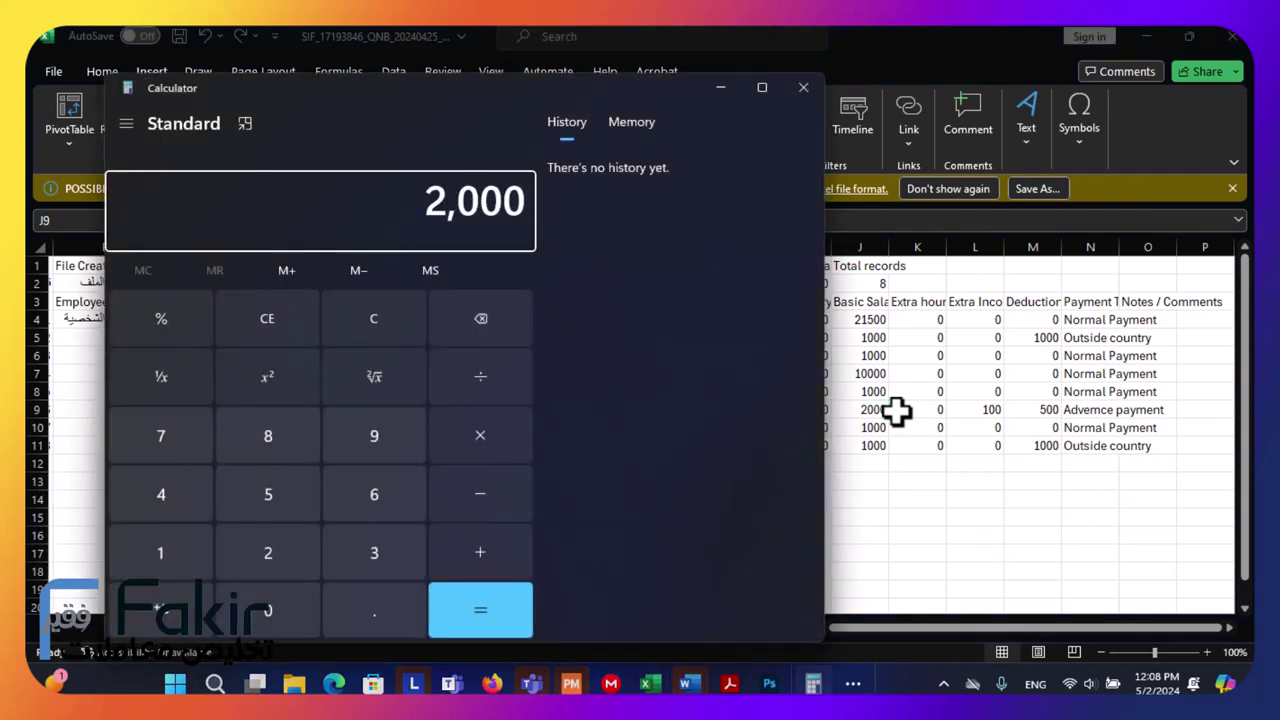
pyautogui.write('+ 100')
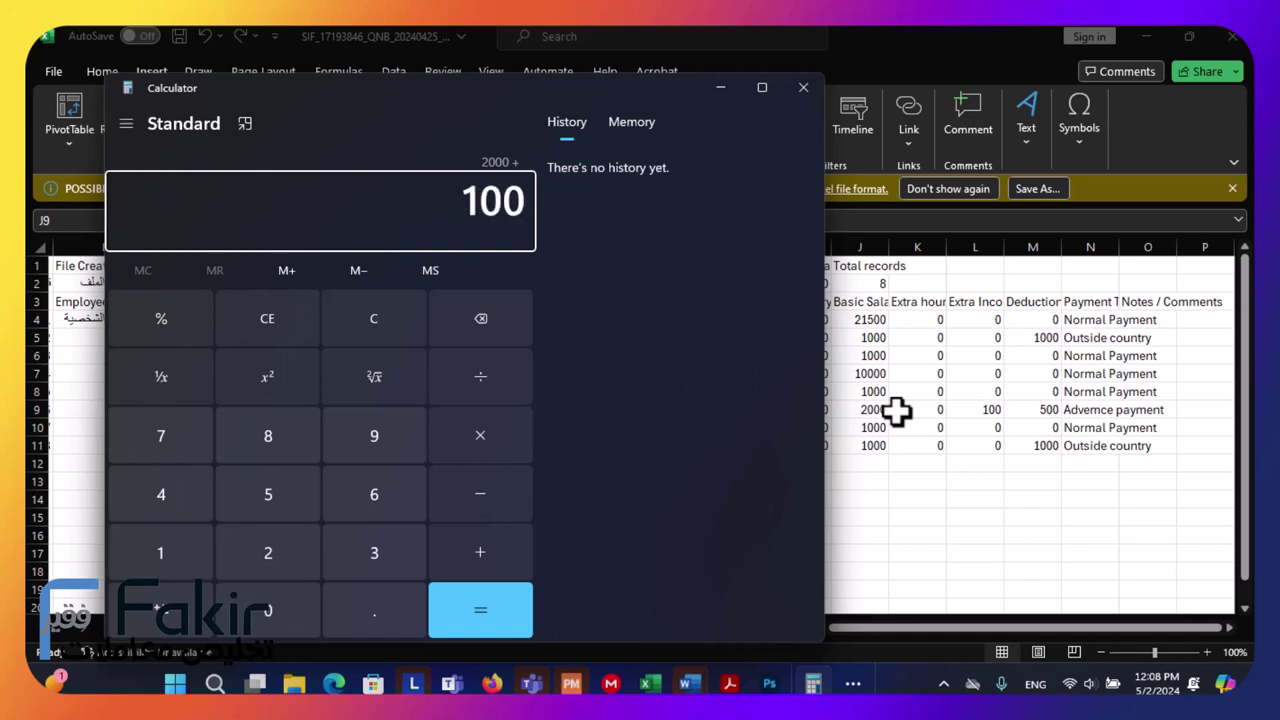
pyautogui.press('Return')
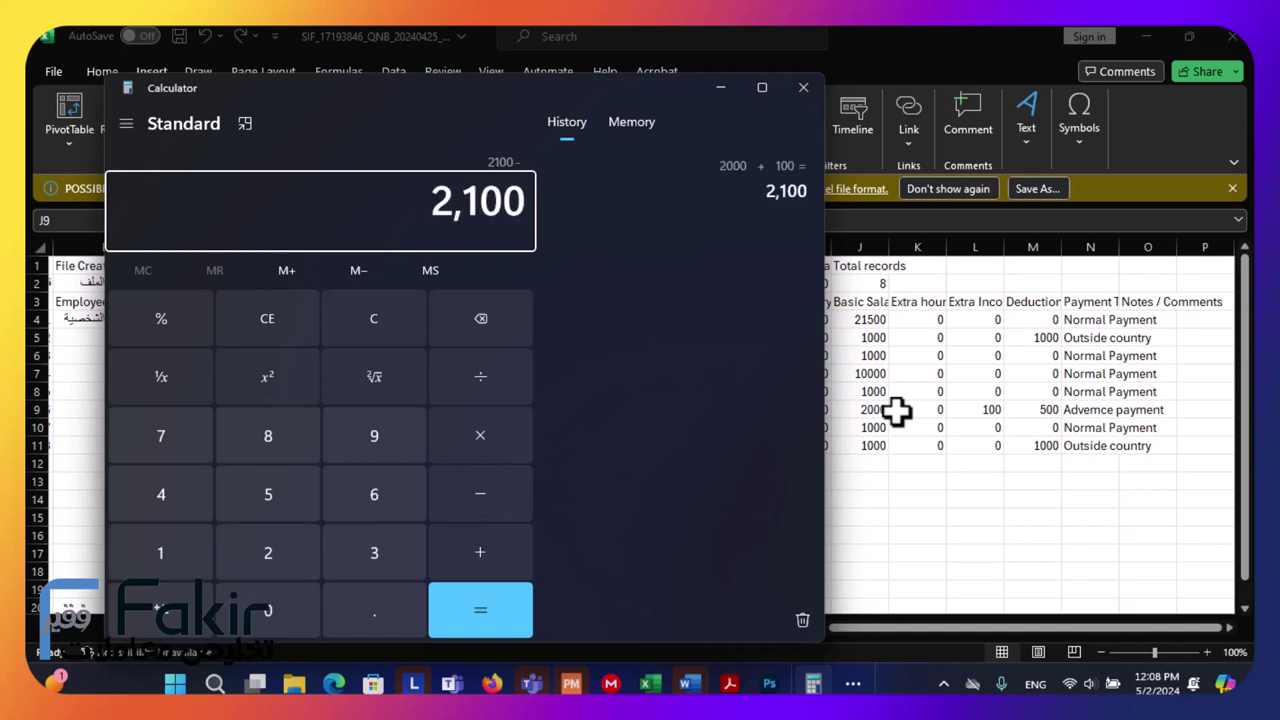
pyautogui.write('500')
pyautogui.press('Return')
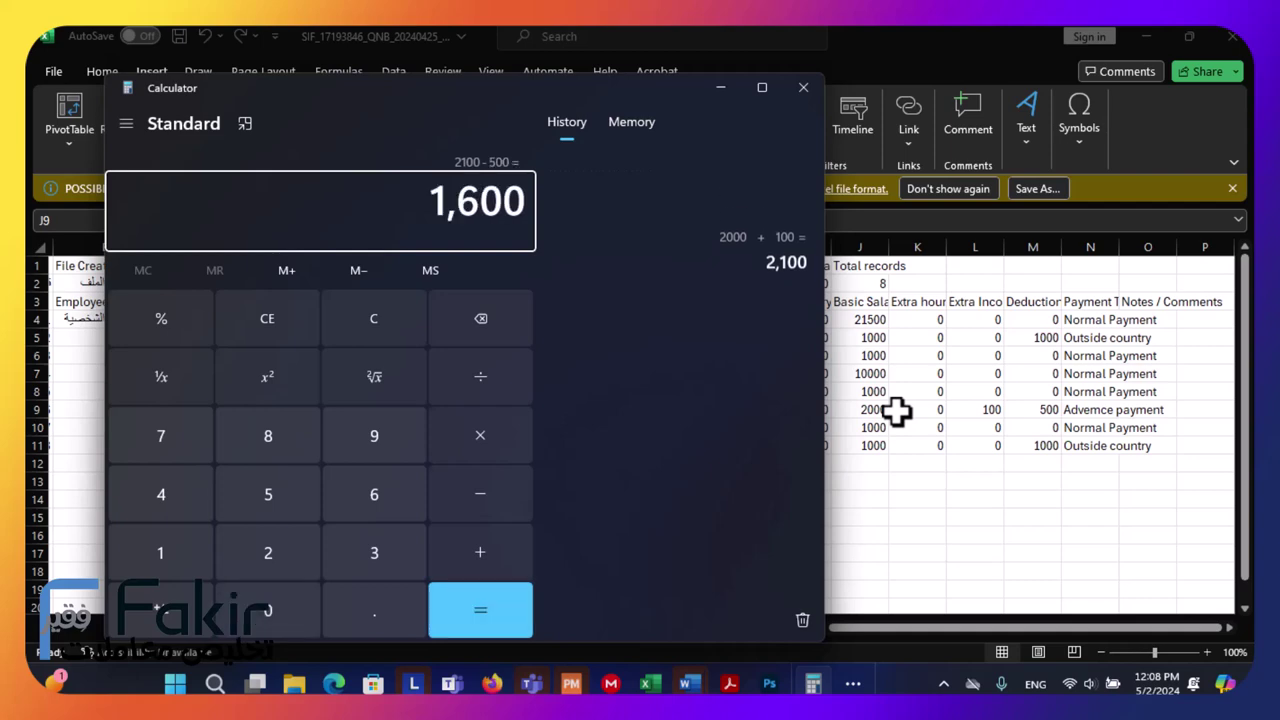
# Switch back to Excel and set the net salary in cell I9 to 1600.
pyautogui.hotkey('alt', 'Tab')
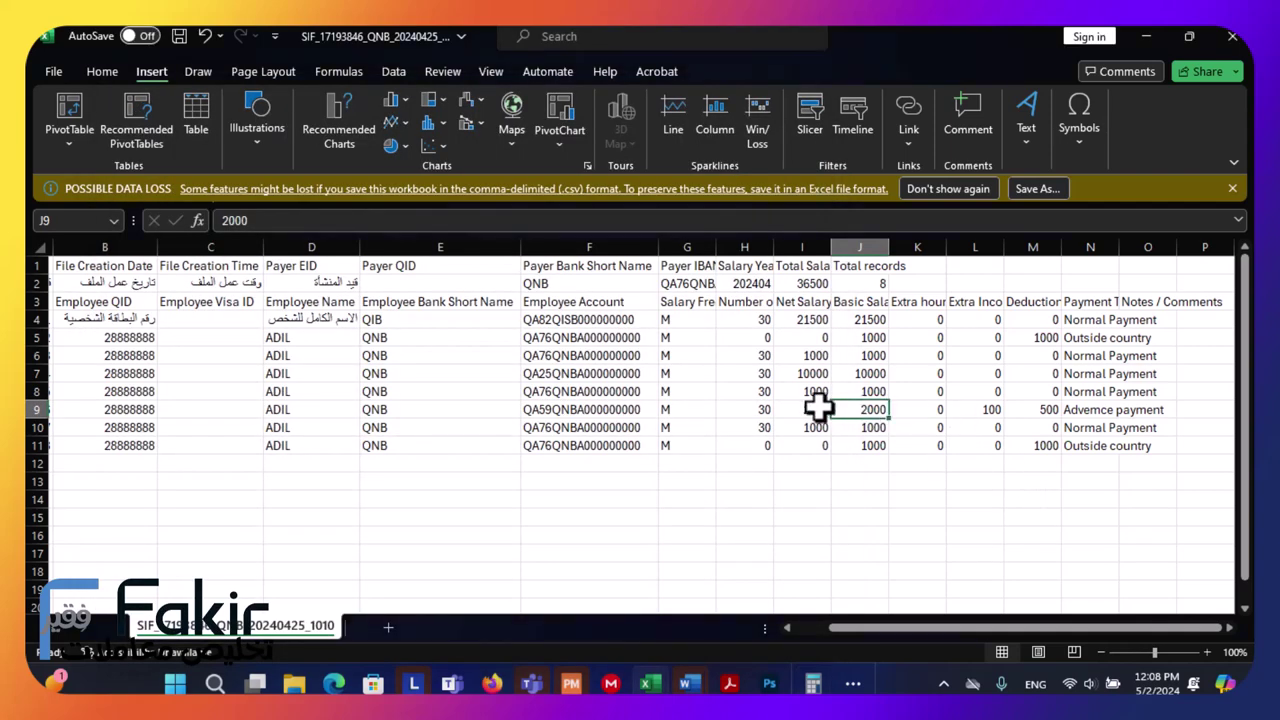
pyautogui.click(806, 405)
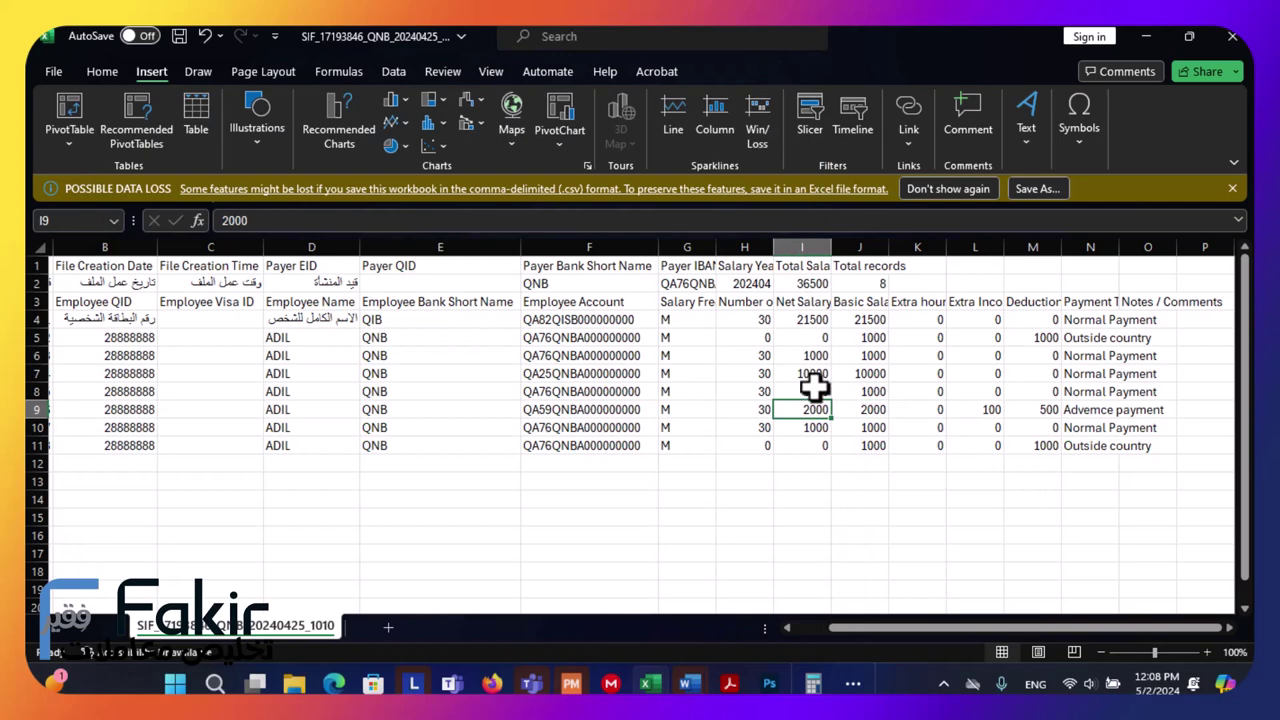
pyautogui.write('160')
pyautogui.click(800, 318)
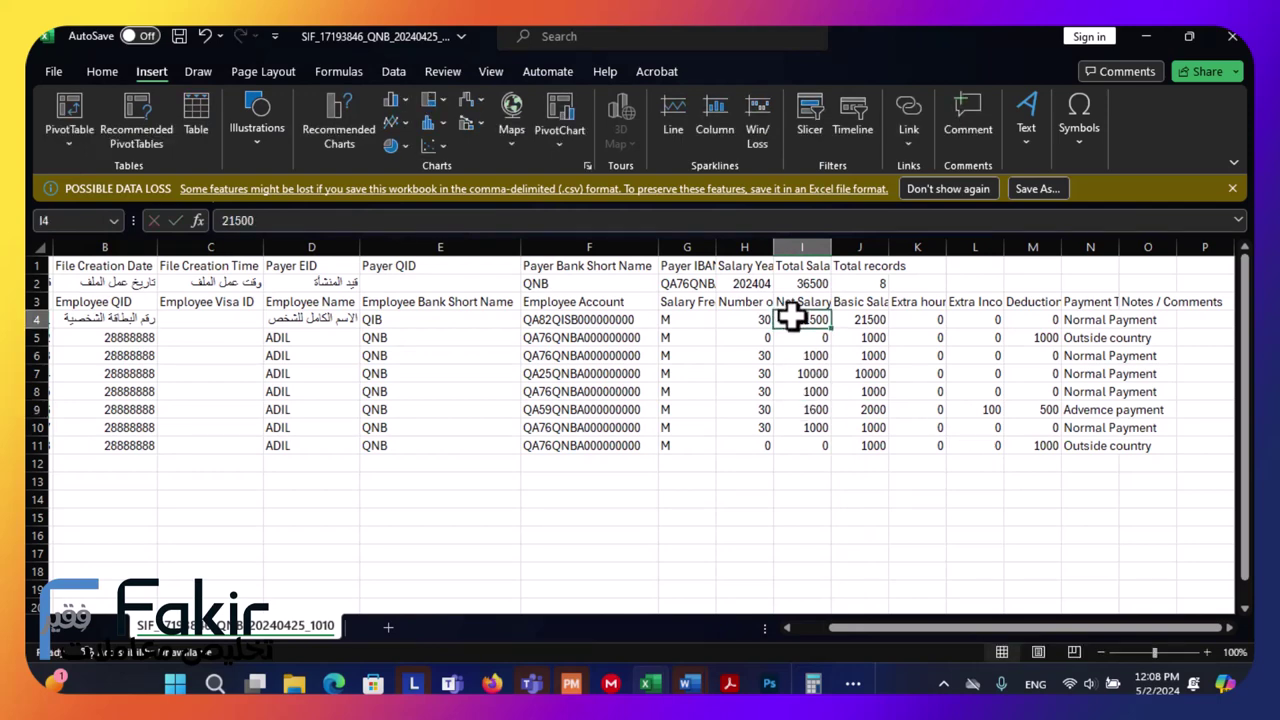
# Check the net salary total with AutoSum in the empty cell I12 and clear that cell again.
pyautogui.click(800, 461)
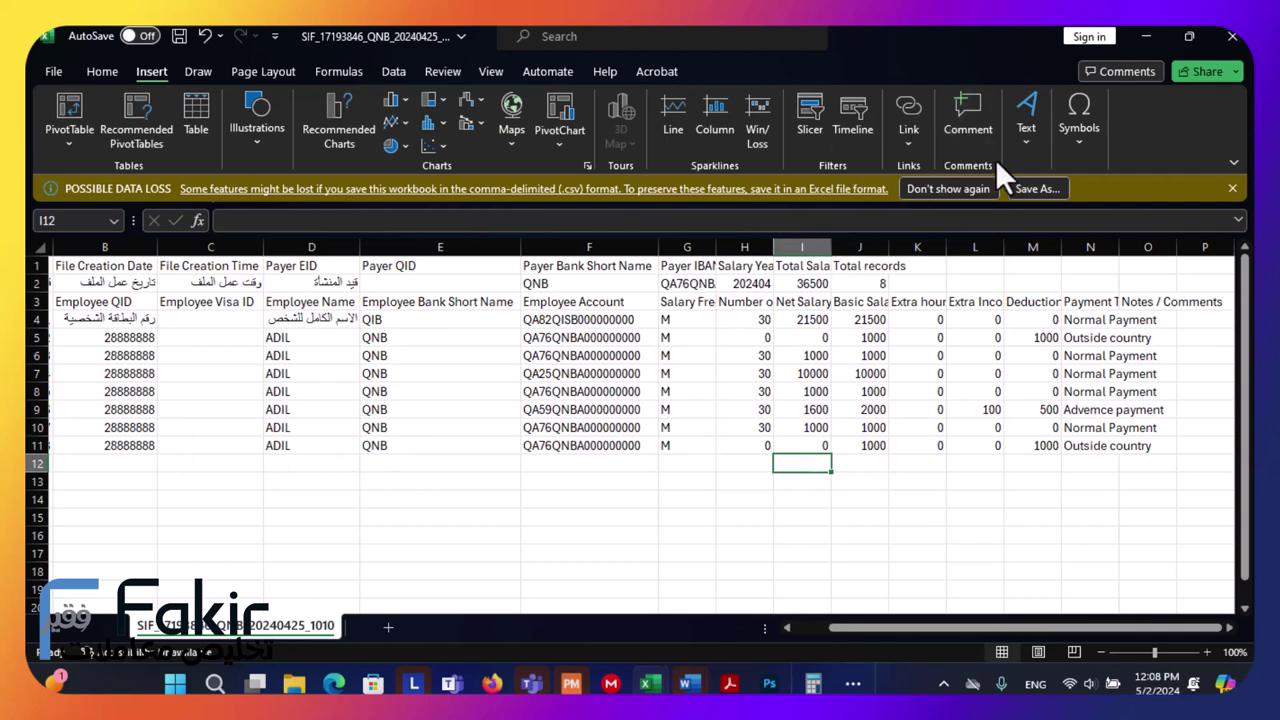
pyautogui.click(108, 73)
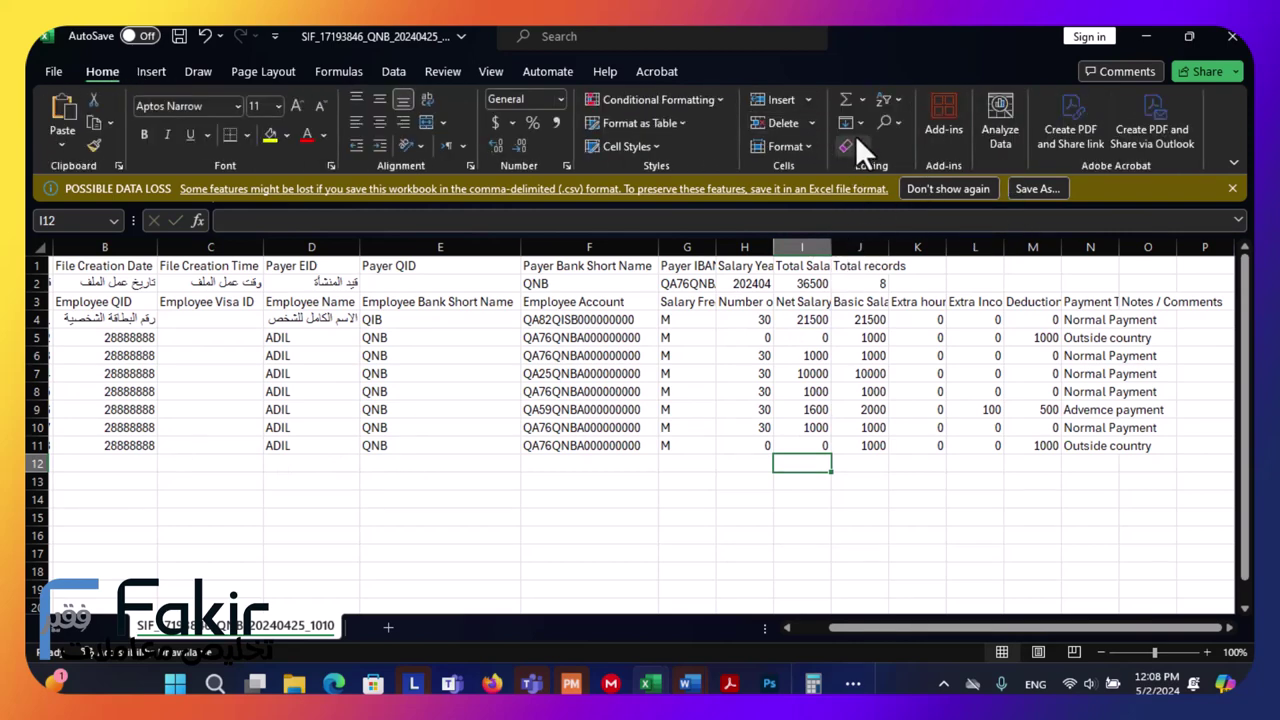
pyautogui.click(845, 100)
pyautogui.press('Return')
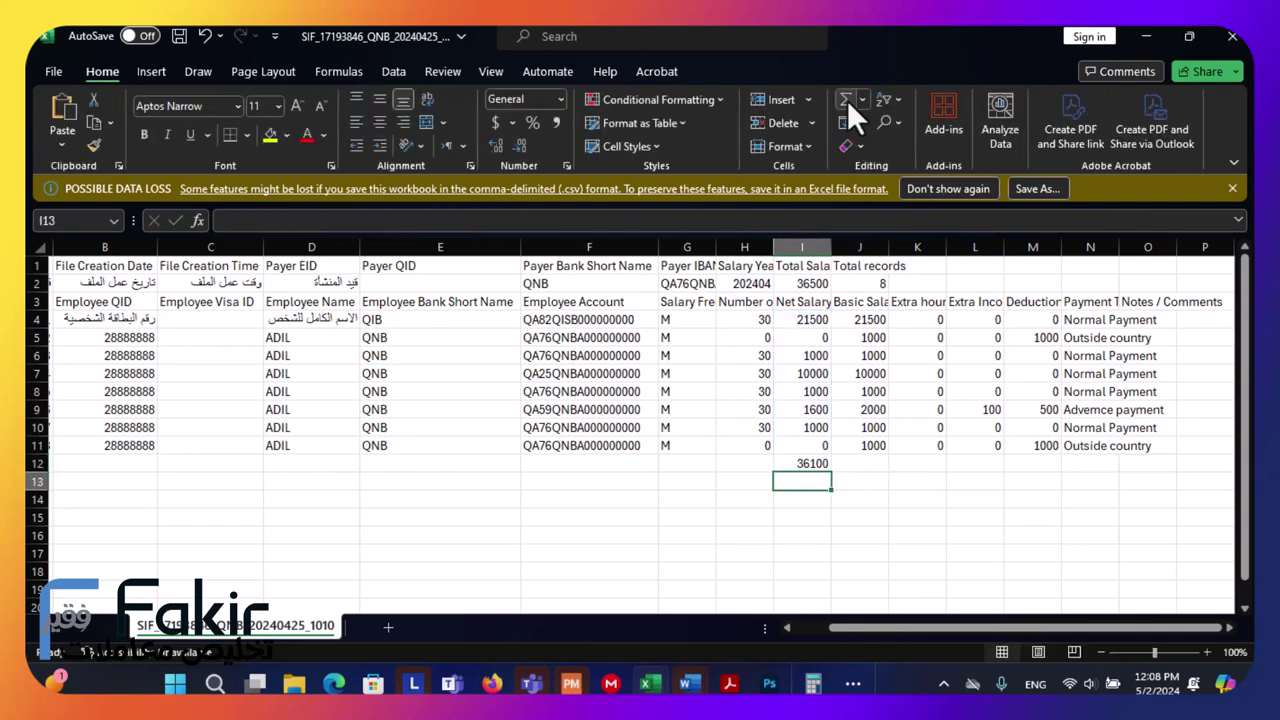
pyautogui.click(797, 463)
pyautogui.press('Delete')
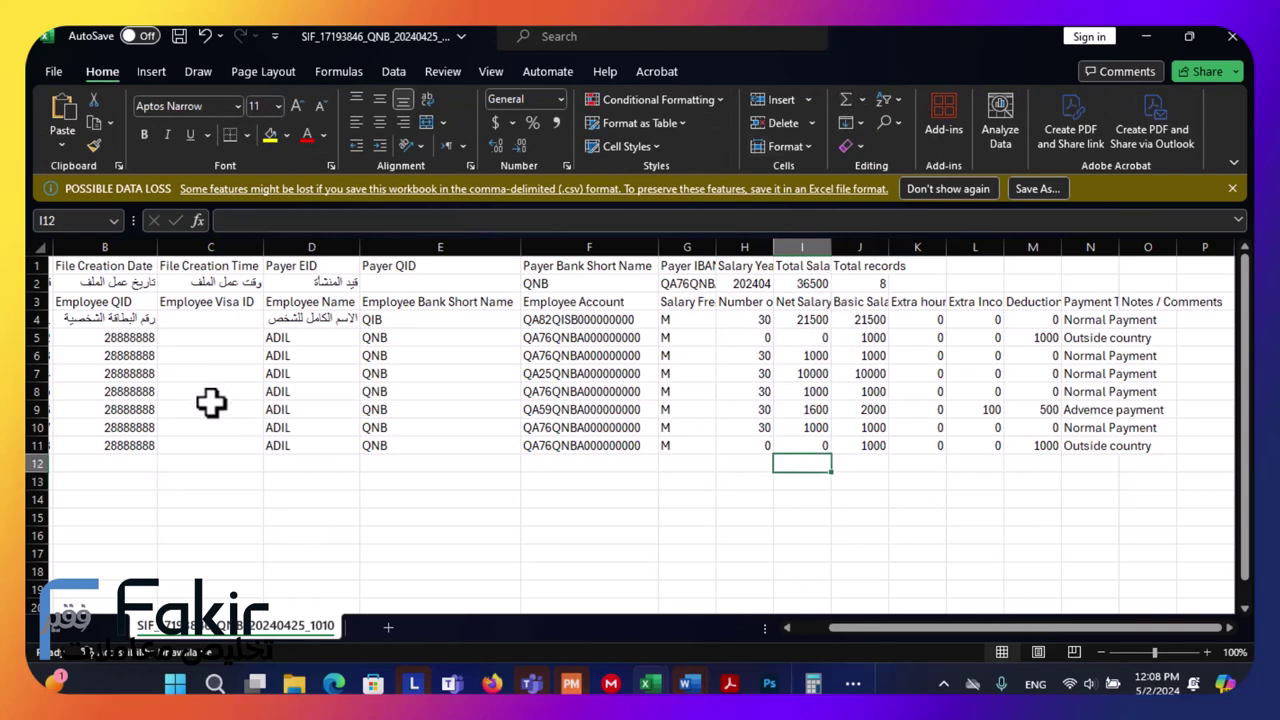
# Prepare to save a copy of the file in Downloads, keeping the CSV (Comma delimited) (*.csv) format.
pyautogui.click(52, 72)
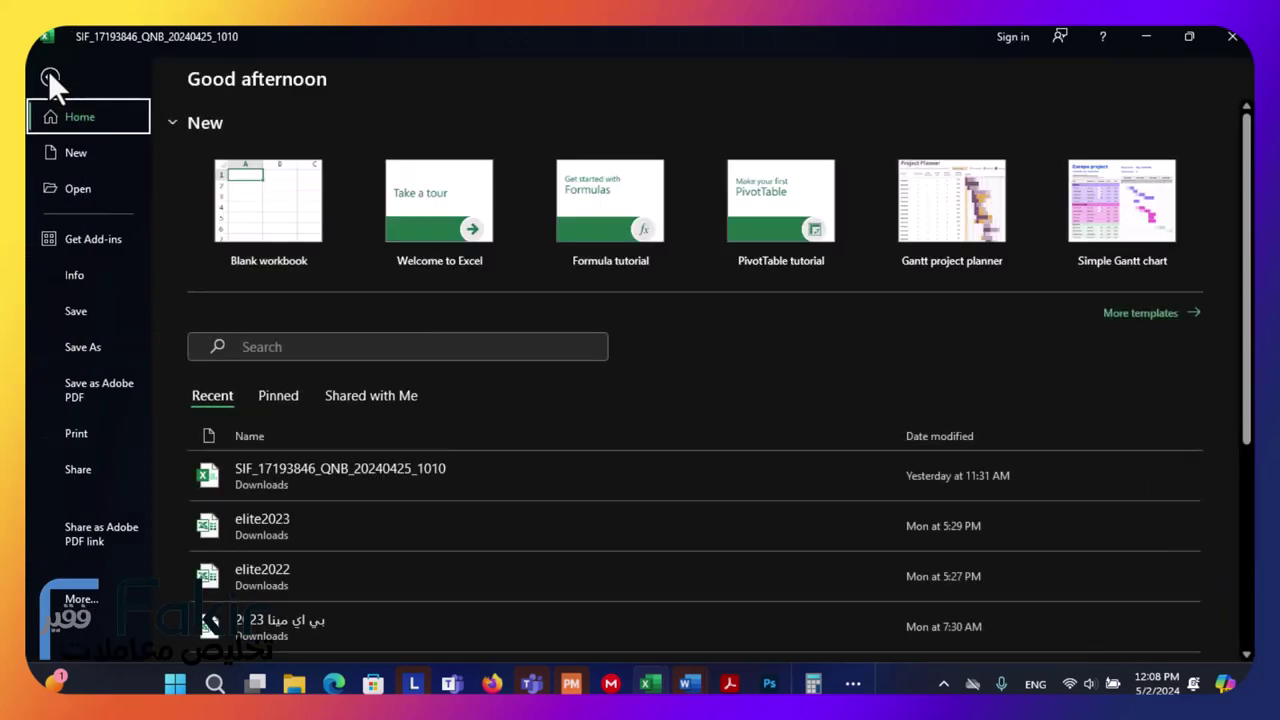
pyautogui.click(91, 347)
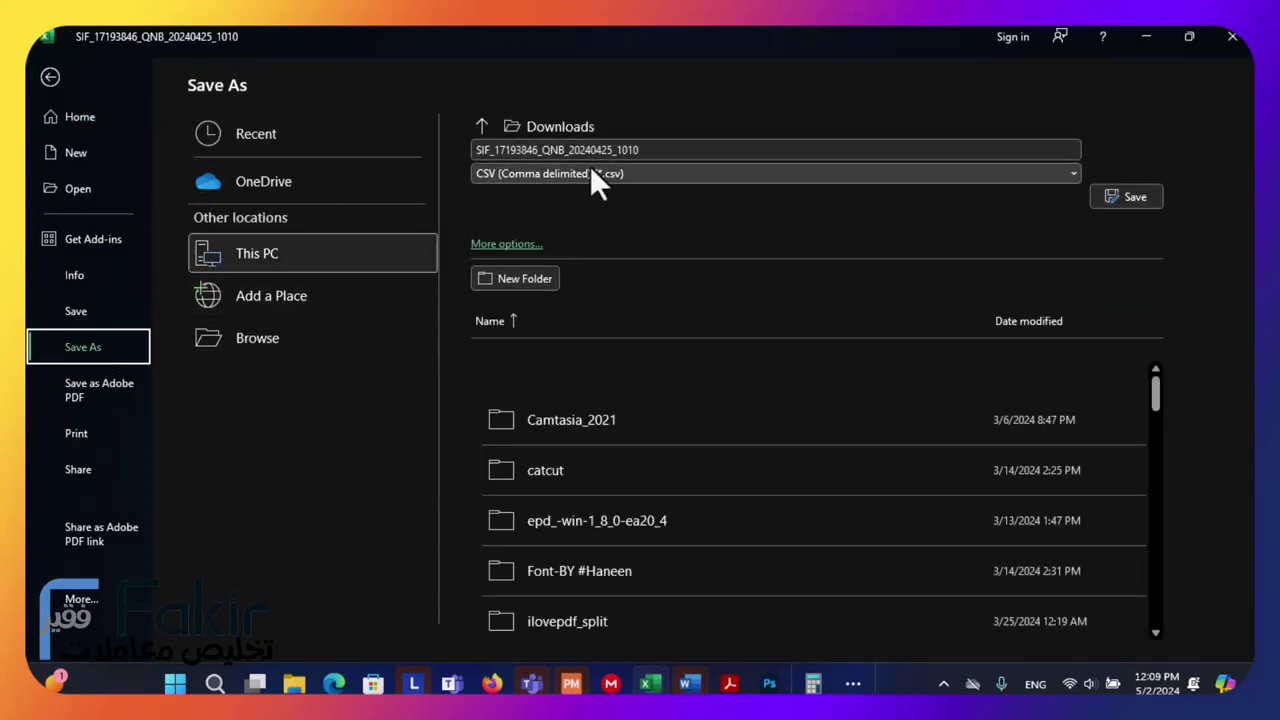
pyautogui.click(590, 173)
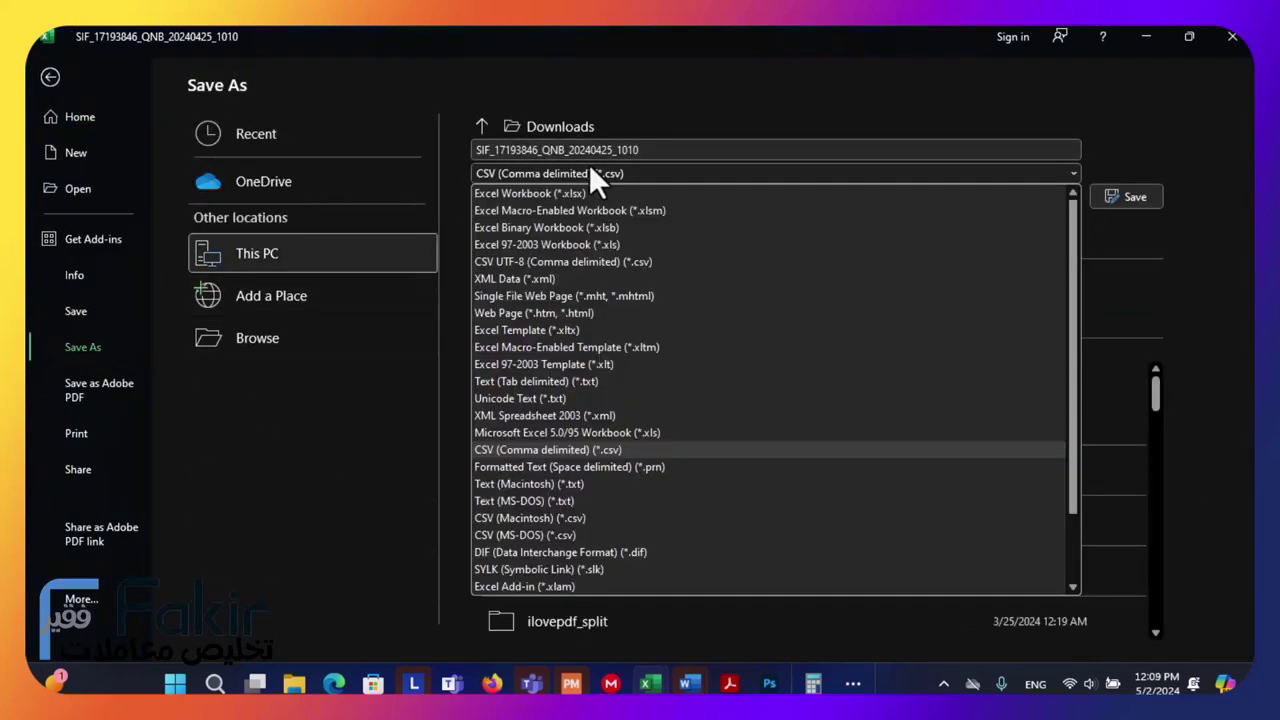
pyautogui.click(497, 178)
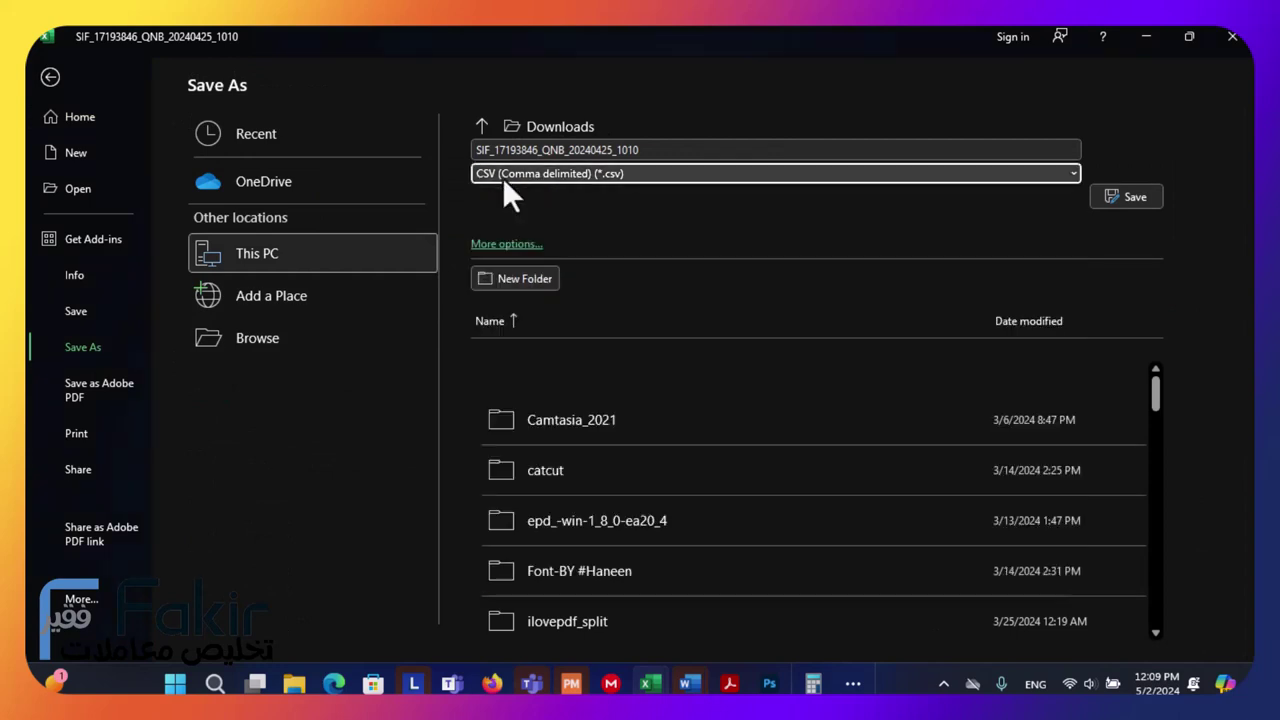
# Replace the employer ID part of the file name with a new establishment ID and set the time part to 1110.
pyautogui.click(490, 150)
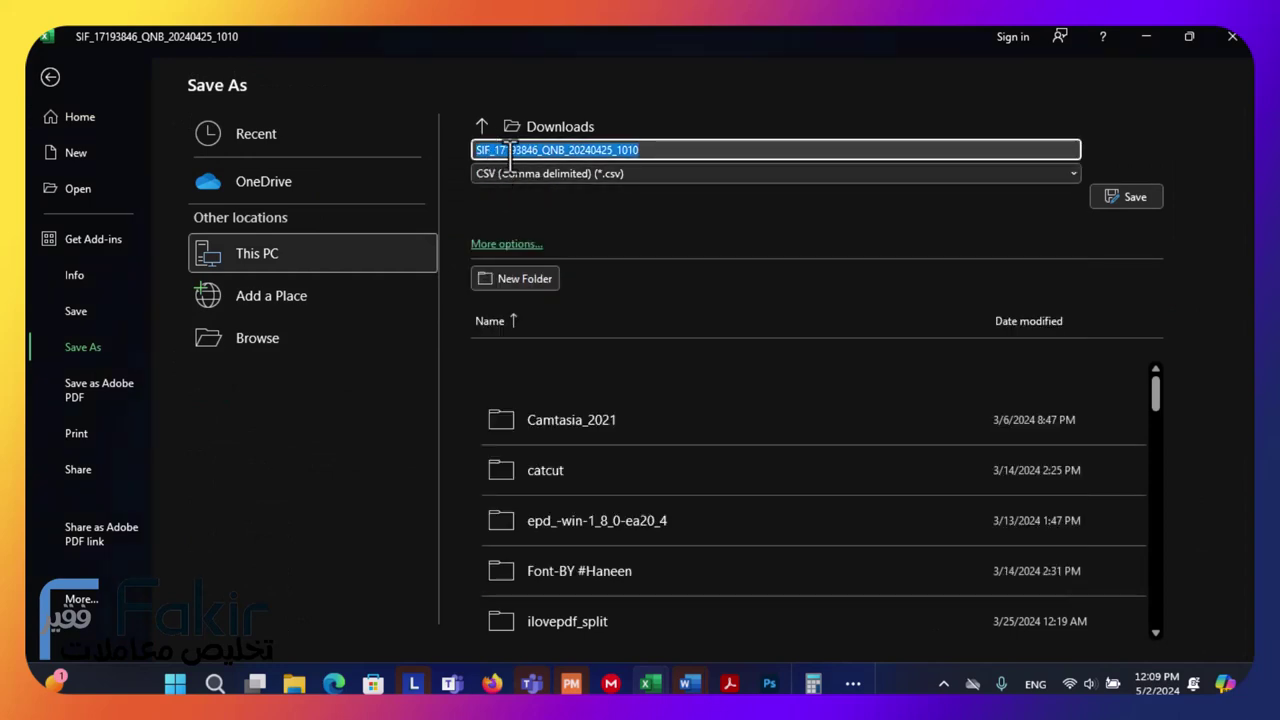
pyautogui.click(490, 150)
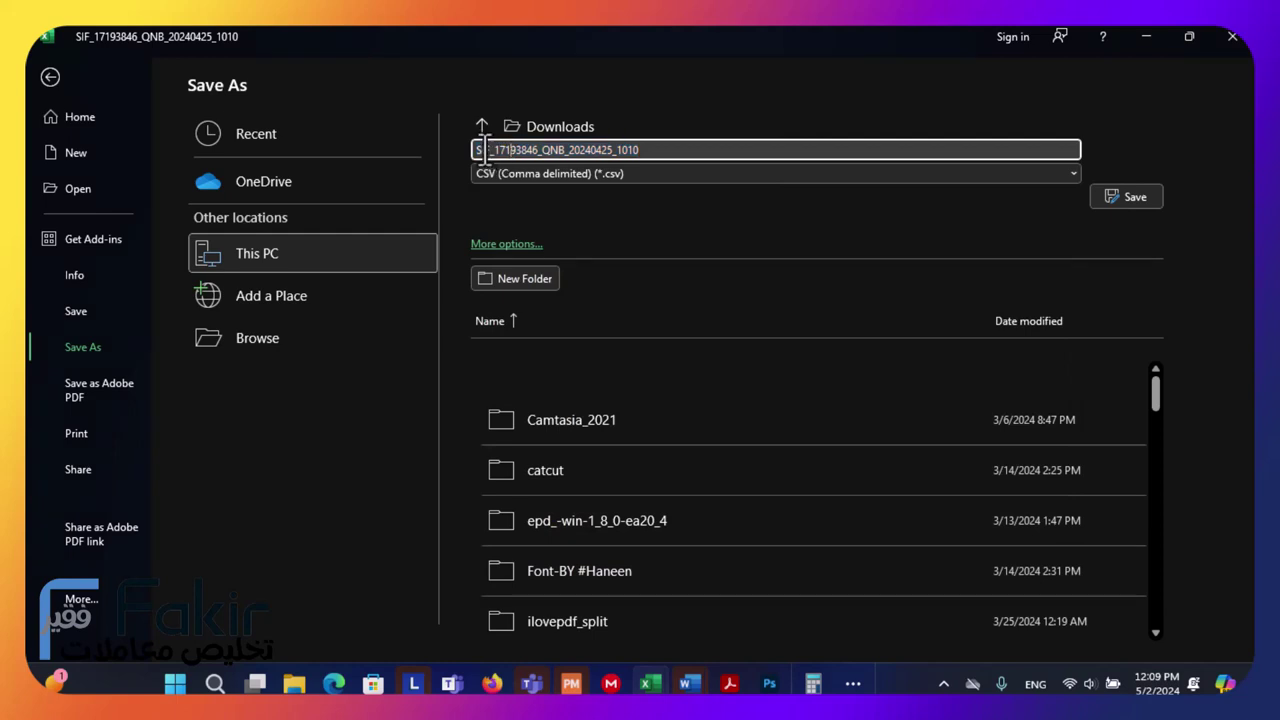
pyautogui.moveTo(492, 150); pyautogui.dragTo(524, 150)
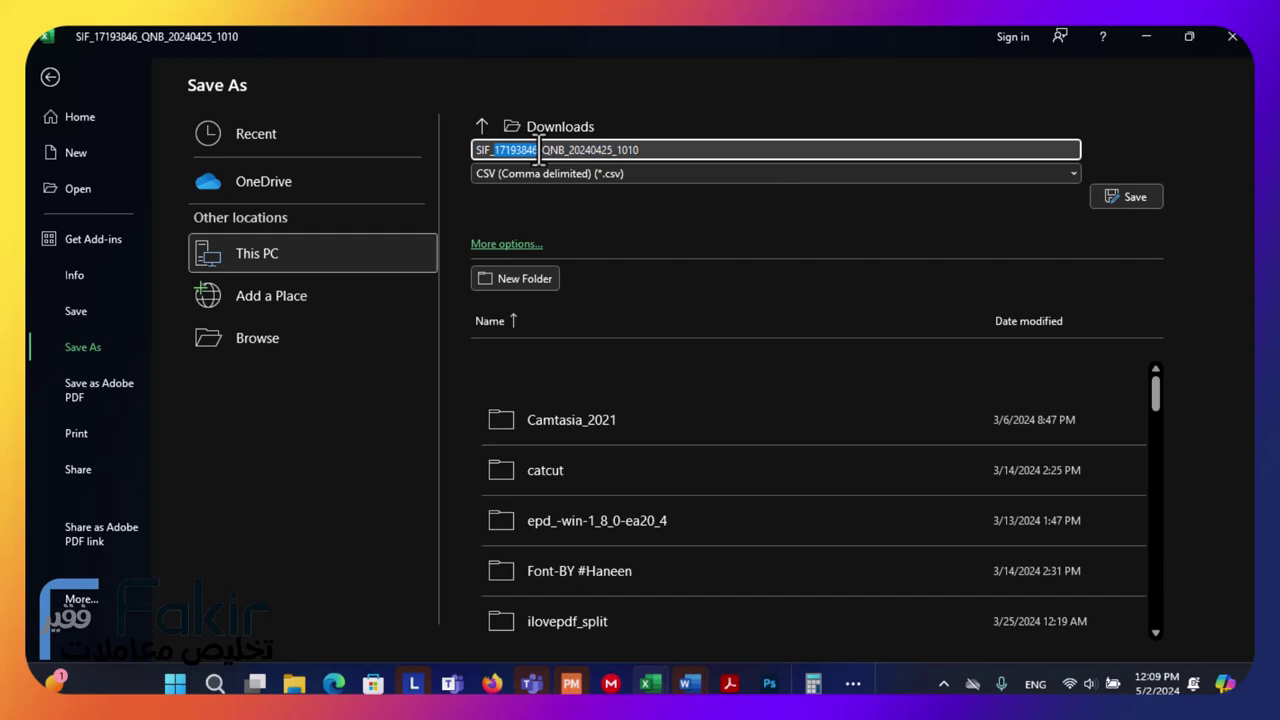
pyautogui.write('12122212')
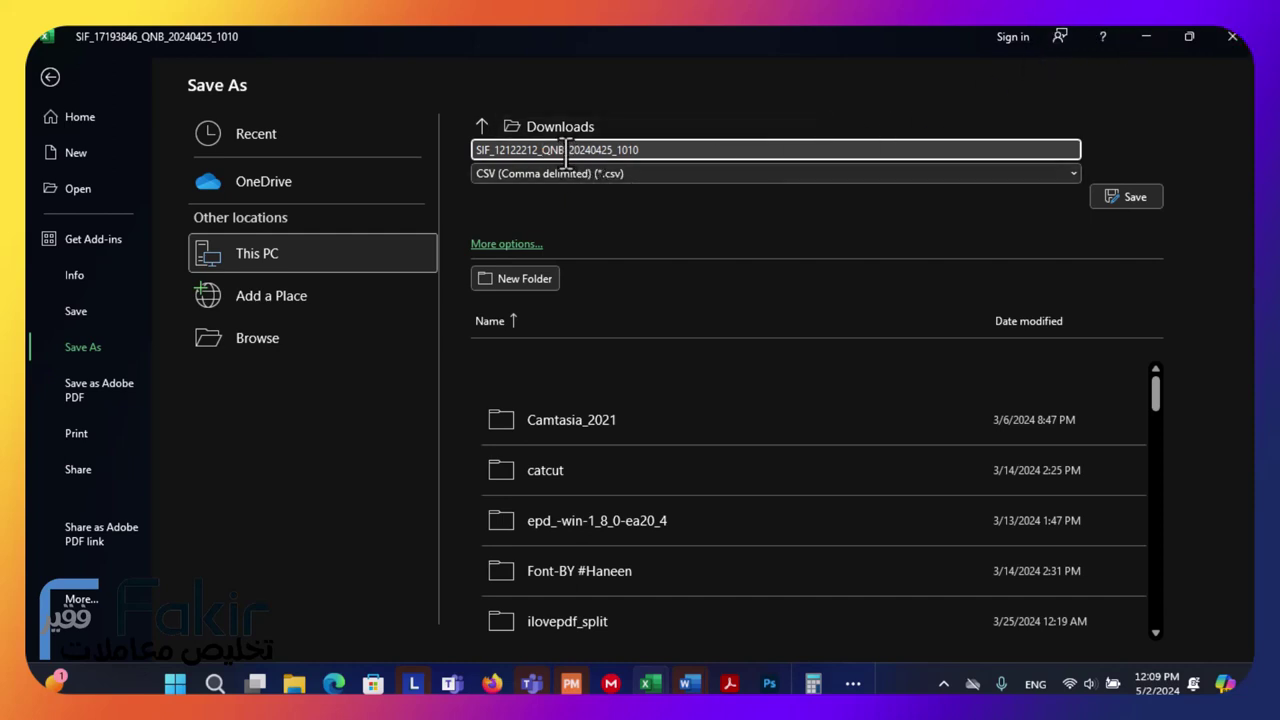
pyautogui.click(566, 150)
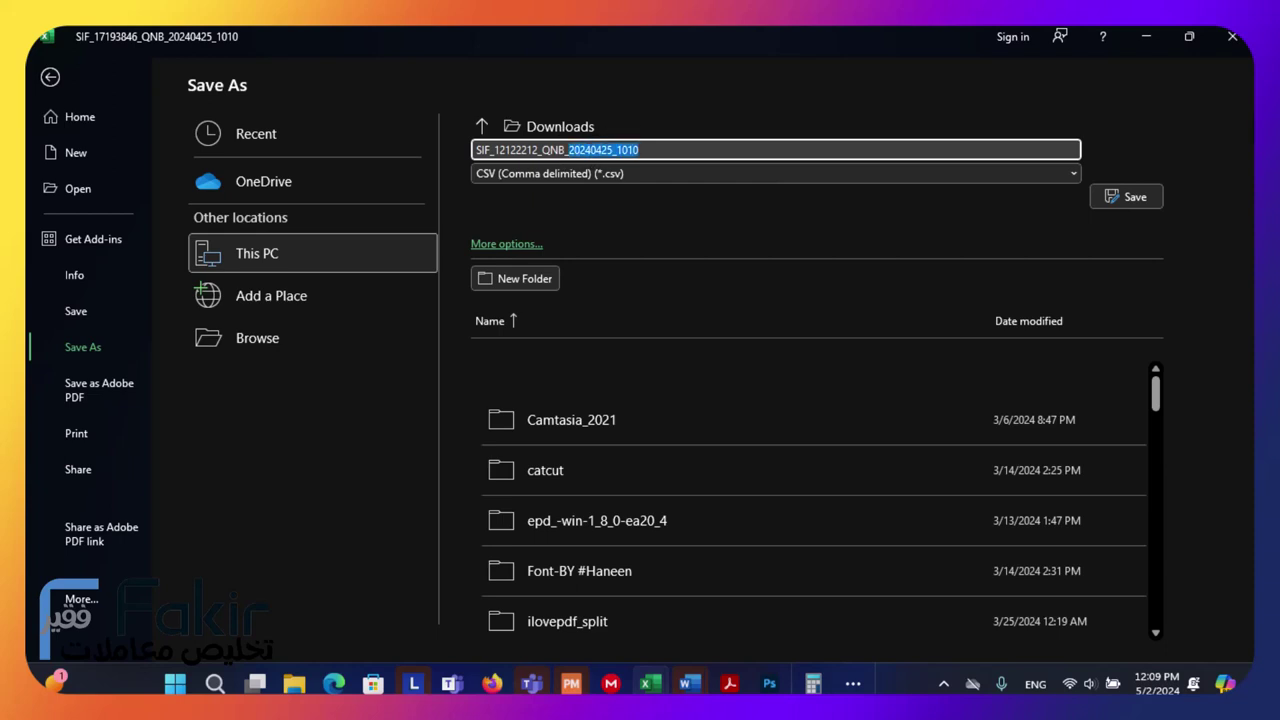
pyautogui.click(658, 152)
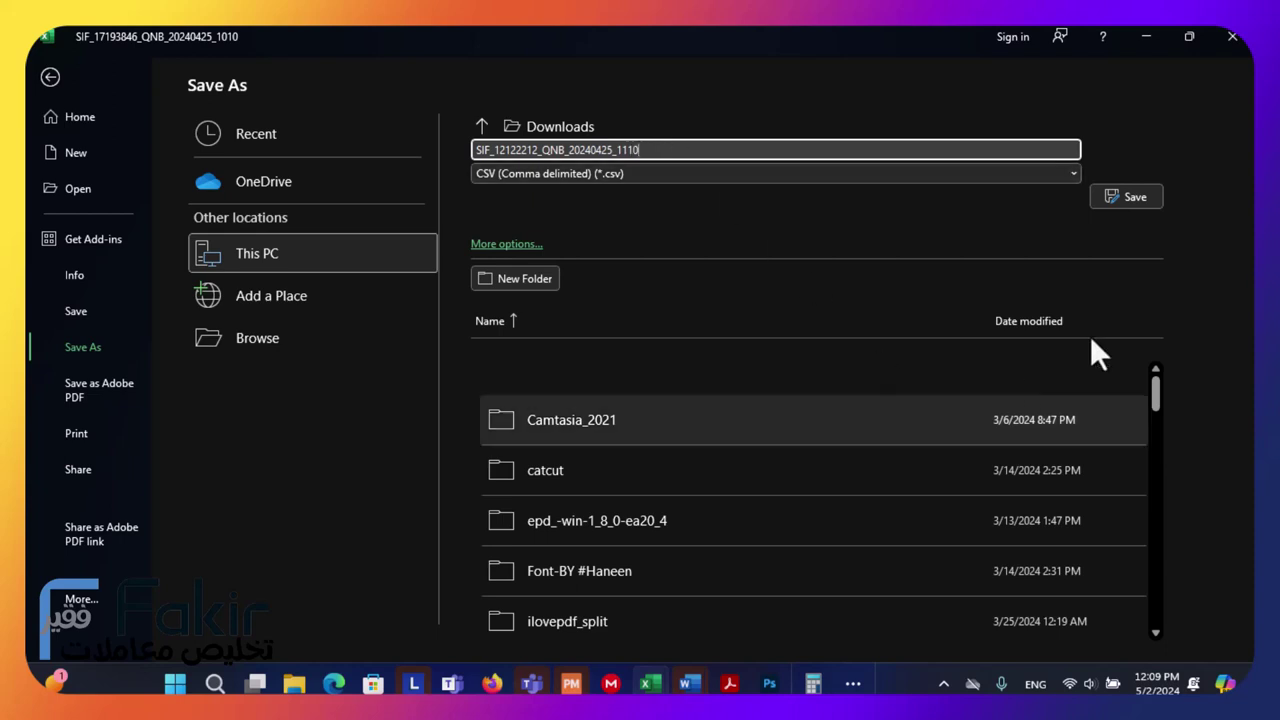
# Save the salary file in Downloads as a comma-delimited CSV under its new name.
pyautogui.press('F10')
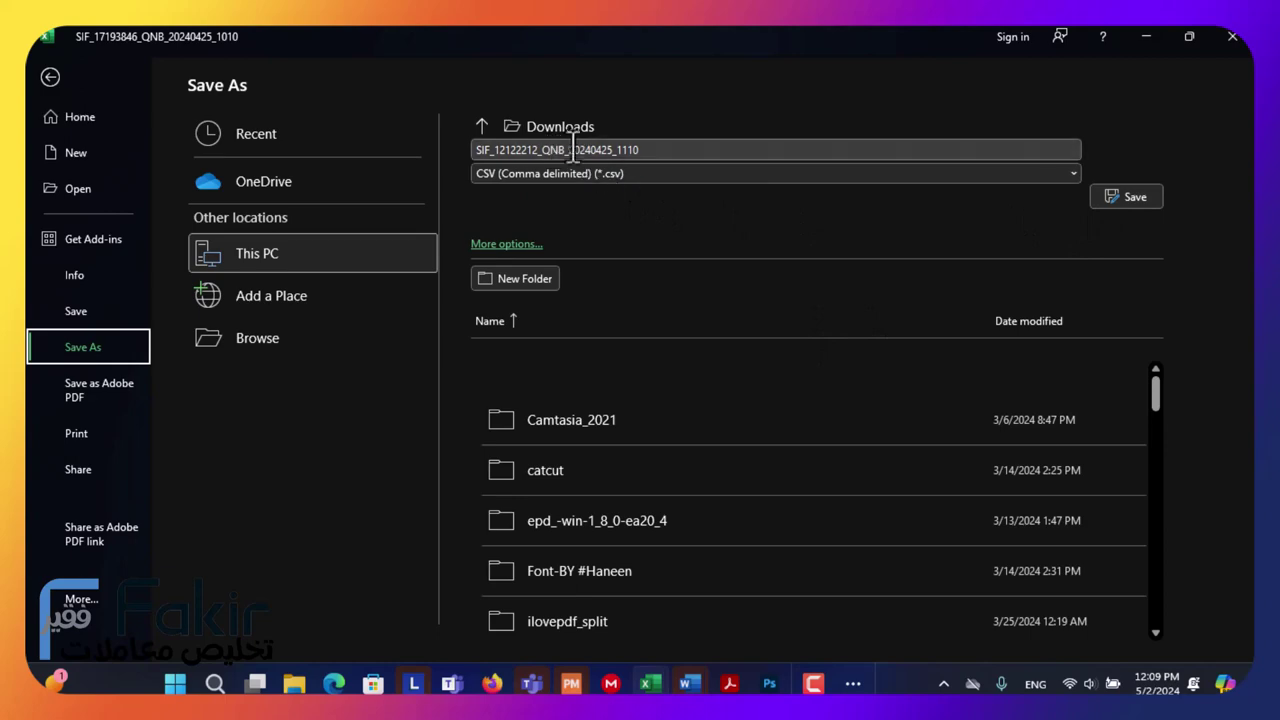
pyautogui.click(1127, 196)
pyautogui.click(212, 285)
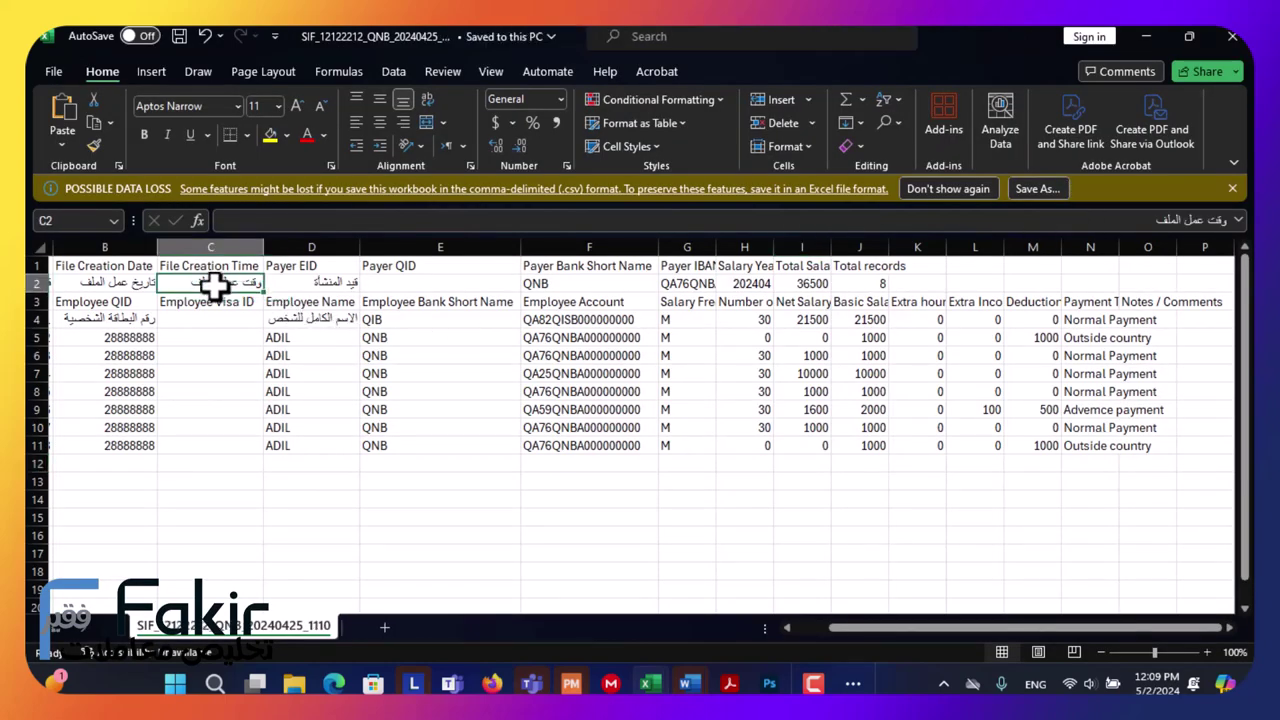
pyautogui.moveTo(212, 285); pyautogui.dragTo(126, 291)
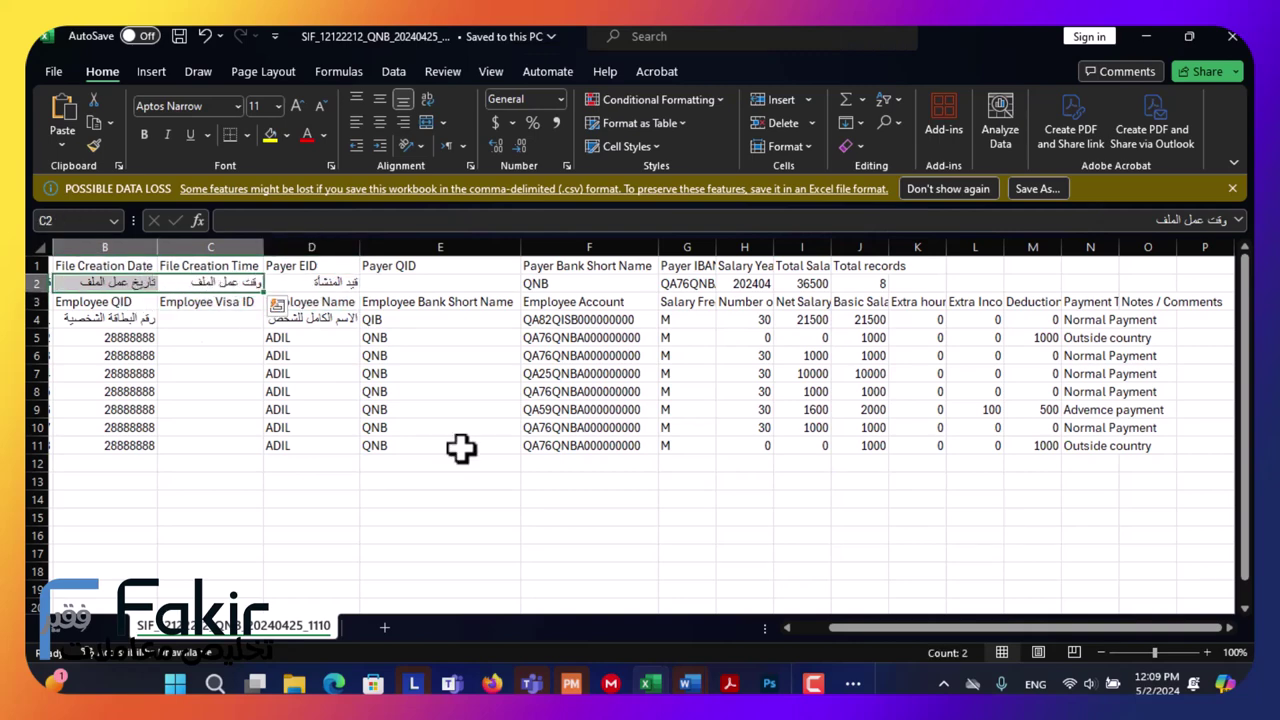
# Switch to the Downloads folder in File Explorer and open the newly saved SIF CSV file in Notepad.
pyautogui.click(294, 684)
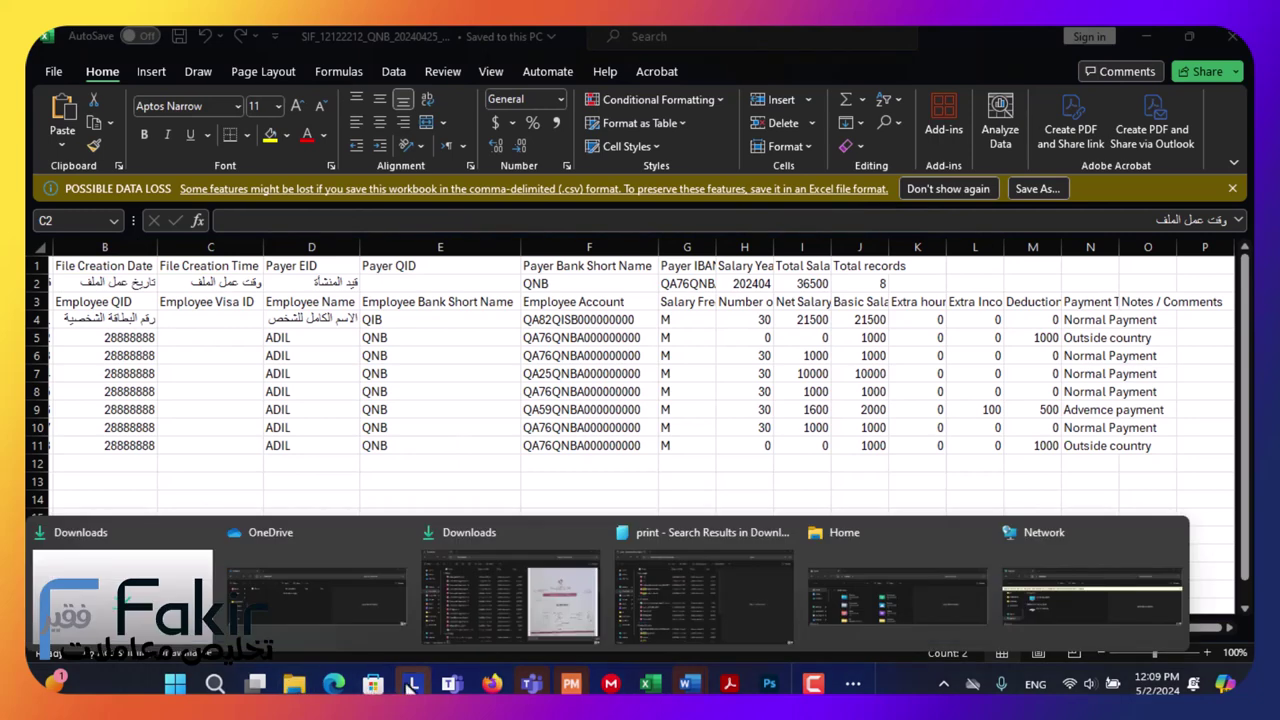
pyautogui.click(464, 621)
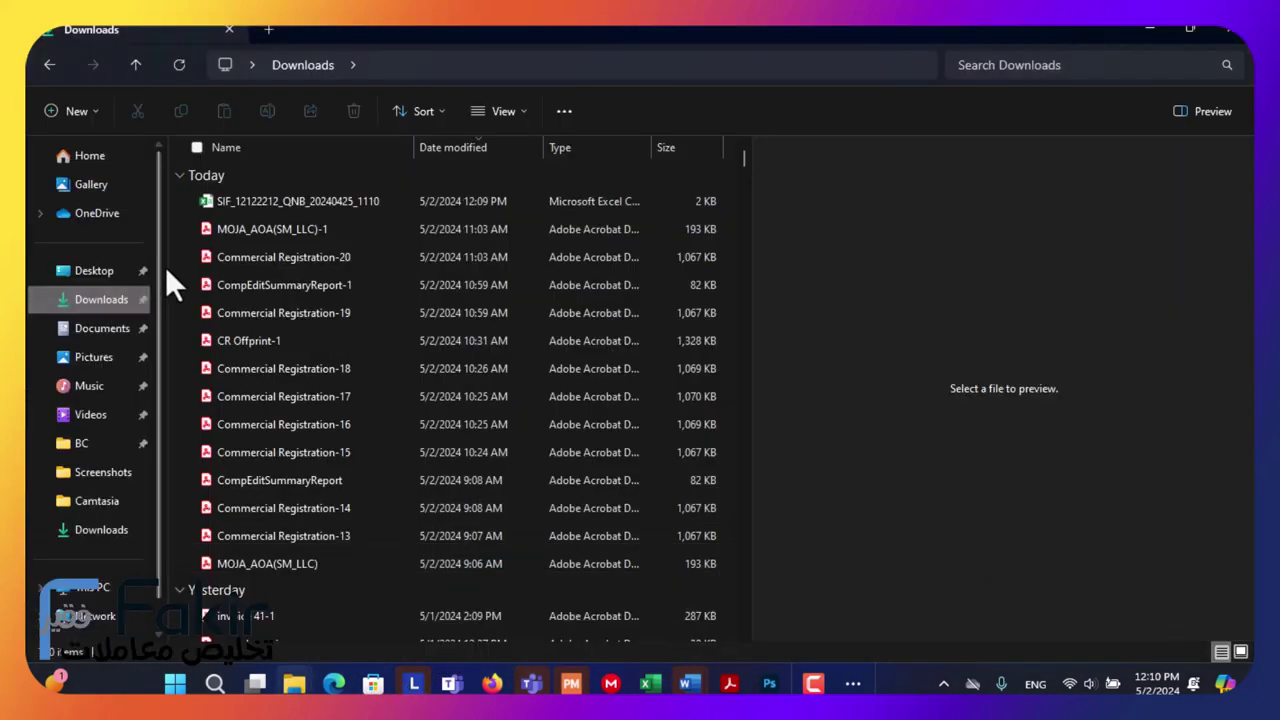
pyautogui.click(247, 200)
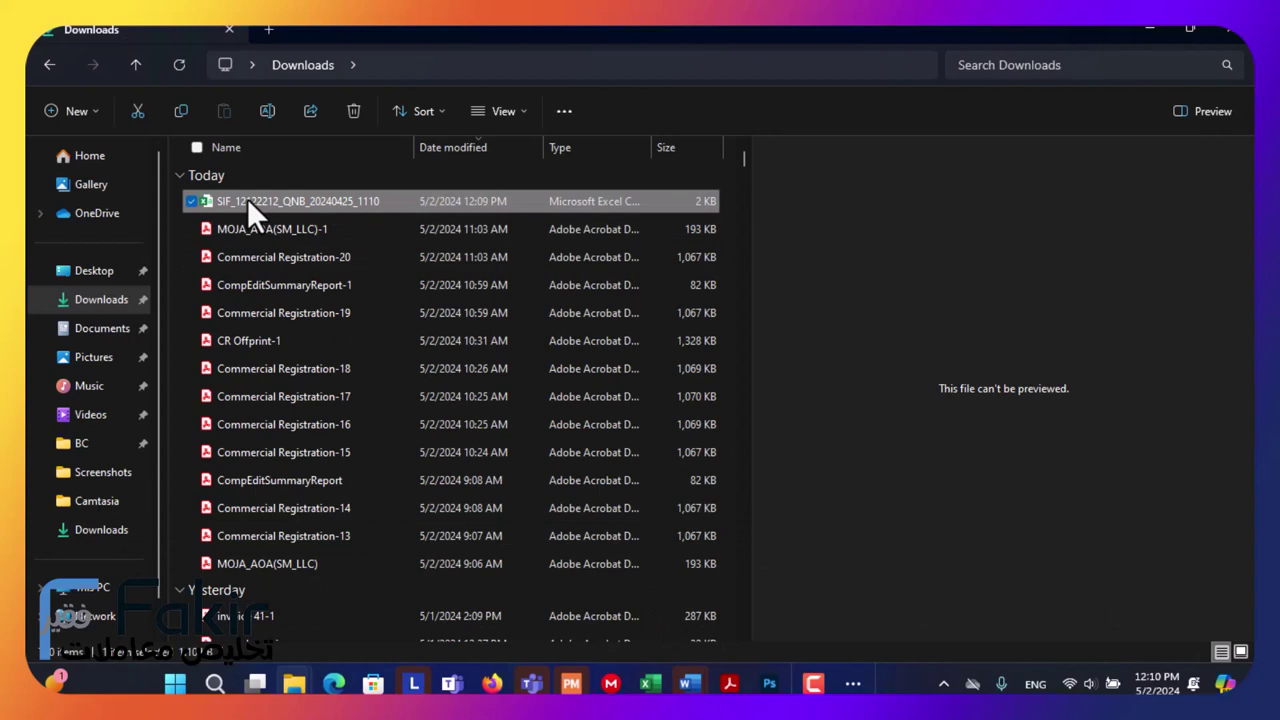
pyautogui.rightClick(247, 199)
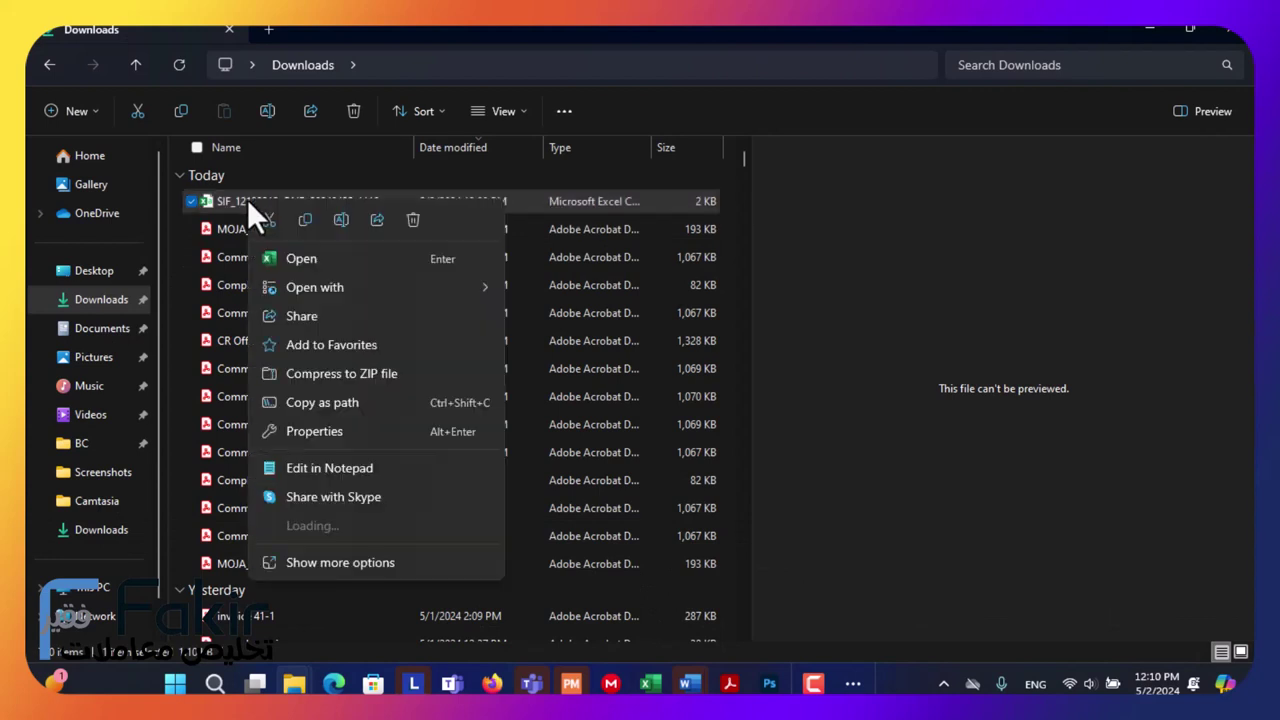
pyautogui.click(305, 467)
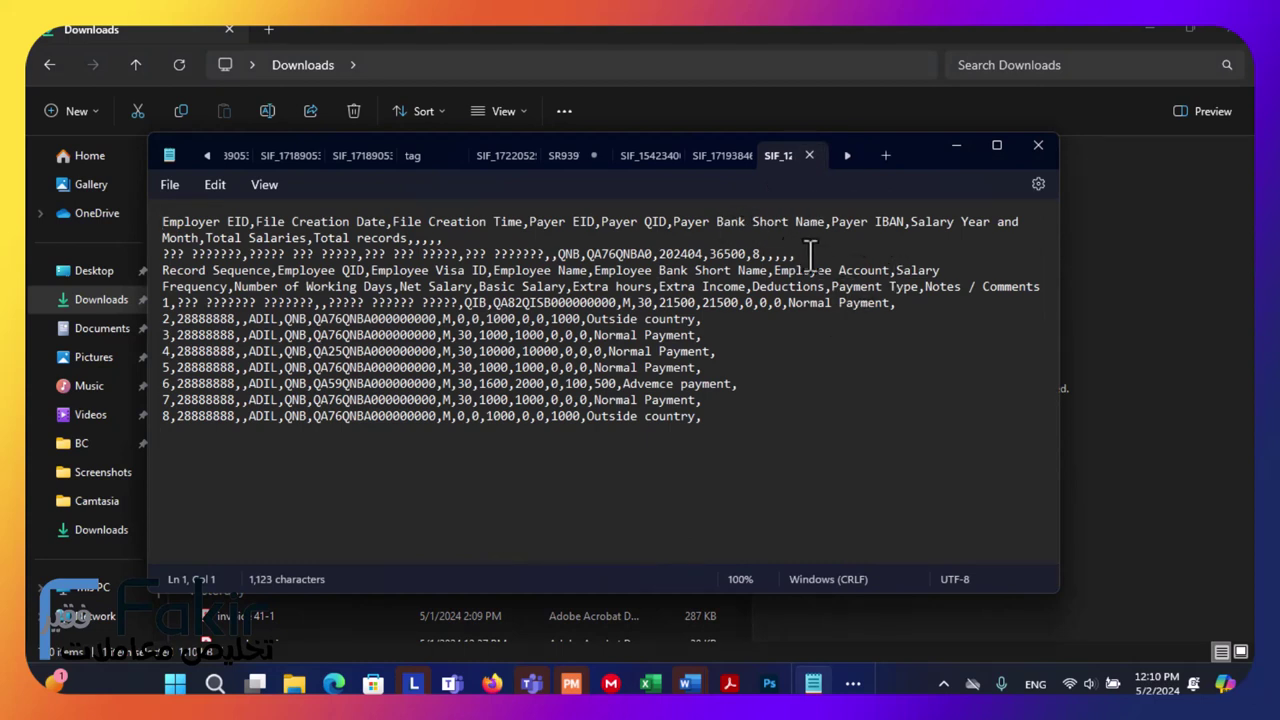
# Delete the extra trailing commas after the record count on the payer line and after Total records in the header line.
pyautogui.moveTo(810, 253); pyautogui.dragTo(760, 256)
pyautogui.press('Delete')
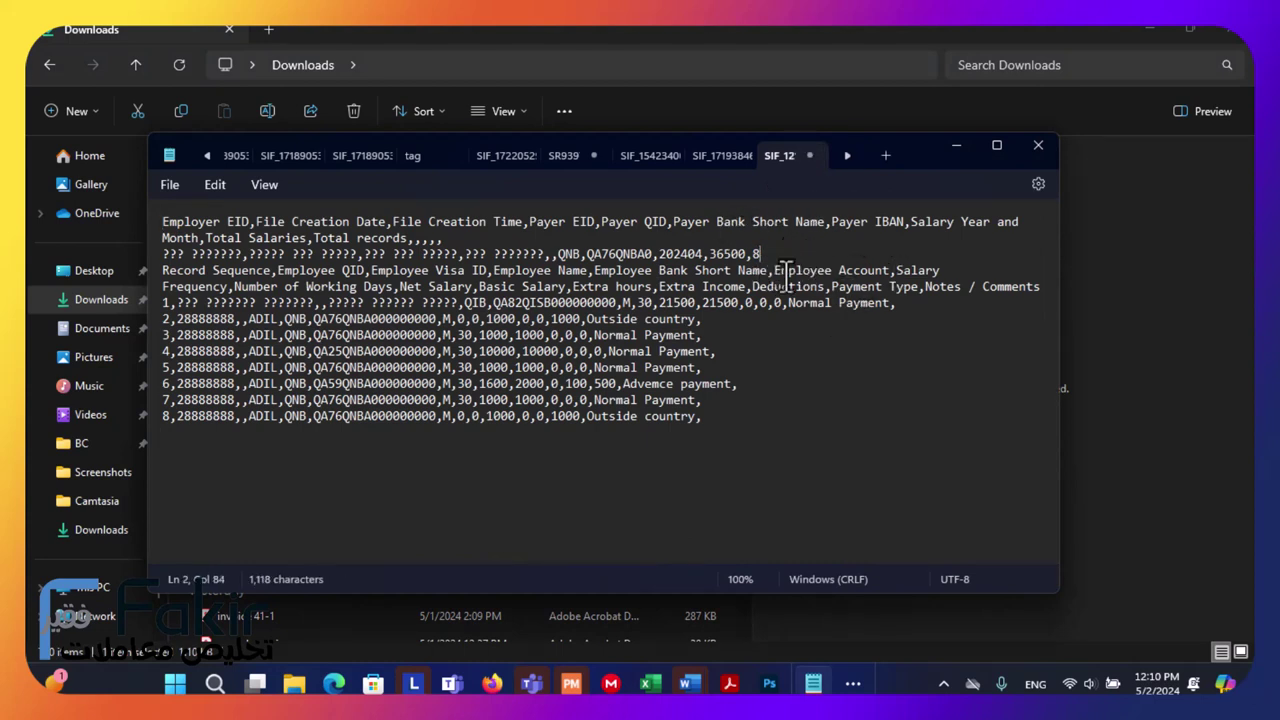
pyautogui.moveTo(446, 238); pyautogui.dragTo(412, 237)
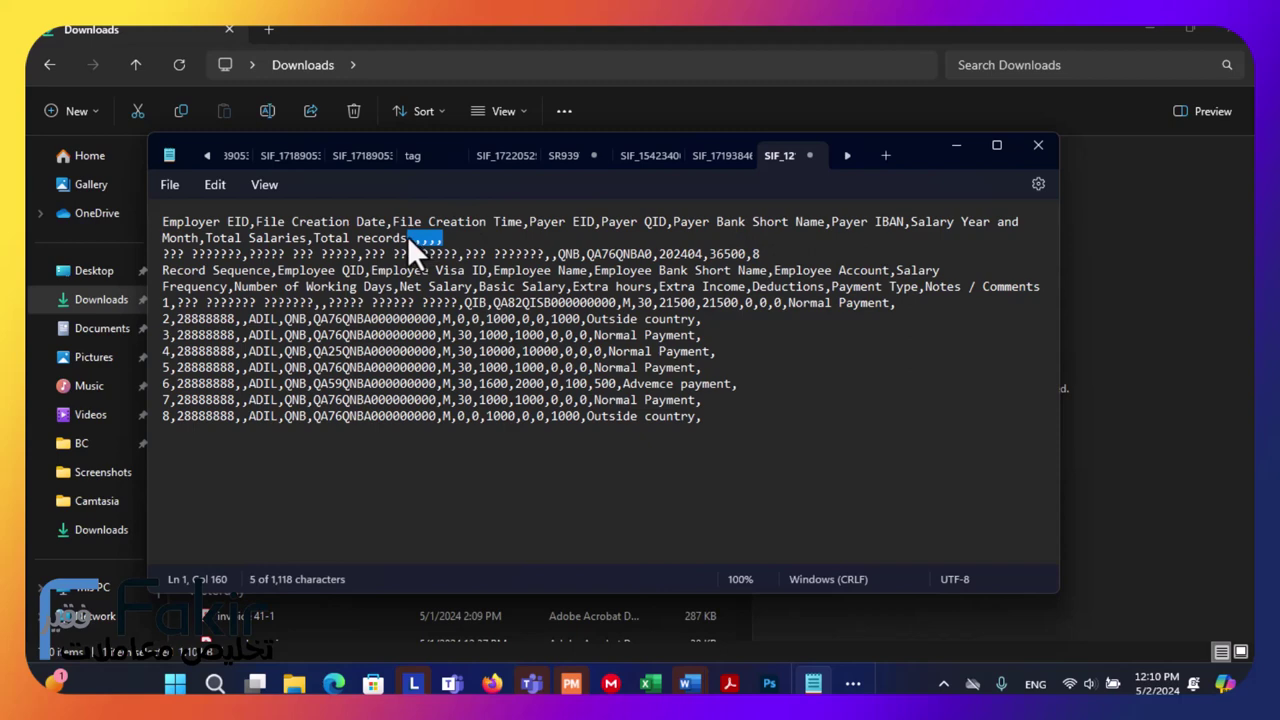
pyautogui.press('Delete')
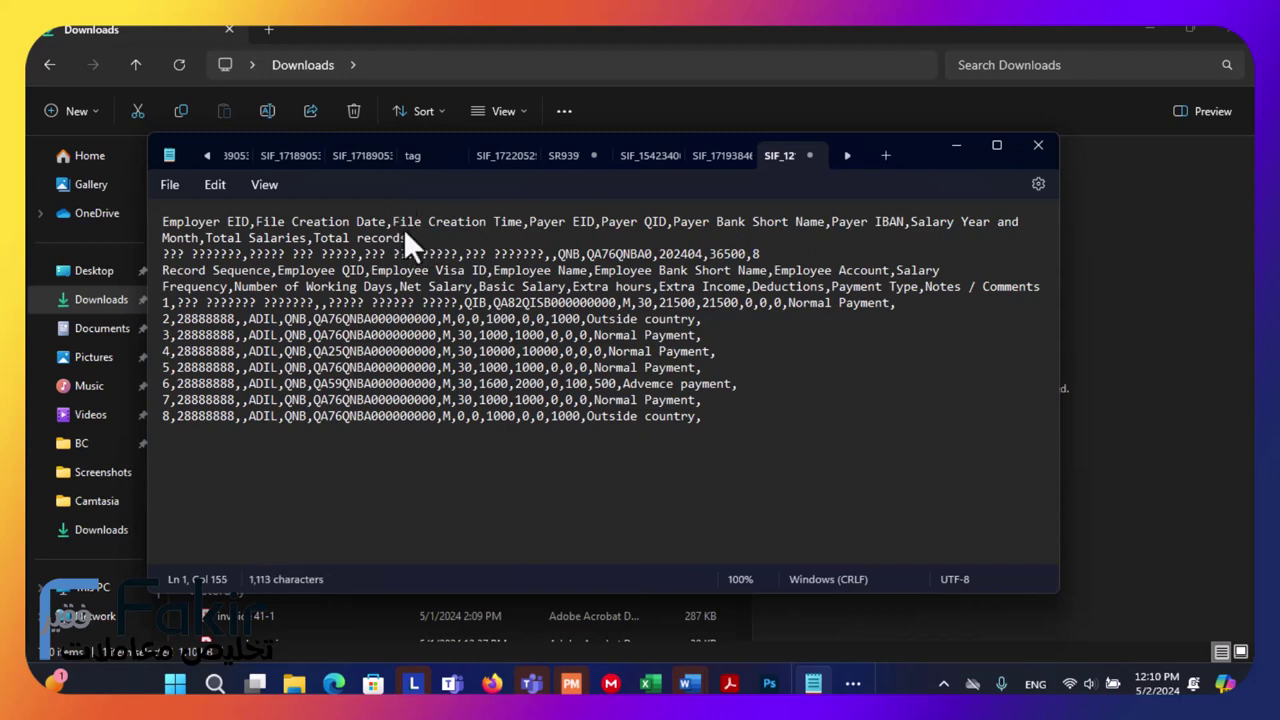
# Close the SIF CSV workbook in Excel and save the comma-cleaned file in Notepad.
pyautogui.hotkey('ctrl', 'shift', 's')
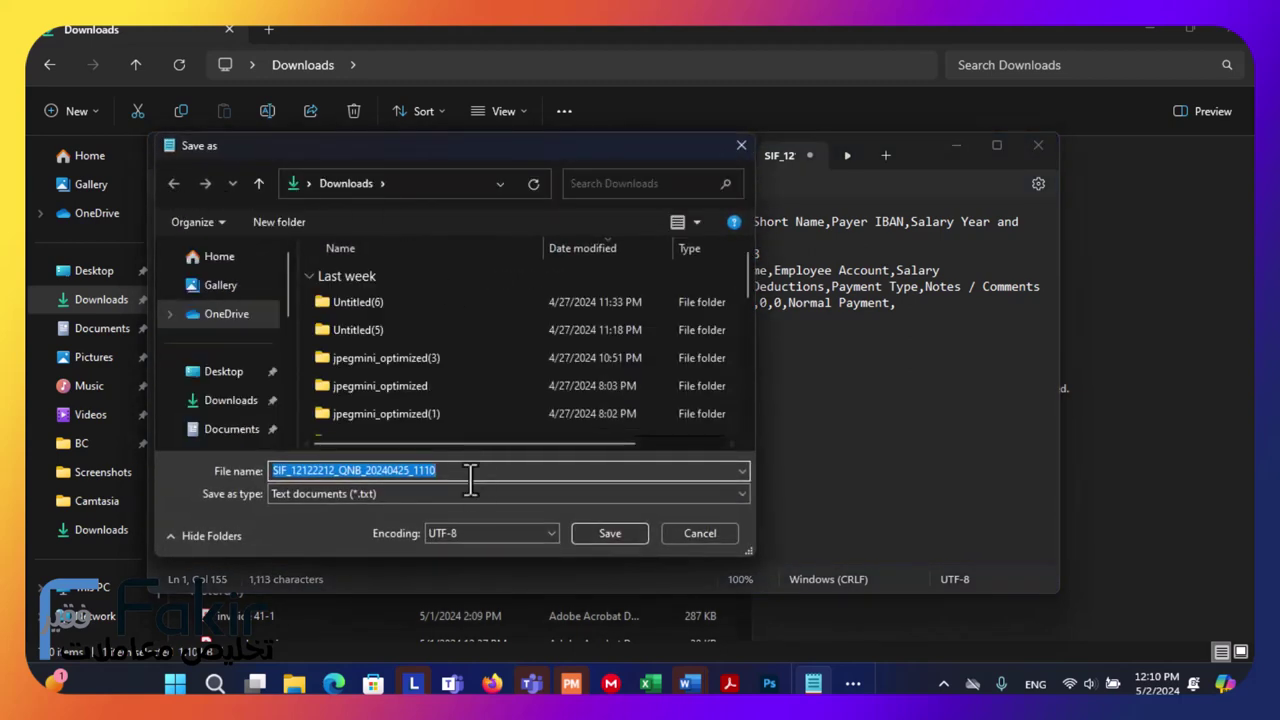
pyautogui.click(690, 533)
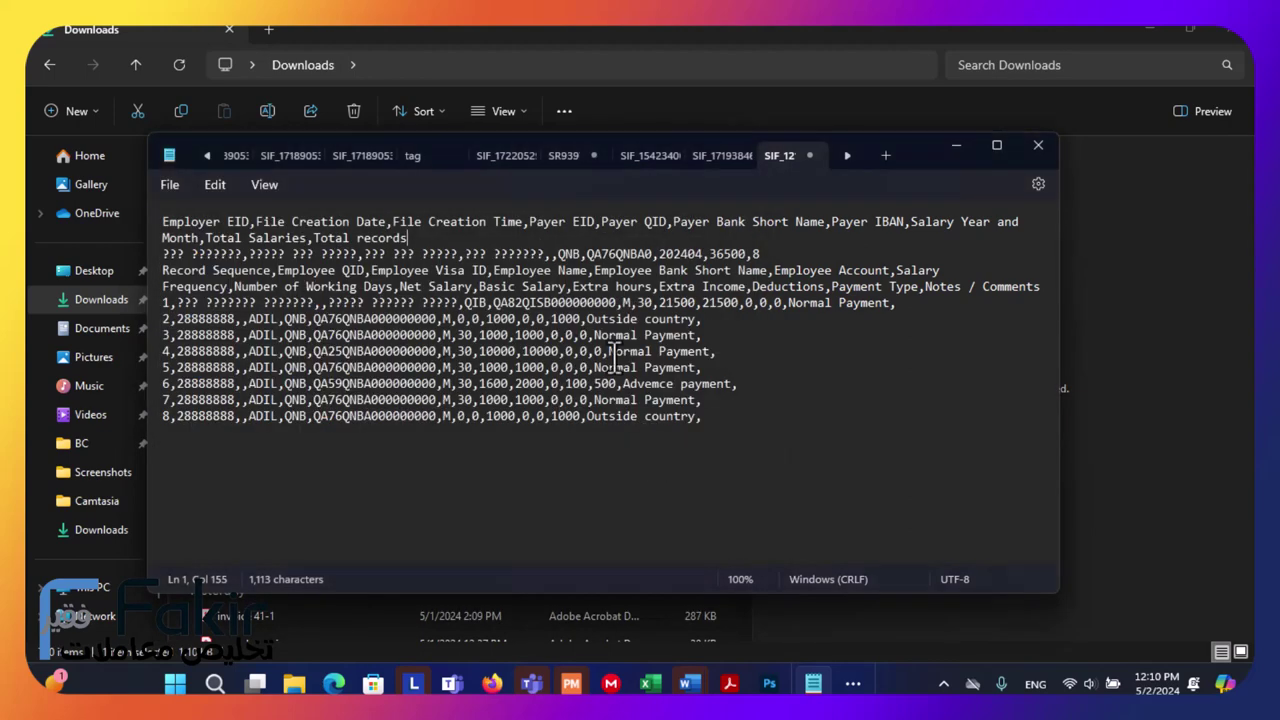
pyautogui.click(652, 684)
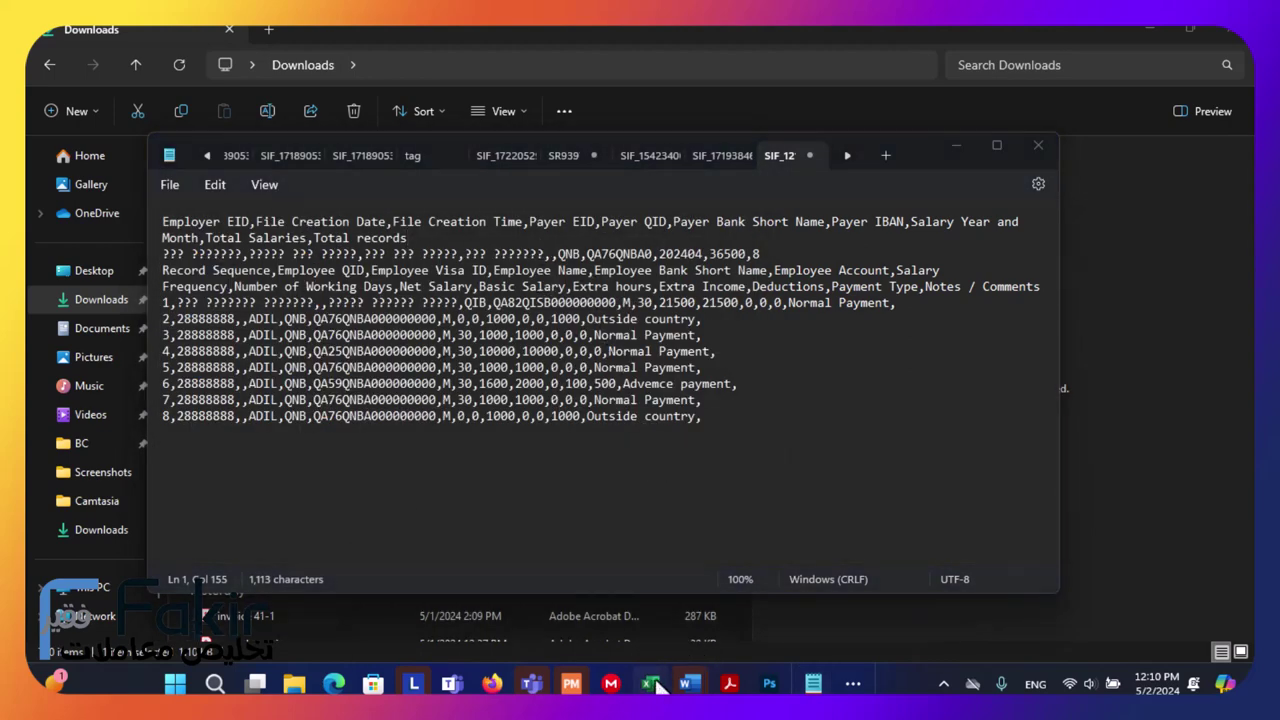
pyautogui.click(857, 609)
pyautogui.click(1232, 36)
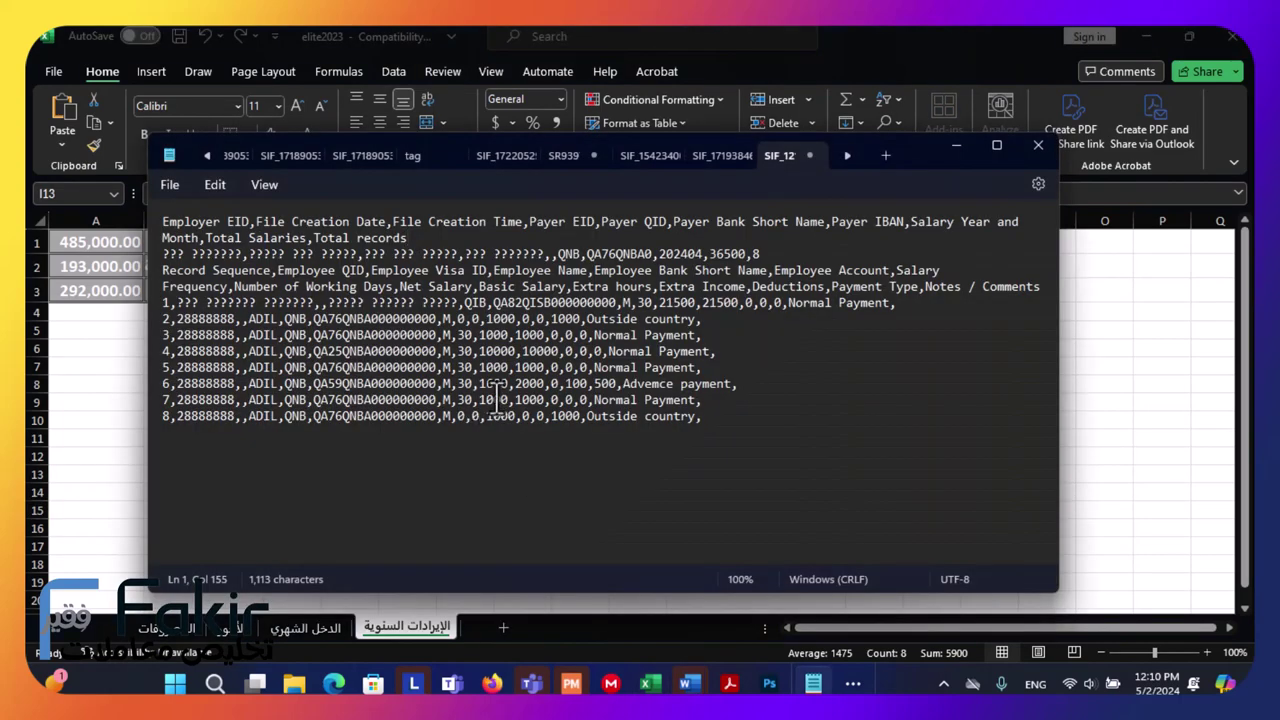
pyautogui.click(170, 186)
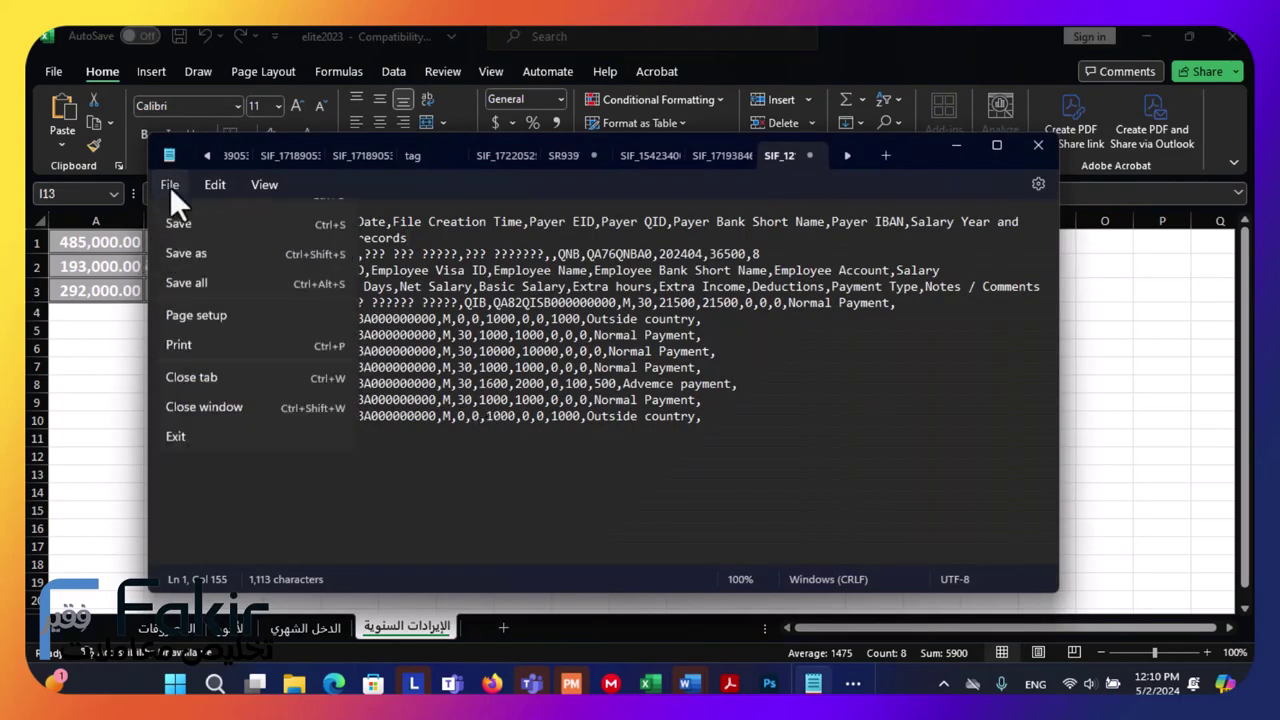
pyautogui.click(192, 305)
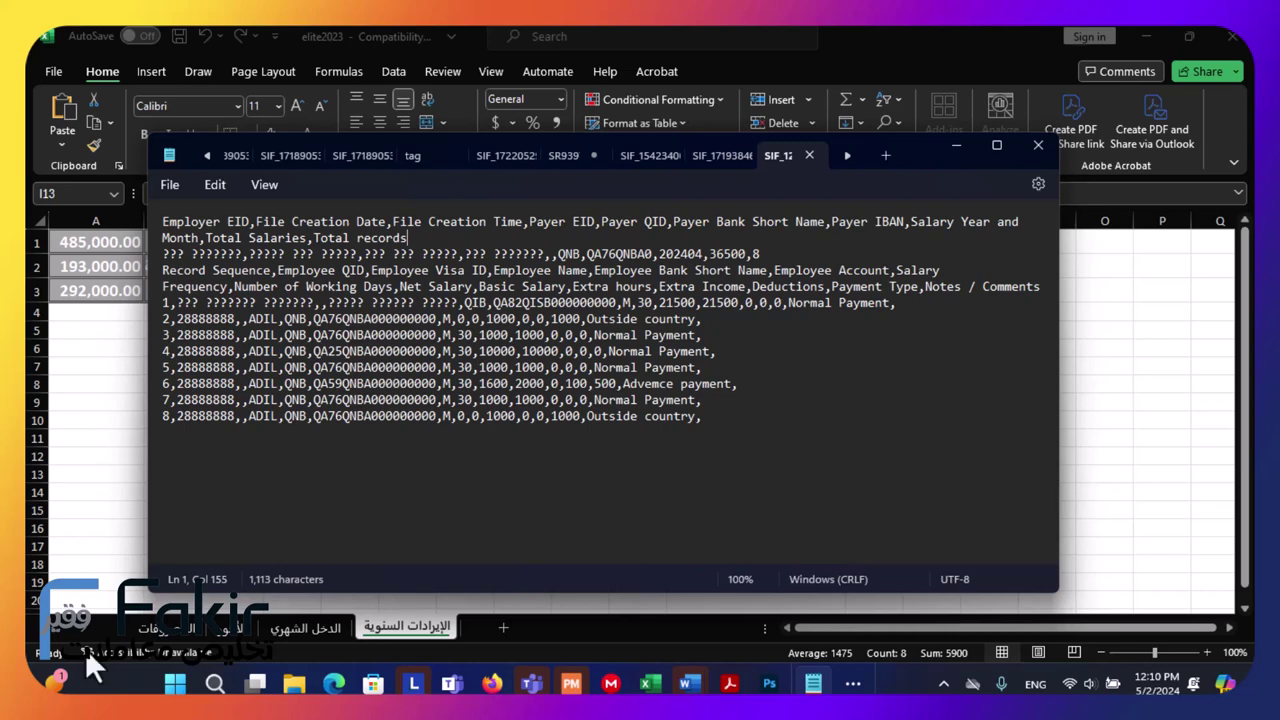
# Switch to Firefox, open the QNB WPS file upload site at wps.qnb.com, and close its login window.
pyautogui.click(491, 683)
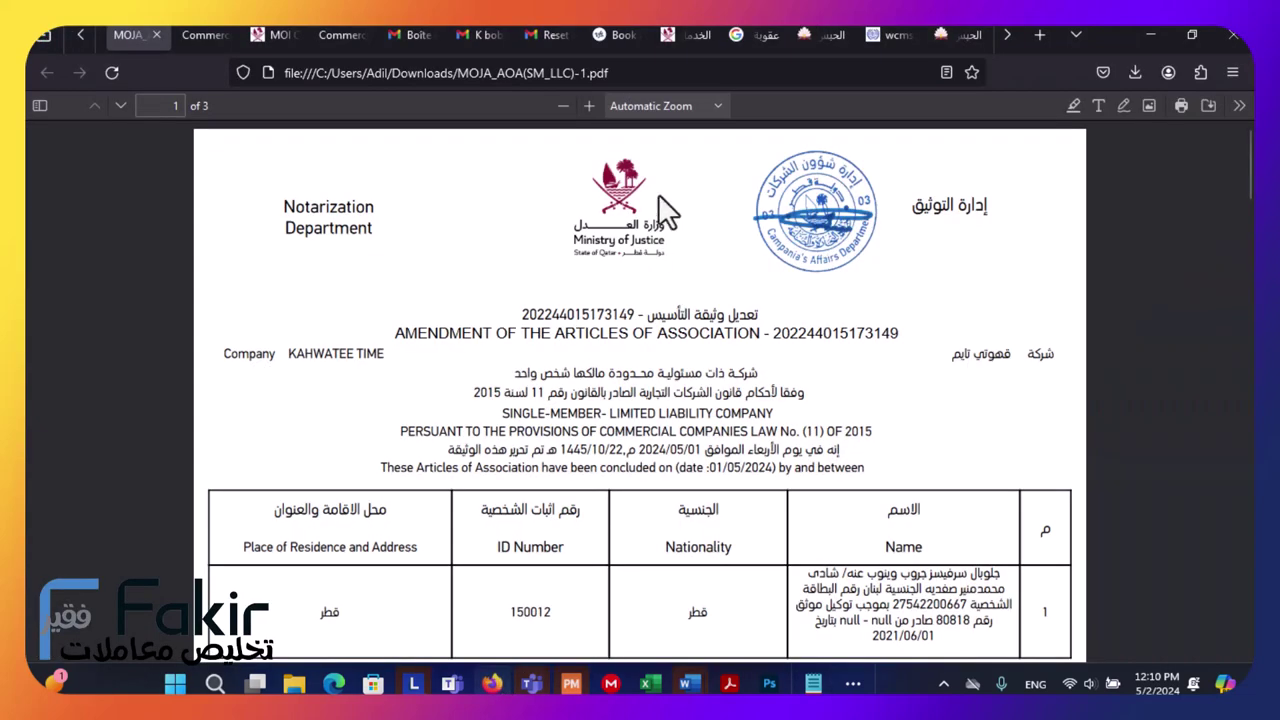
pyautogui.click(675, 35)
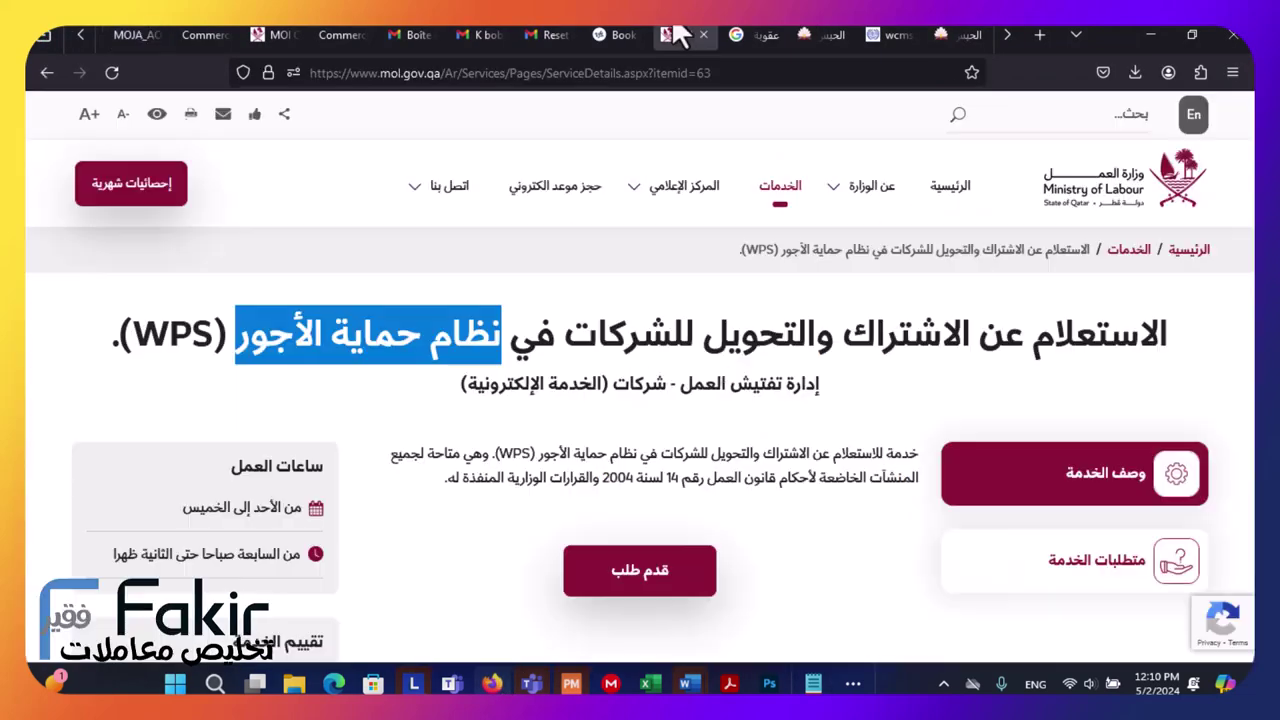
pyautogui.click(490, 72)
pyautogui.write('wps.qnb.com/')
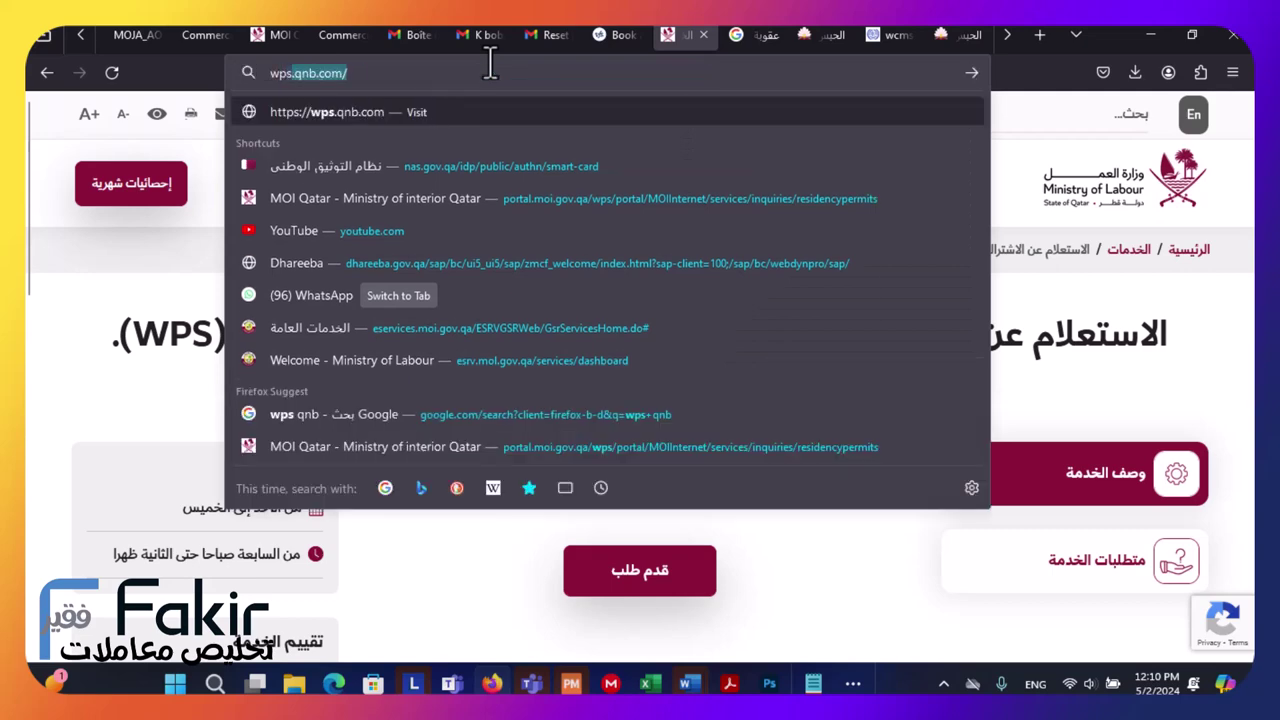
pyautogui.press('Return')
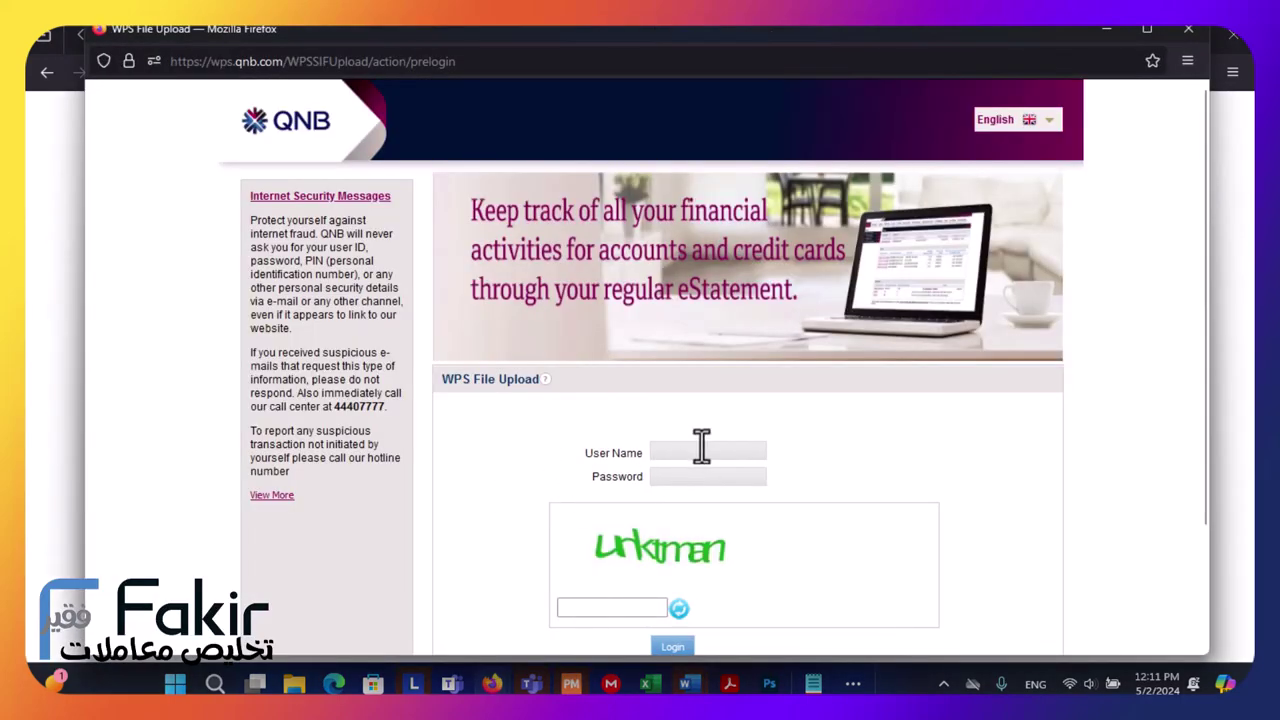
pyautogui.click(1189, 29)
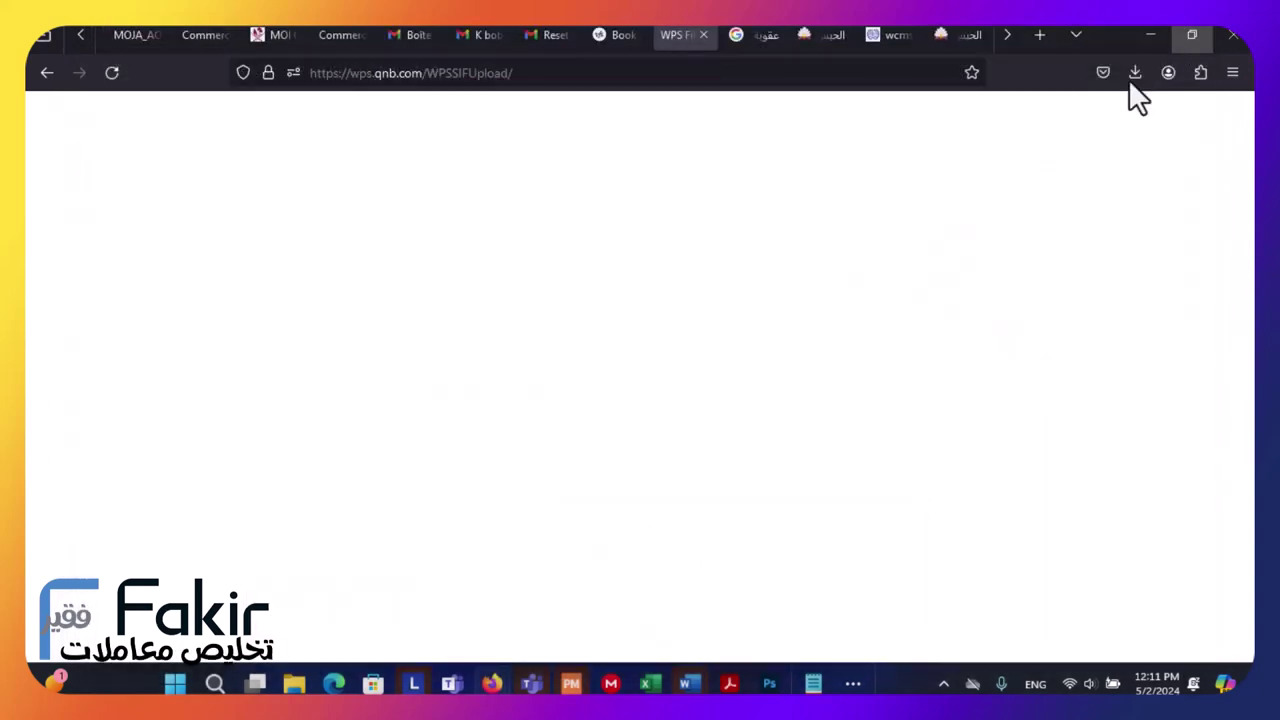
# Search Google for qib and refine the search to "qib wps".
pyautogui.click(475, 76)
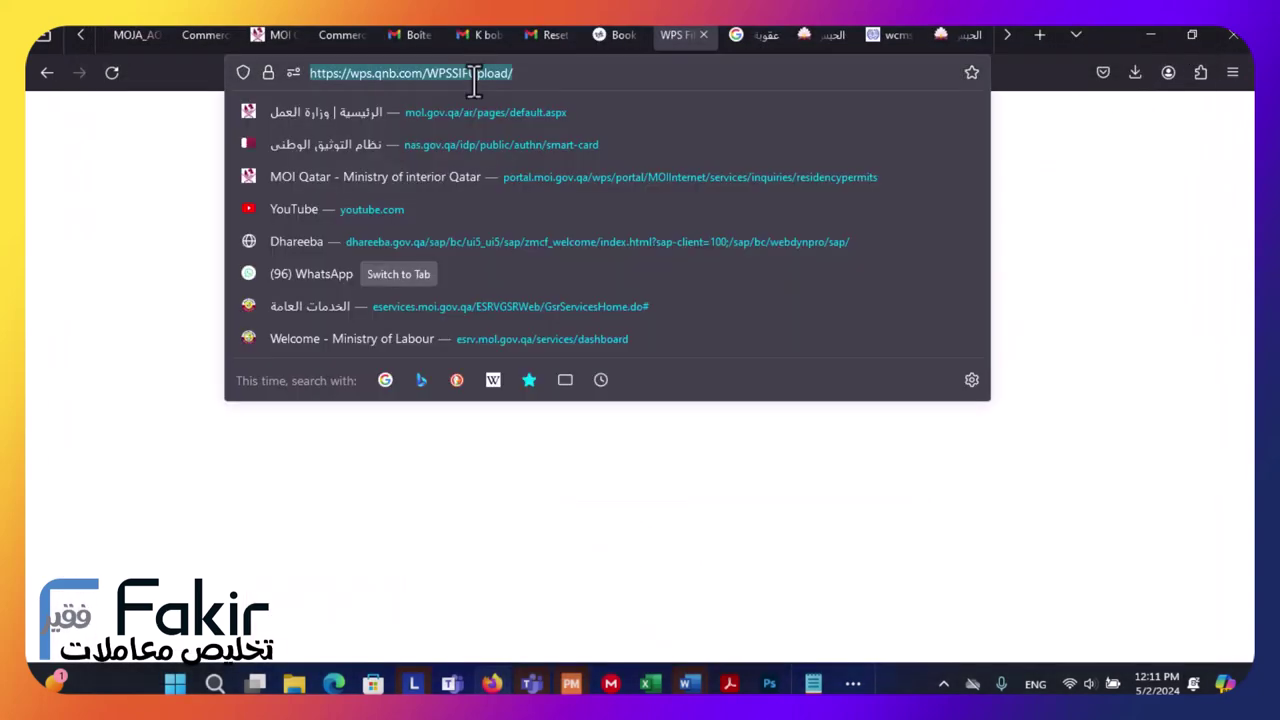
pyautogui.write('qib')
pyautogui.press('Return')
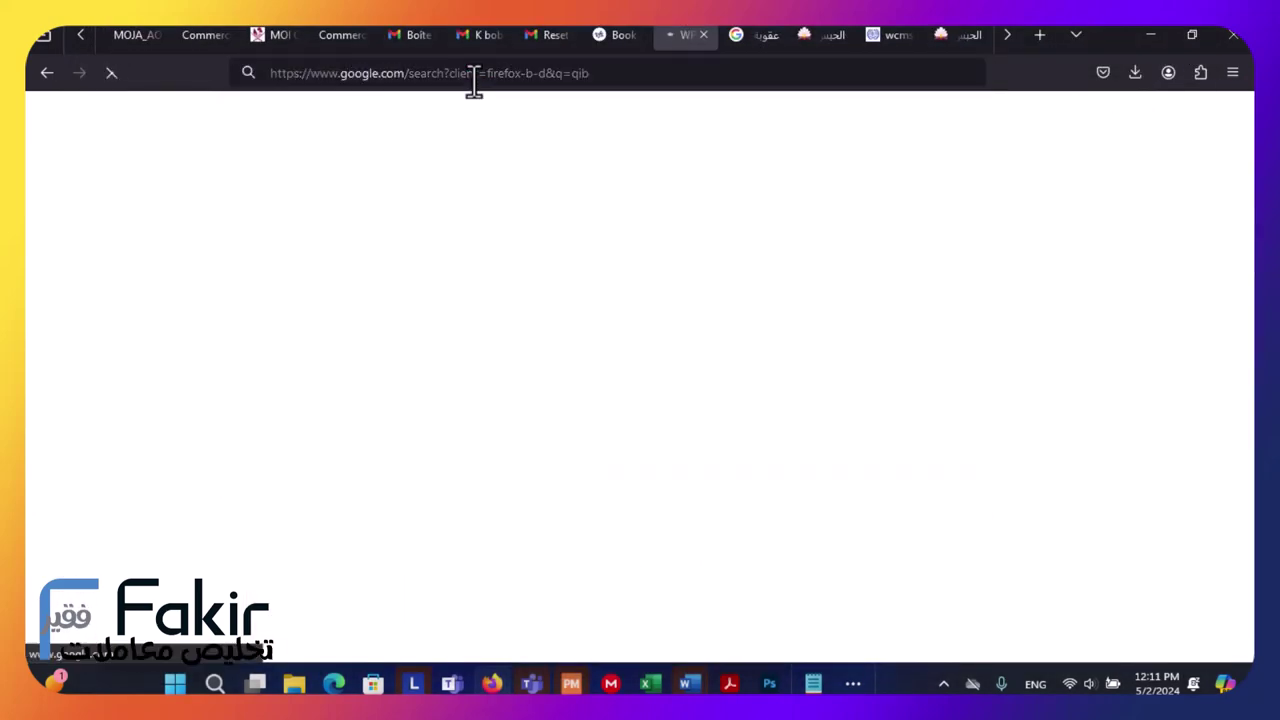
pyautogui.click(760, 142)
pyautogui.write('qib q')
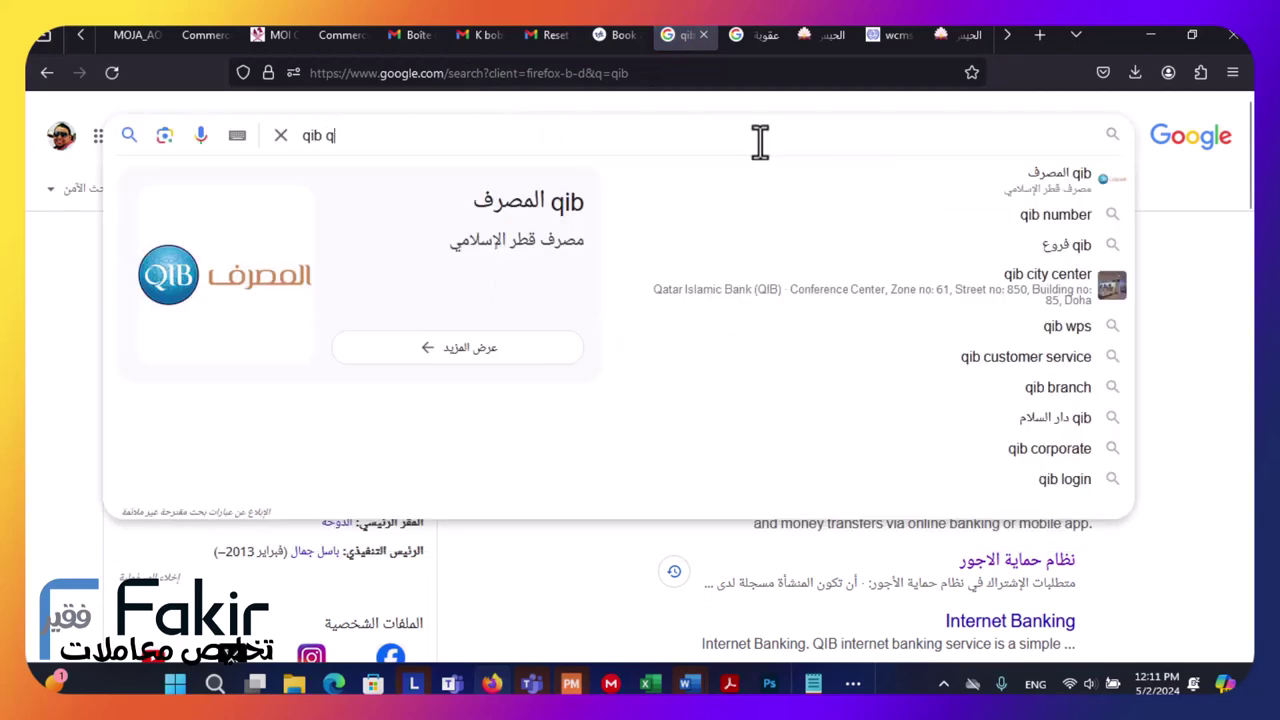
pyautogui.press('BackSpace')
pyautogui.press('BackSpace')
pyautogui.press('BackSpace')
pyautogui.write('qib wps\\')
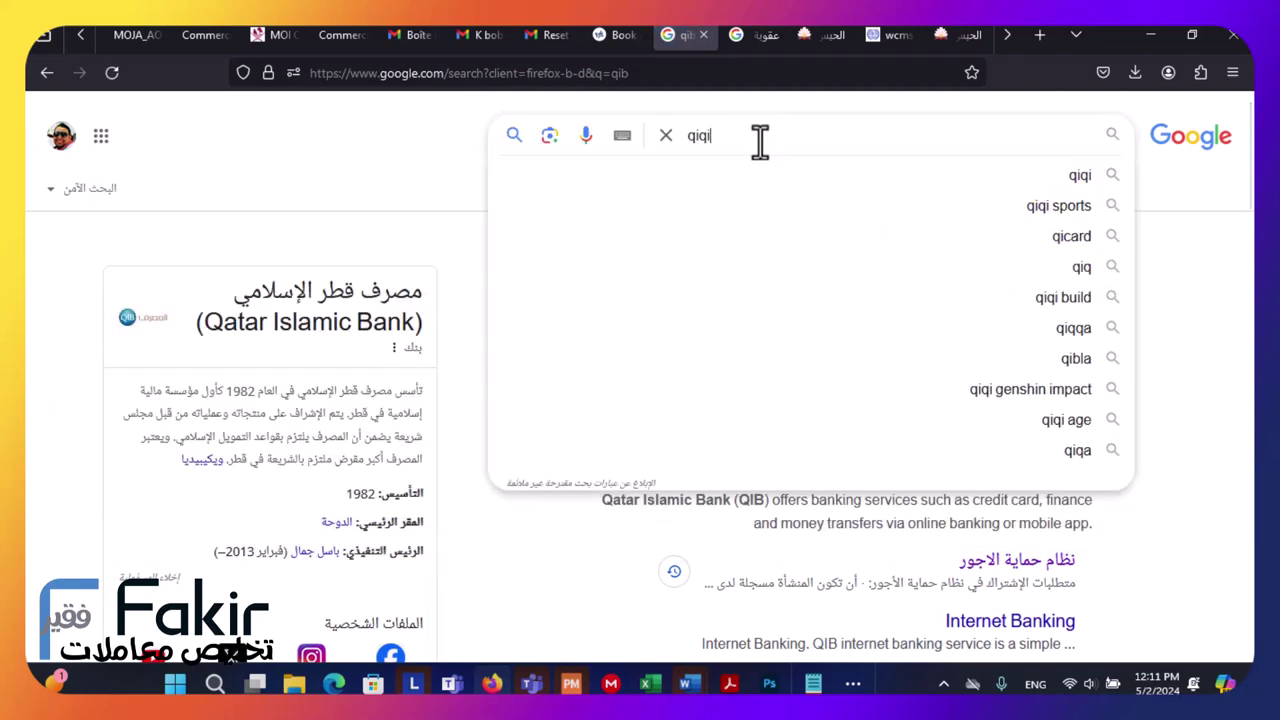
pyautogui.press('Return')
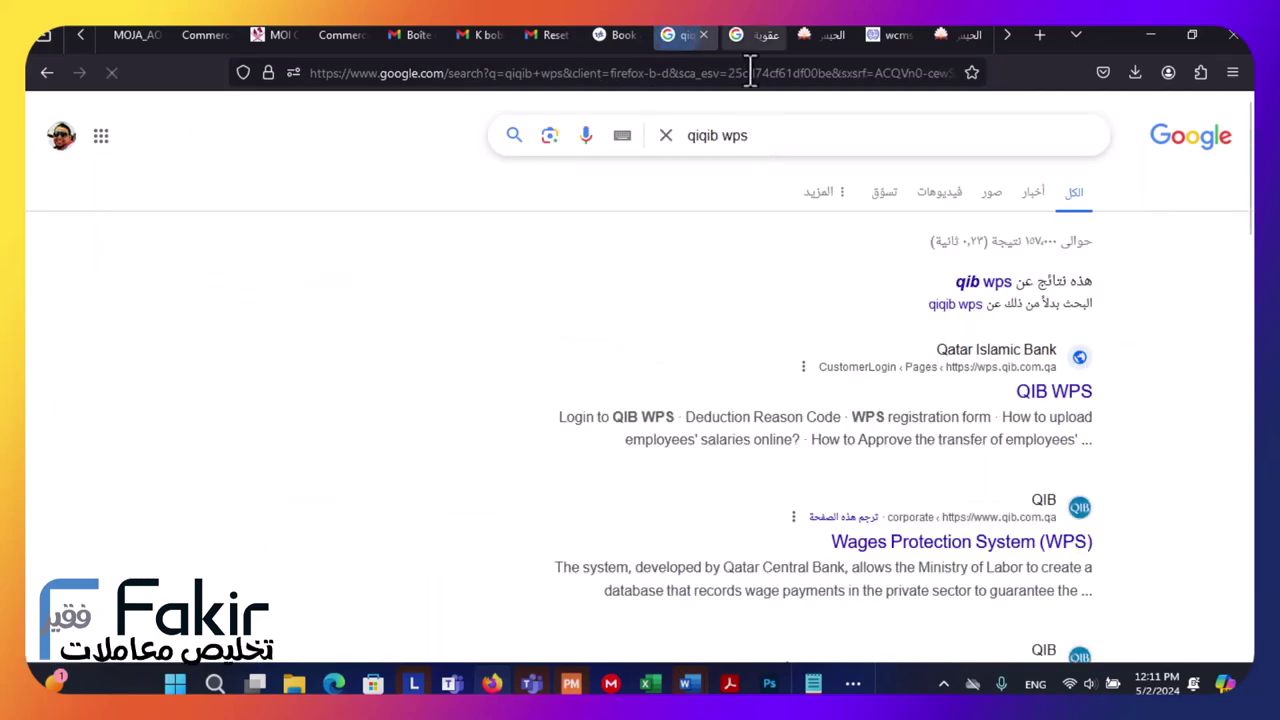
pyautogui.click(985, 284)
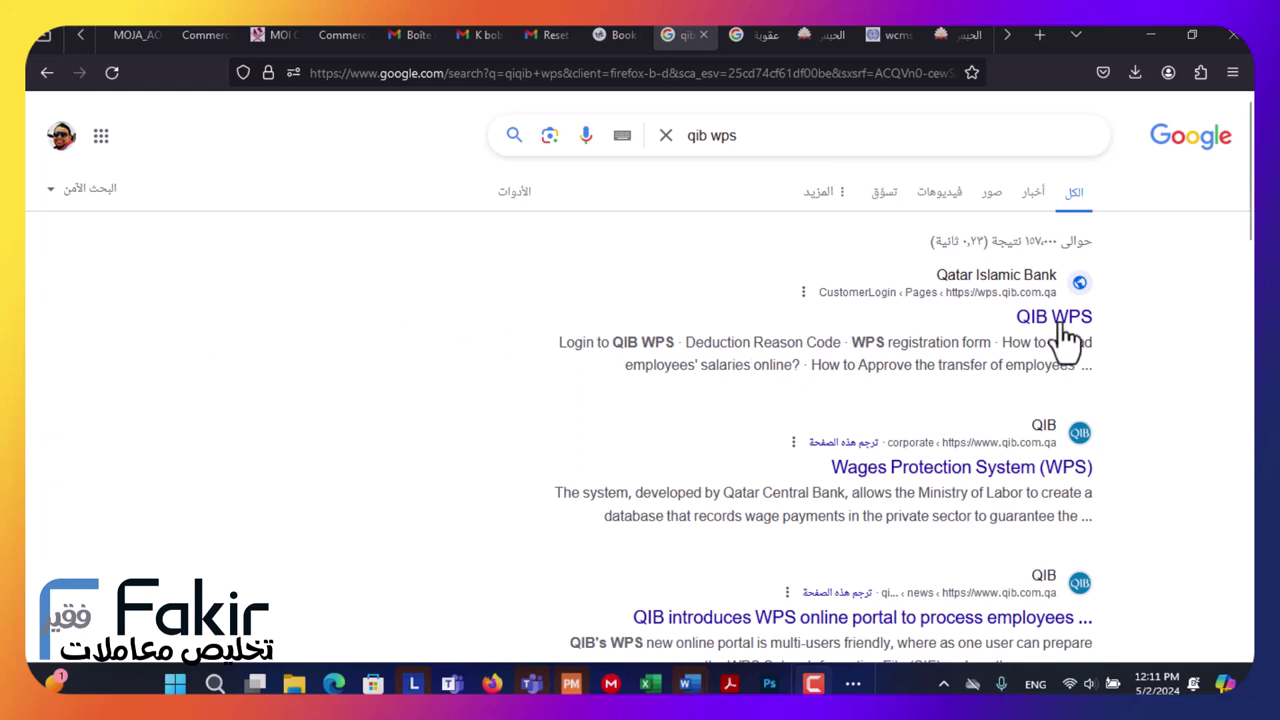
# Open QIB's Wages Protection System (WPS) page from the results and look through it to the documents to download.
pyautogui.click(999, 478)
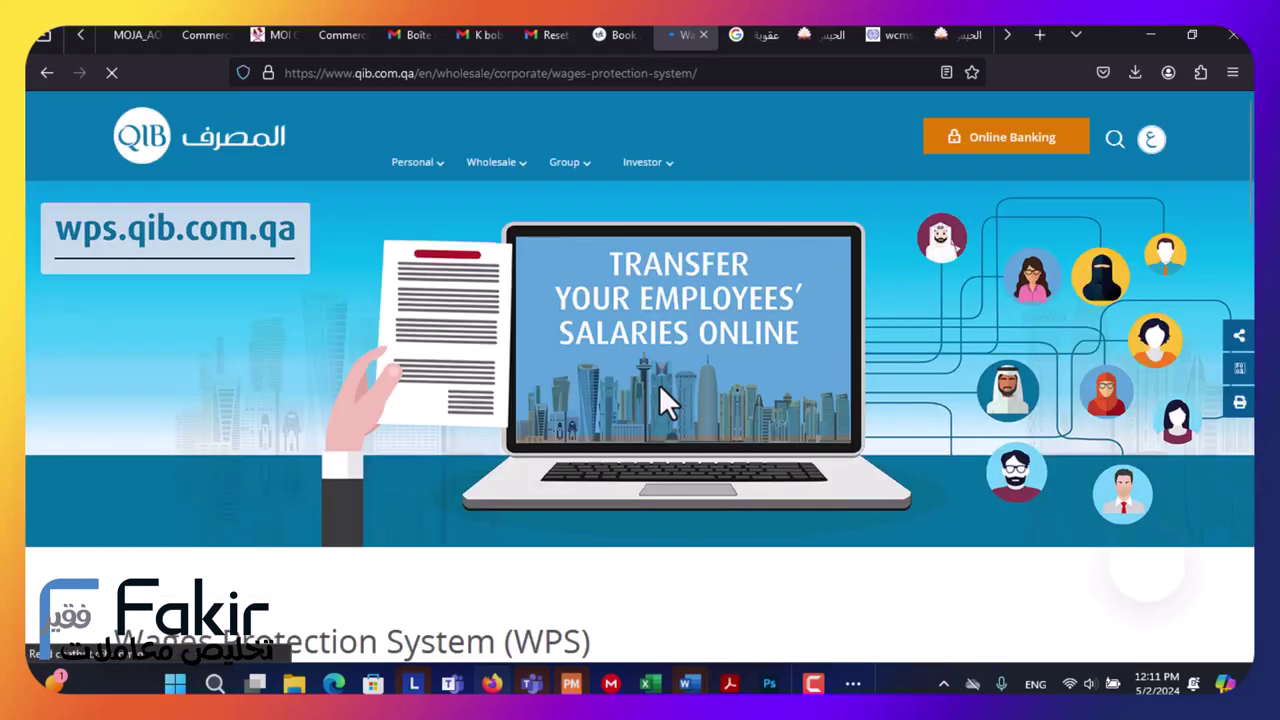
pyautogui.scroll(-5, 659, 384)
pyautogui.scroll(-3, 517, 514)
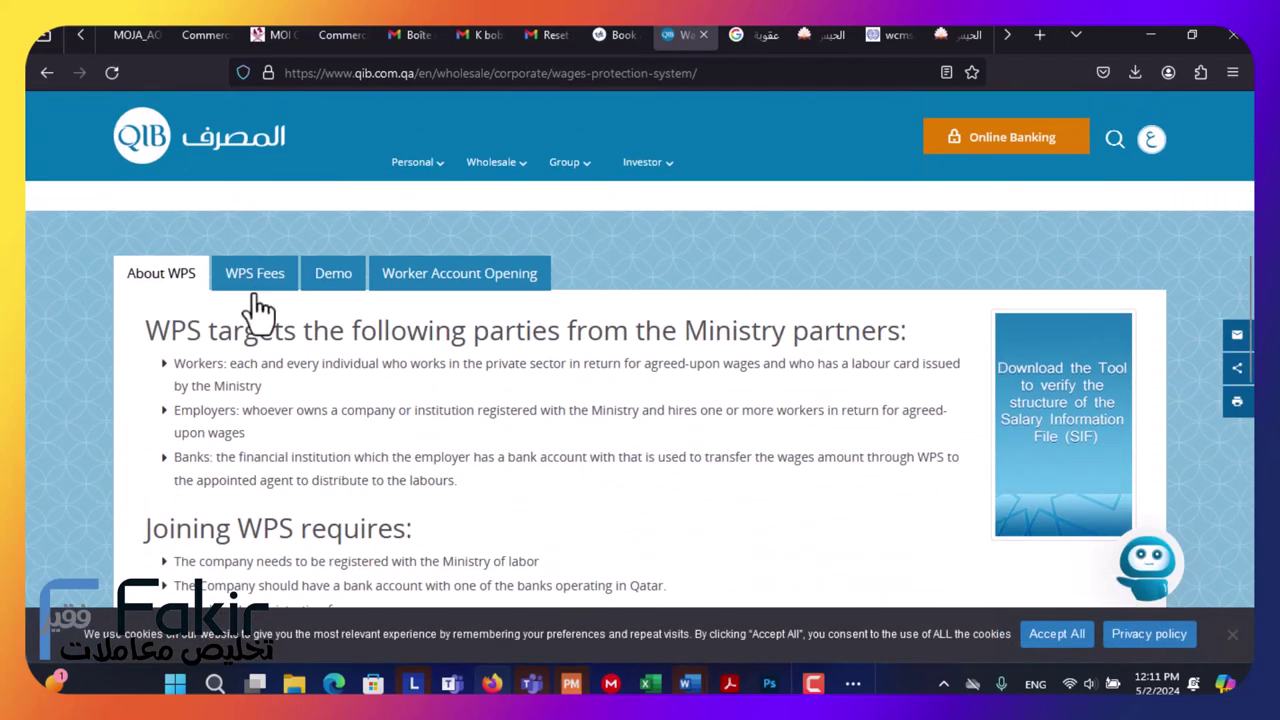
pyautogui.scroll(-5, 446, 471)
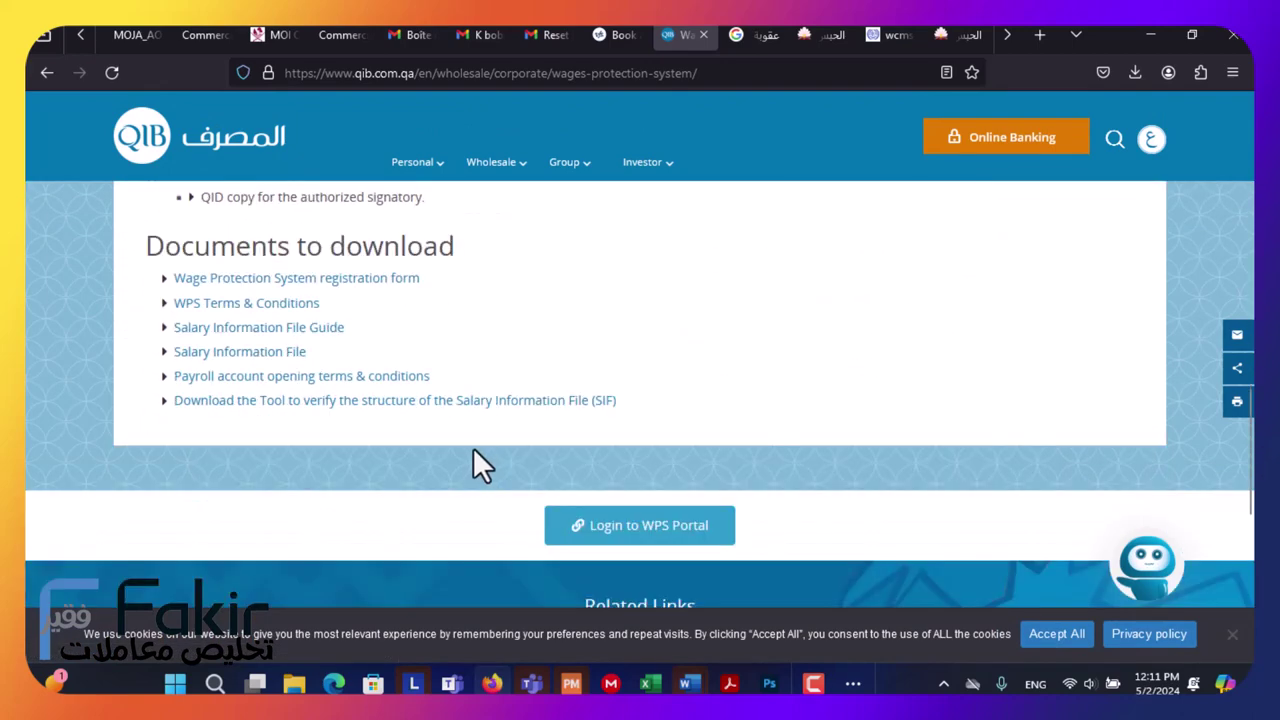